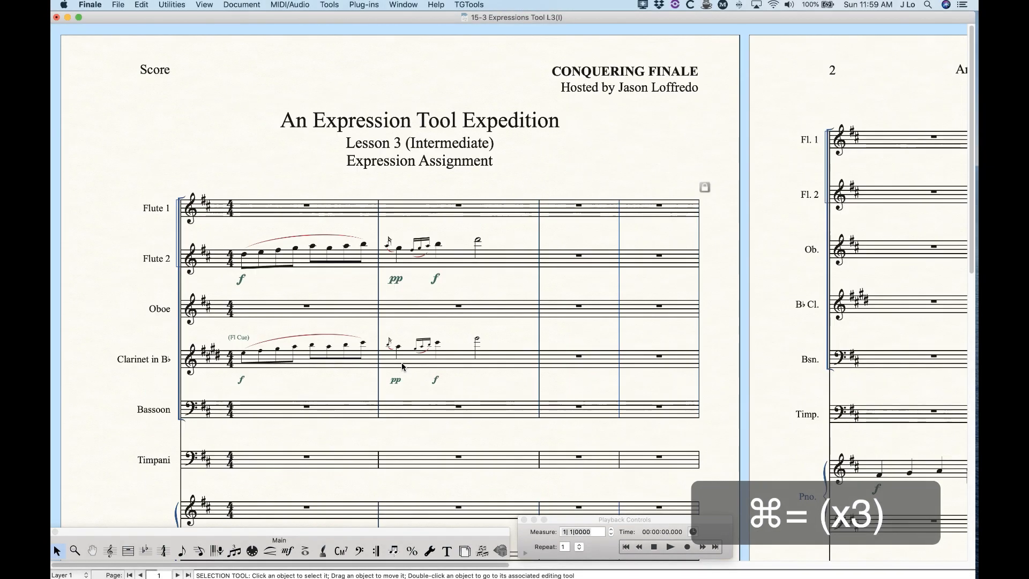
# - Inspect the expression assignment settings of the forte in Flute 2's second measure with the Expression tool, leaving them without changes
pyautogui.scroll(-1, 346, 379)
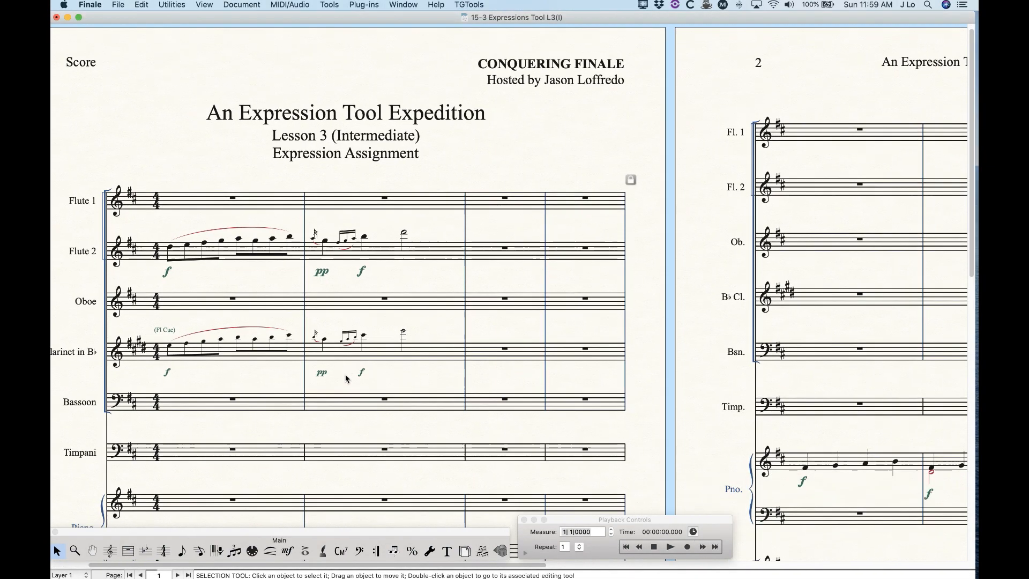
pyautogui.click(288, 551)
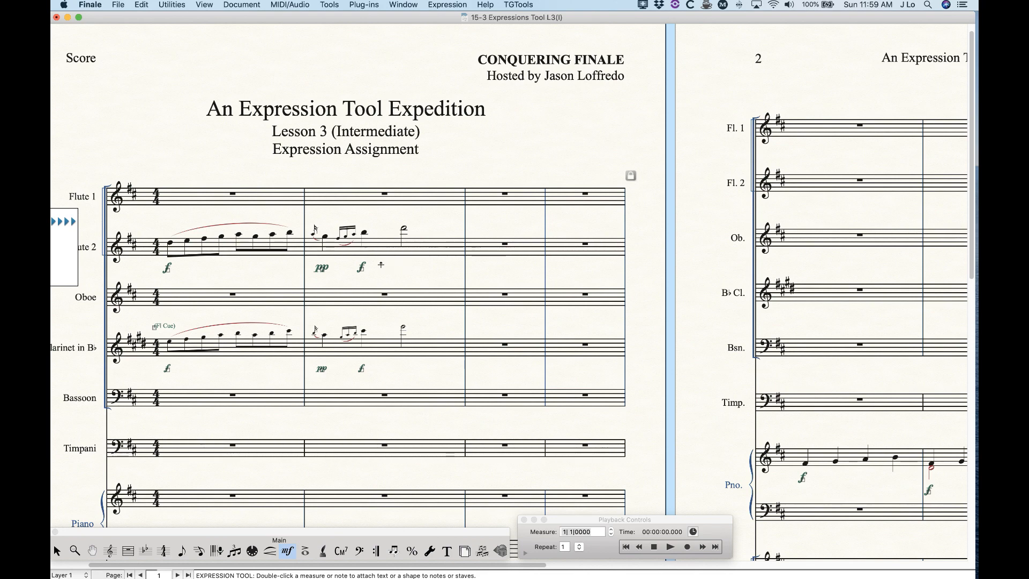
pyautogui.rightClick(361, 272)
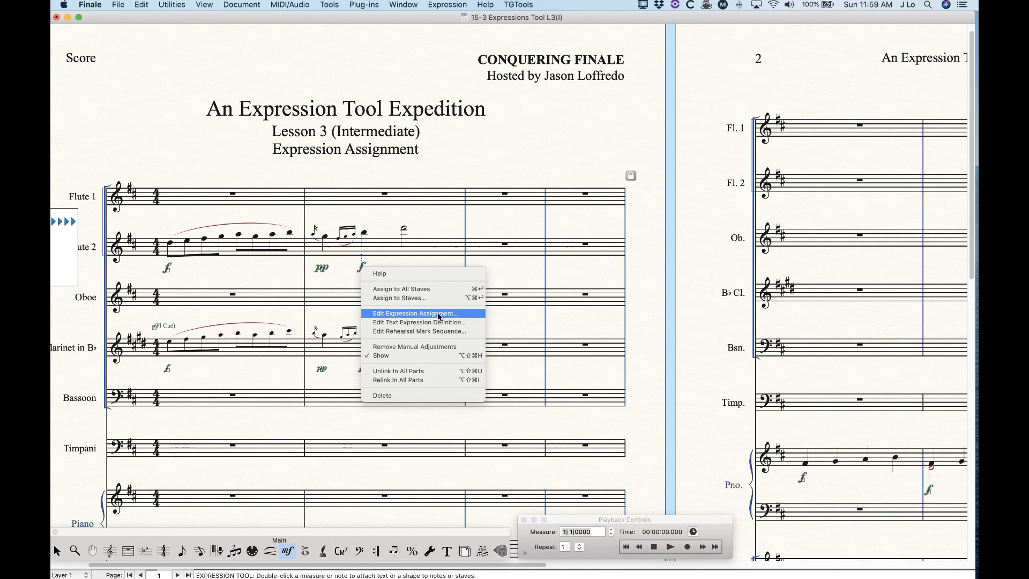
pyautogui.click(470, 314)
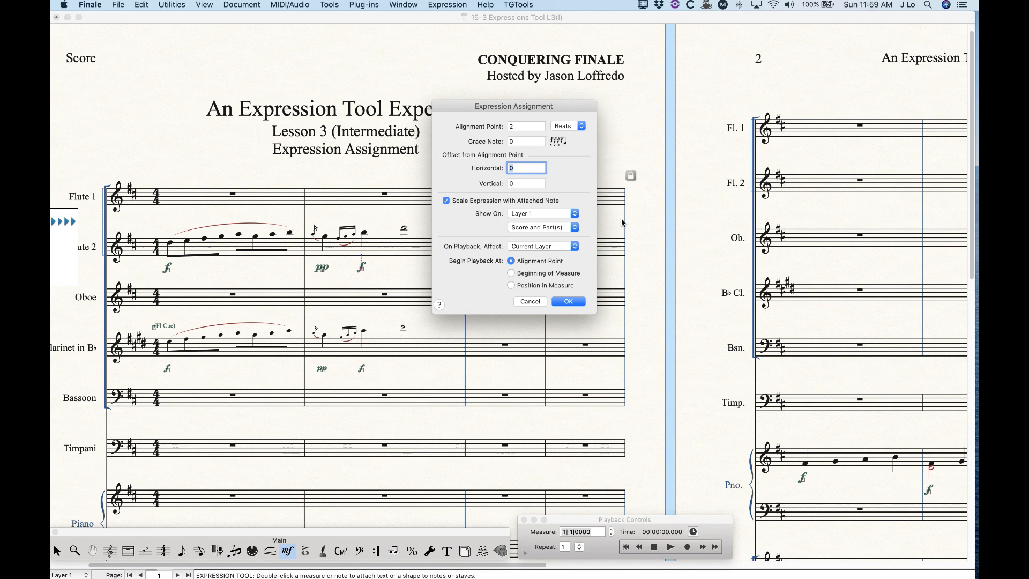
pyautogui.click(529, 301)
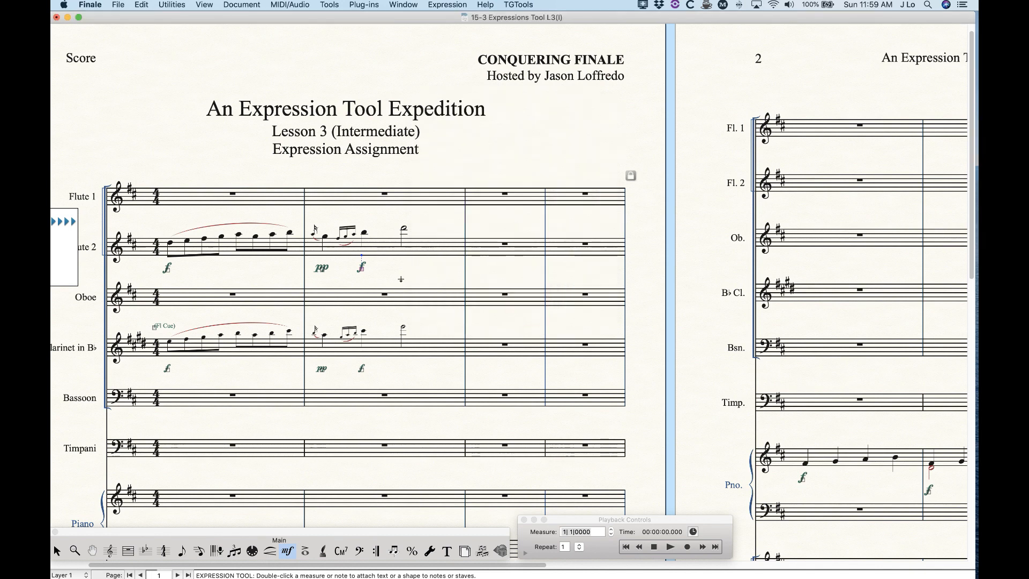
pyautogui.keyDown('shift'); pyautogui.doubleClick(362, 270); pyautogui.keyUp('shift')
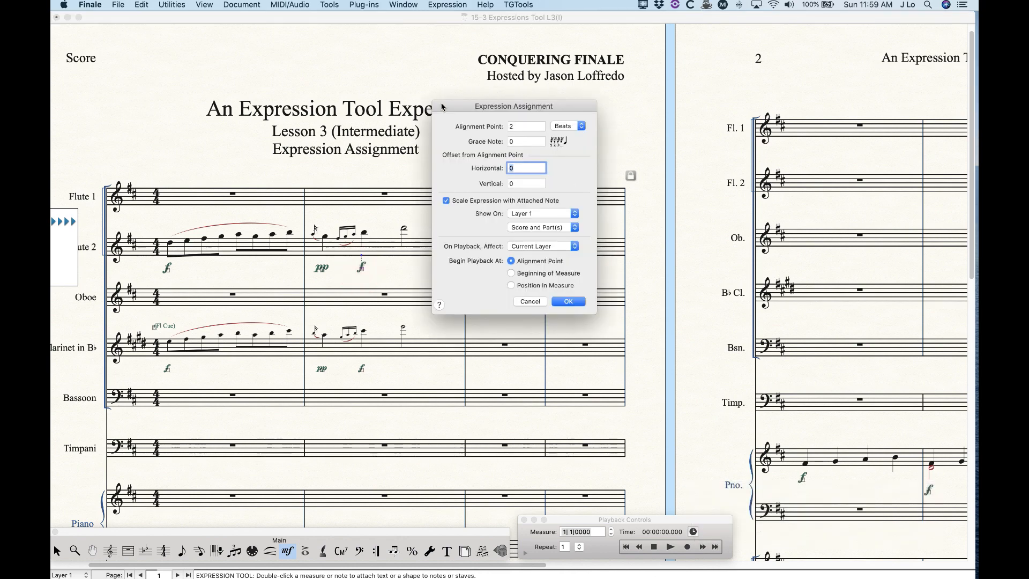
pyautogui.click(537, 303)
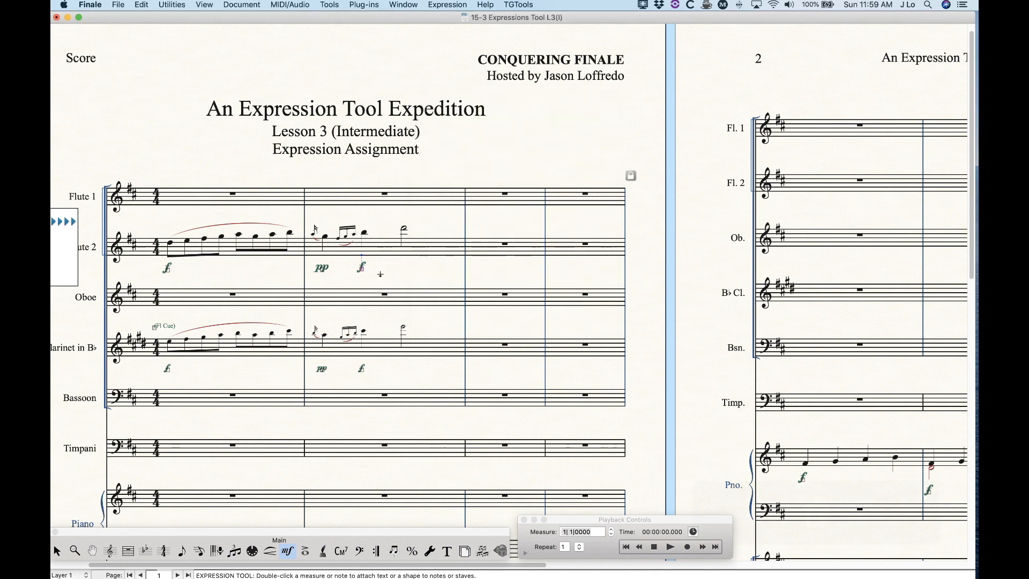
pyautogui.hotkey('shift', 'Return')
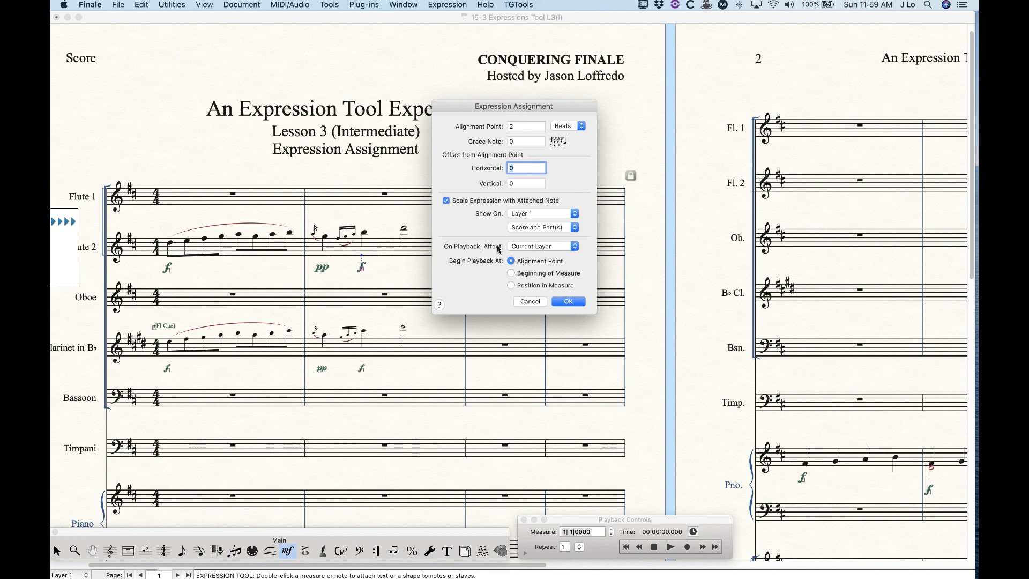
pyautogui.click(534, 303)
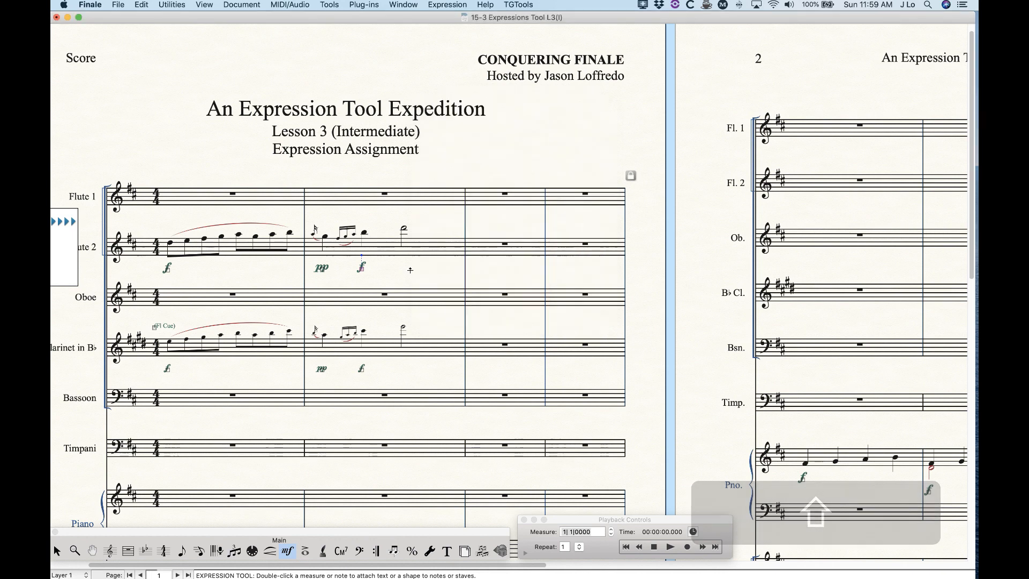
# - Set the alignment point of the forte in Flute 2's second measure to beat 3
pyautogui.hotkey('shift', 'Return')
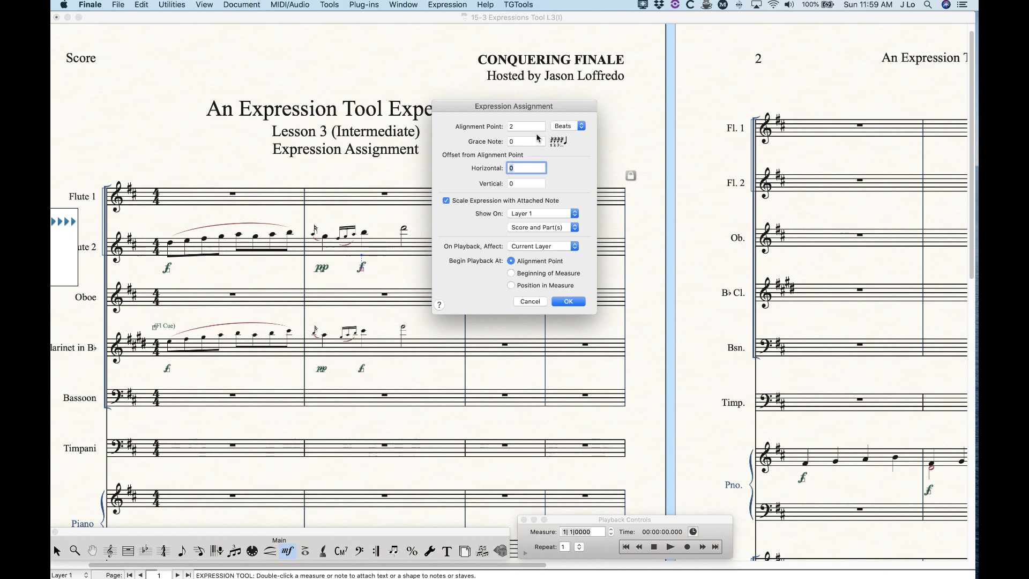
pyautogui.moveTo(465, 107); pyautogui.dragTo(514, 112)
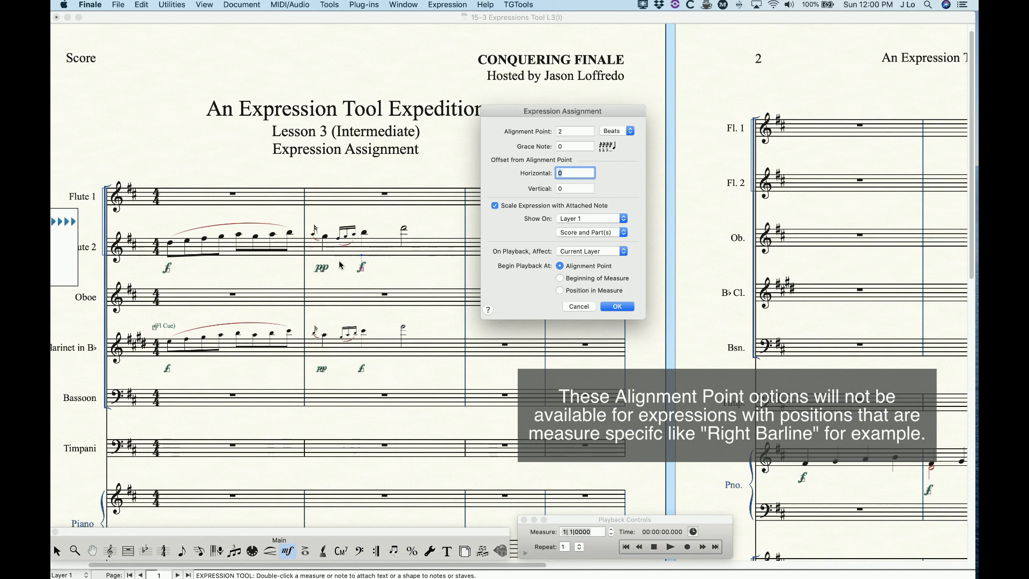
pyautogui.click(538, 135)
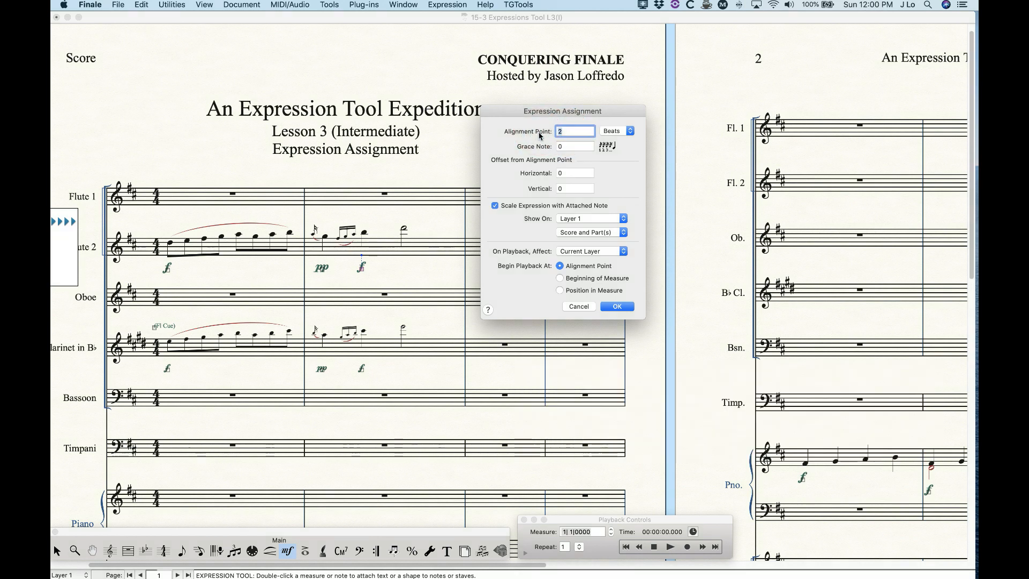
pyautogui.write('3')
pyautogui.click(617, 306)
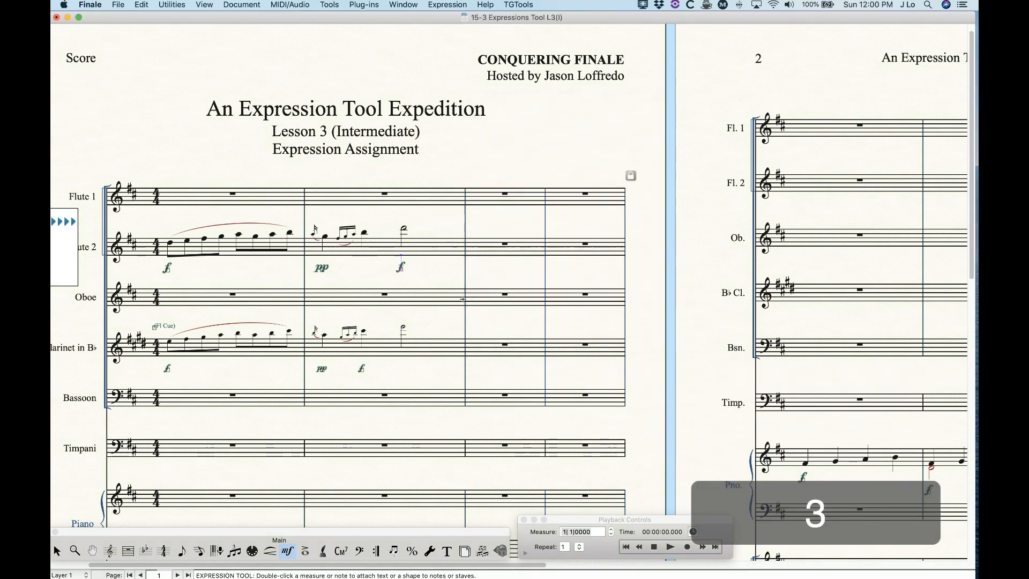
# - Set the alignment point of the same Flute 2 forte to beat 2.5
pyautogui.hotkey('shift', 'Return')
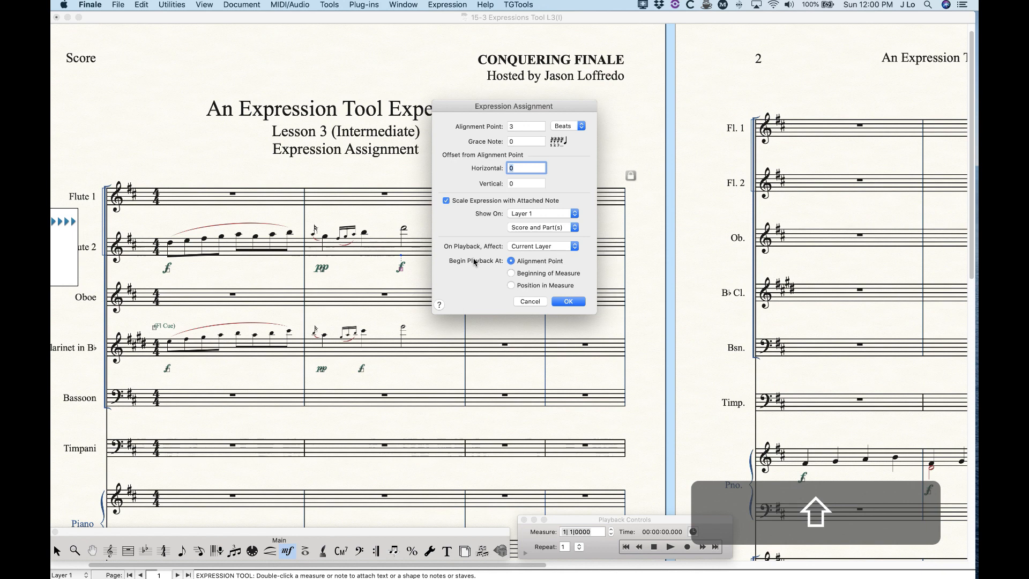
pyautogui.doubleClick(516, 127)
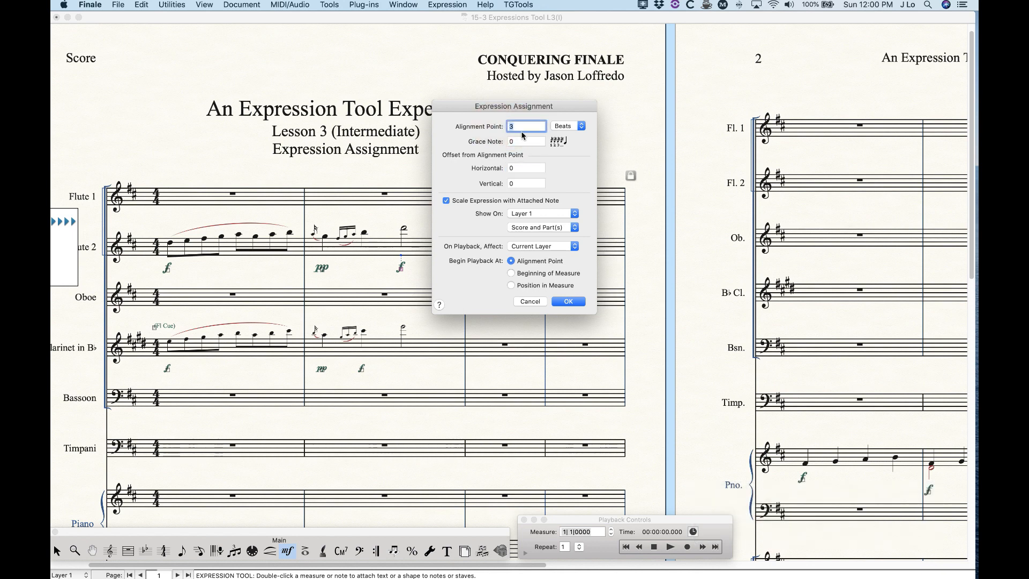
pyautogui.write('2.5')
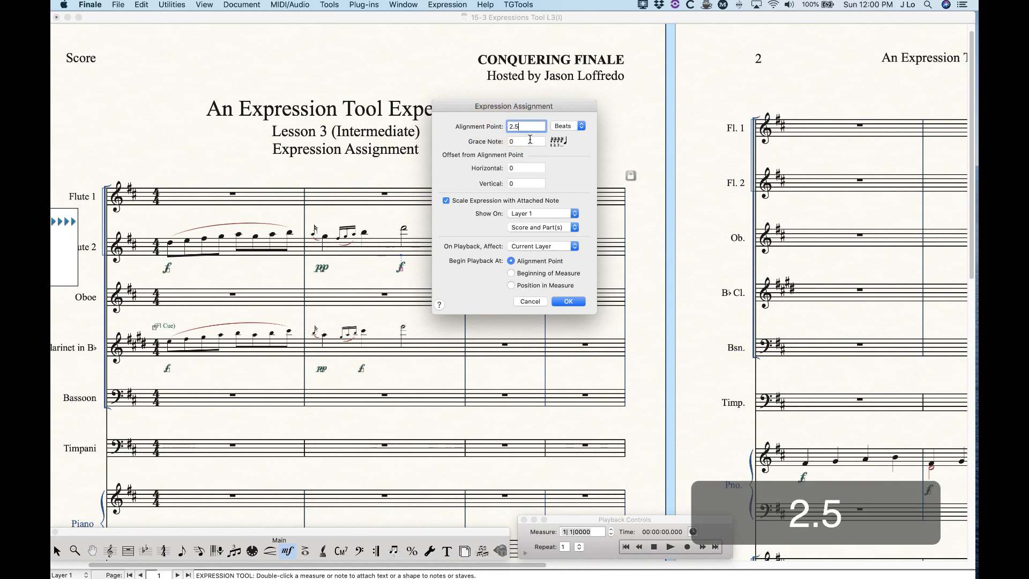
pyautogui.click(569, 301)
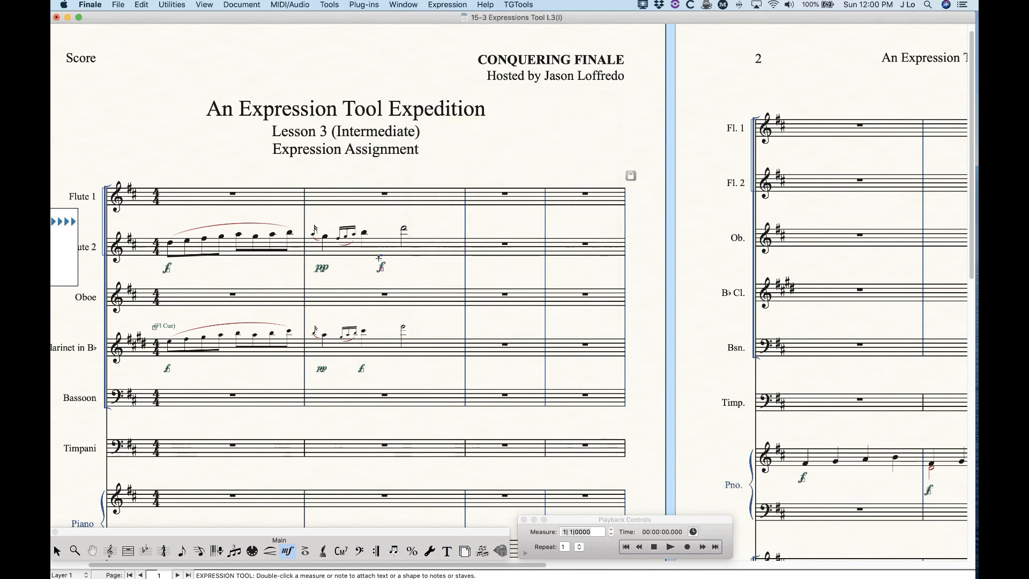
# - Delete the forte in Flute 2's second measure and enter a new forte on beat 2
pyautogui.press('super+equal')
pyautogui.hscroll(4, 548, 366)
pyautogui.scroll(-1, 535, 370)
pyautogui.click(440, 373)
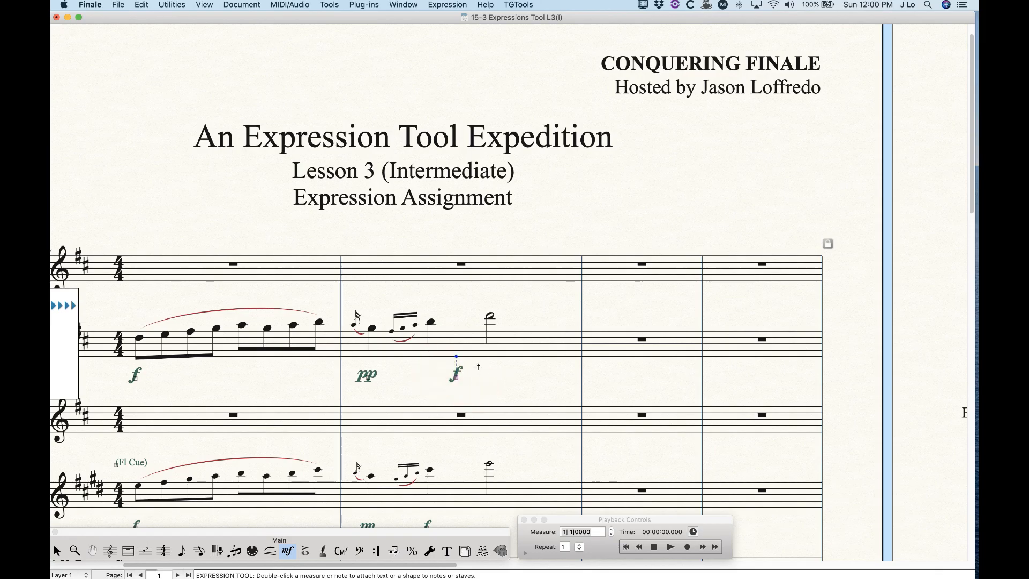
pyautogui.press('BackSpace')
pyautogui.press('4')
pyautogui.click(454, 374)
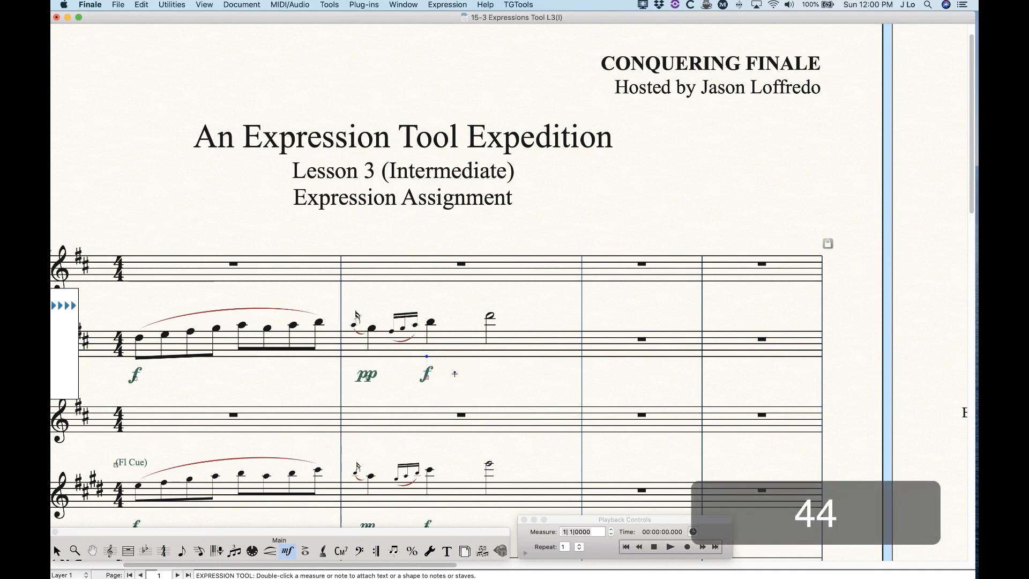
# - Replace the forte in Flute 2's second measure with a new one on beat 3
pyautogui.press('BackSpace')
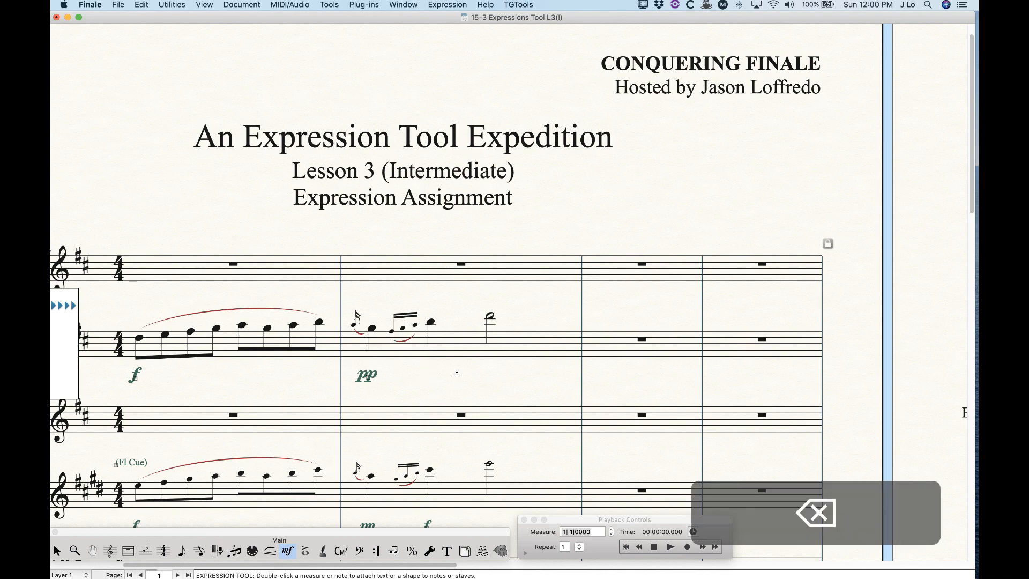
pyautogui.press('4')
pyautogui.click(457, 373)
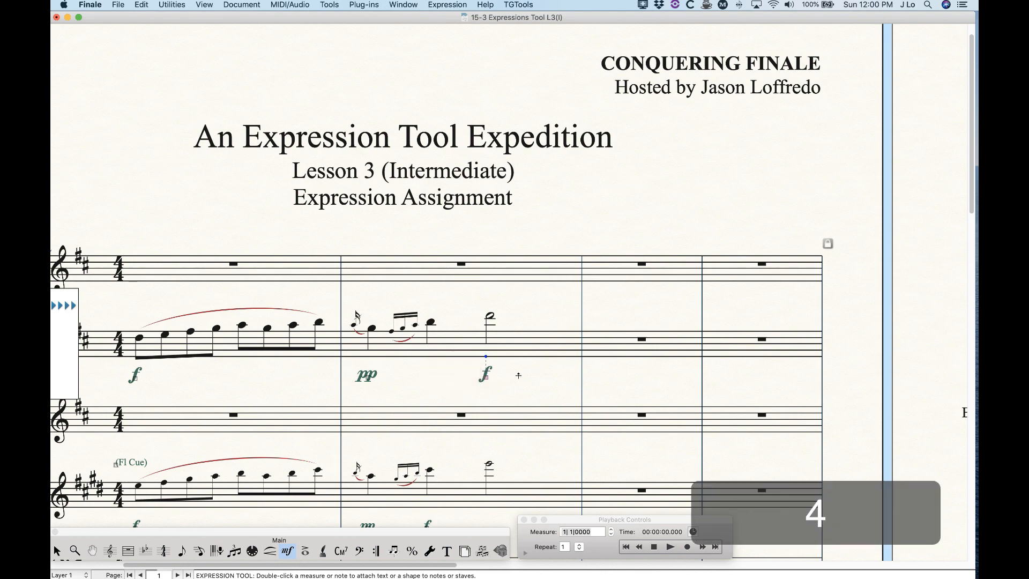
# - Set the re-entered forte's alignment point to 2.5 beats in its expression assignment
pyautogui.hotkey('shift', 'Return')
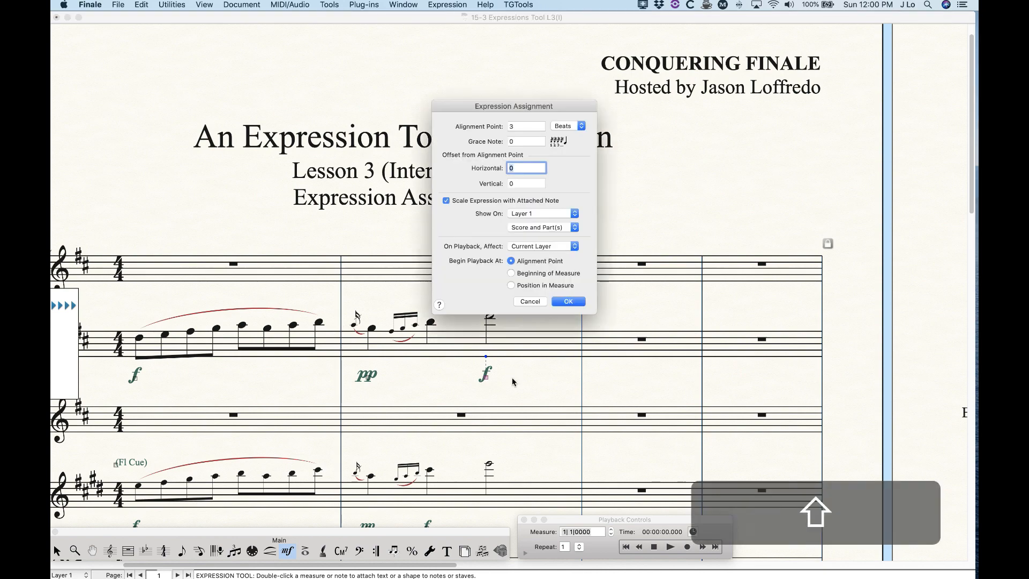
pyautogui.moveTo(530, 111); pyautogui.dragTo(559, 115)
pyautogui.click(540, 131)
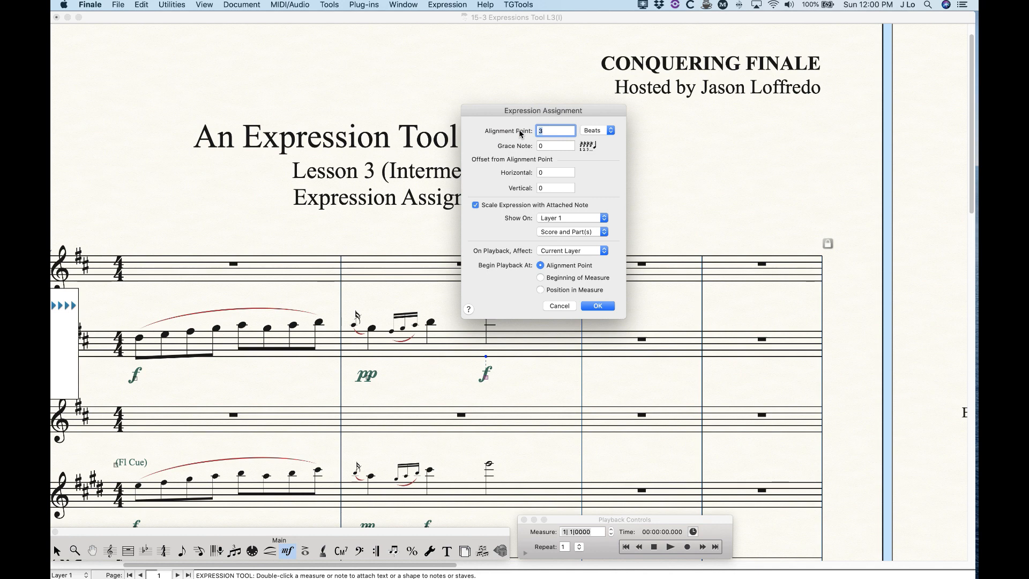
pyautogui.write('2.5')
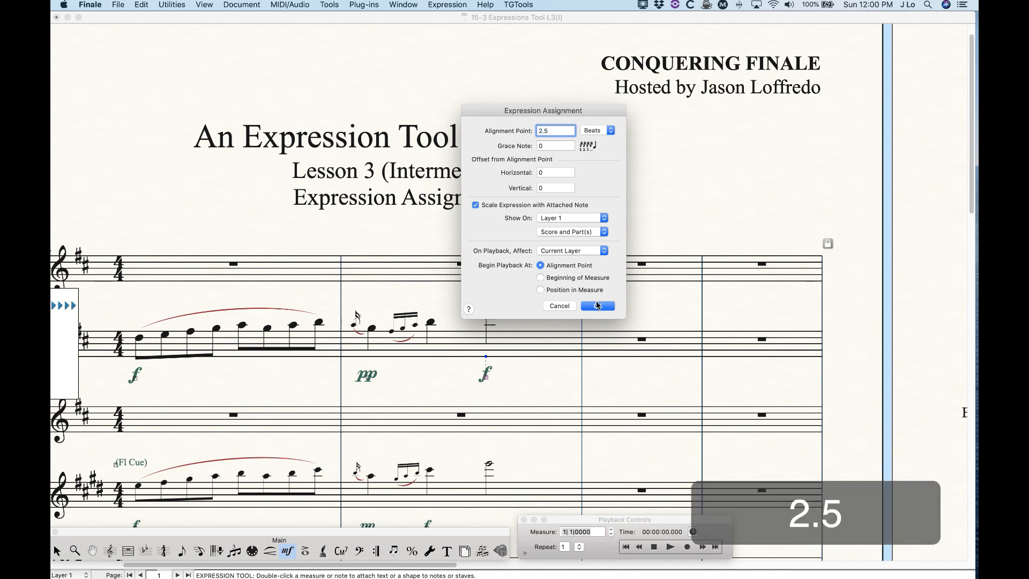
pyautogui.click(597, 304)
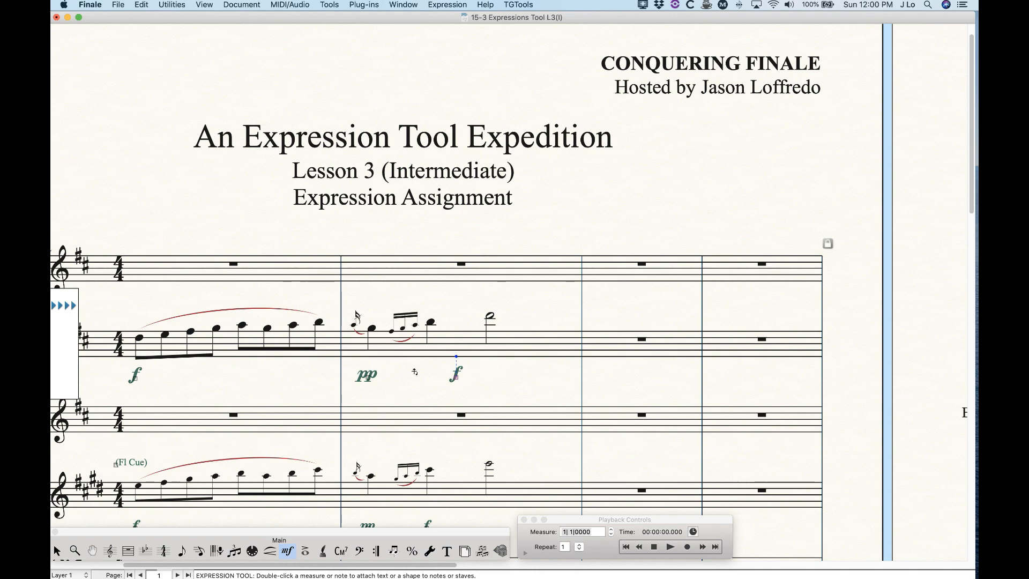
# - Delete the offbeat forte and enter a forte under the beat 2 note of Flute 2's second measure
pyautogui.press('BackSpace')
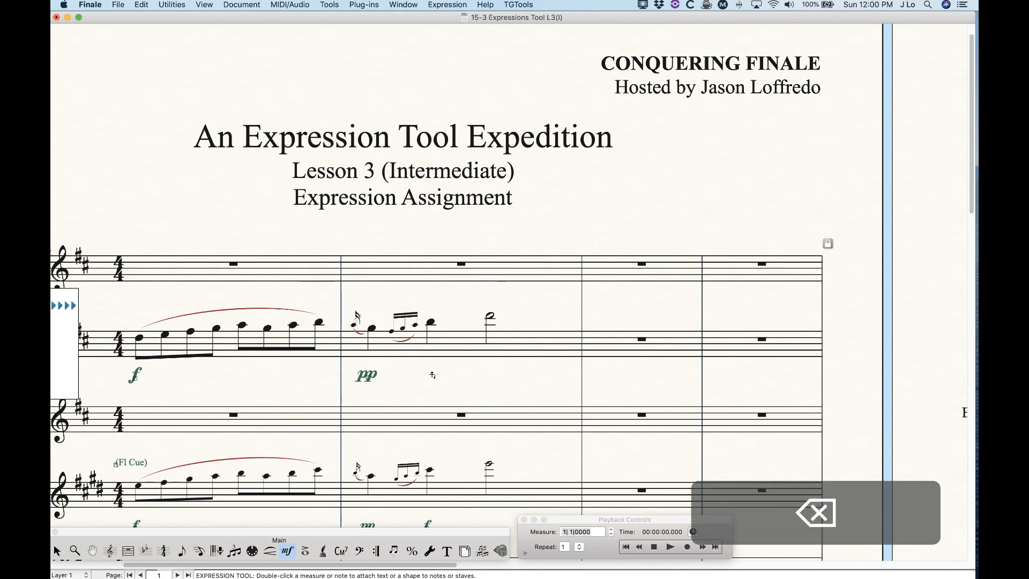
pyautogui.press('4')
pyautogui.click(428, 375)
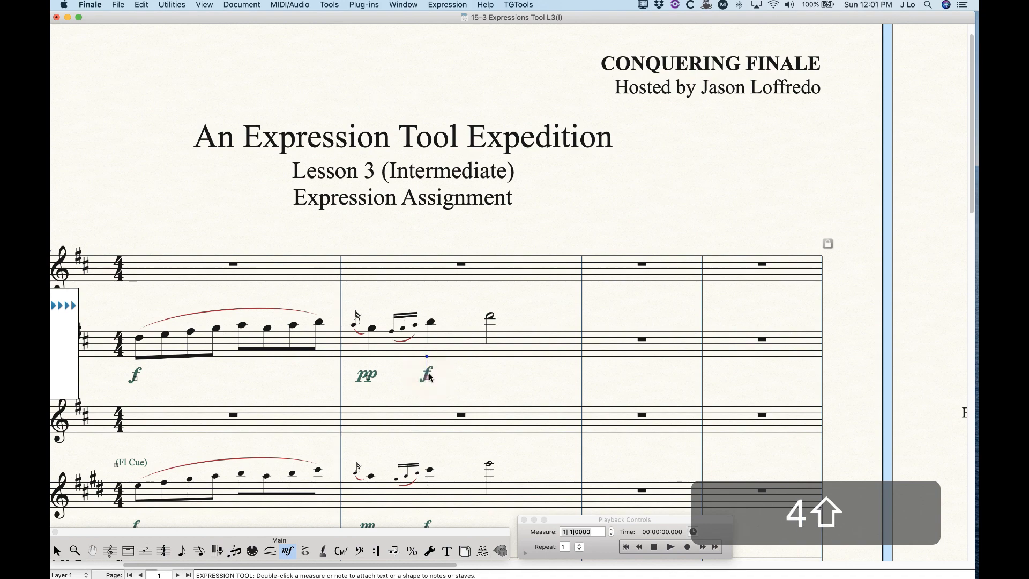
# - Switch the forte's alignment point unit to EDUs and back to Beats, and undo a slight move of the forte
pyautogui.doubleClick(429, 376)
pyautogui.click(562, 126)
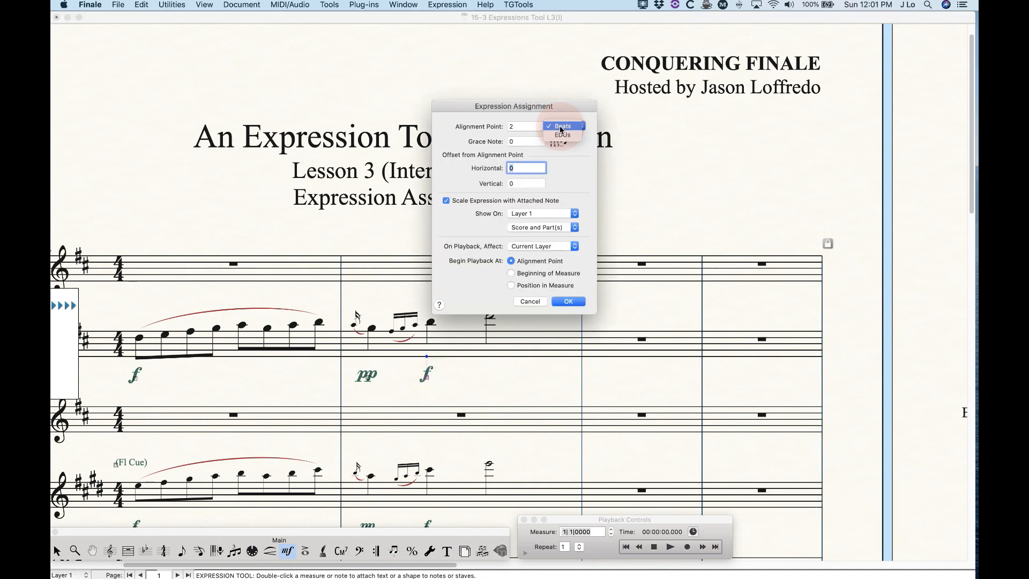
pyautogui.click(563, 135)
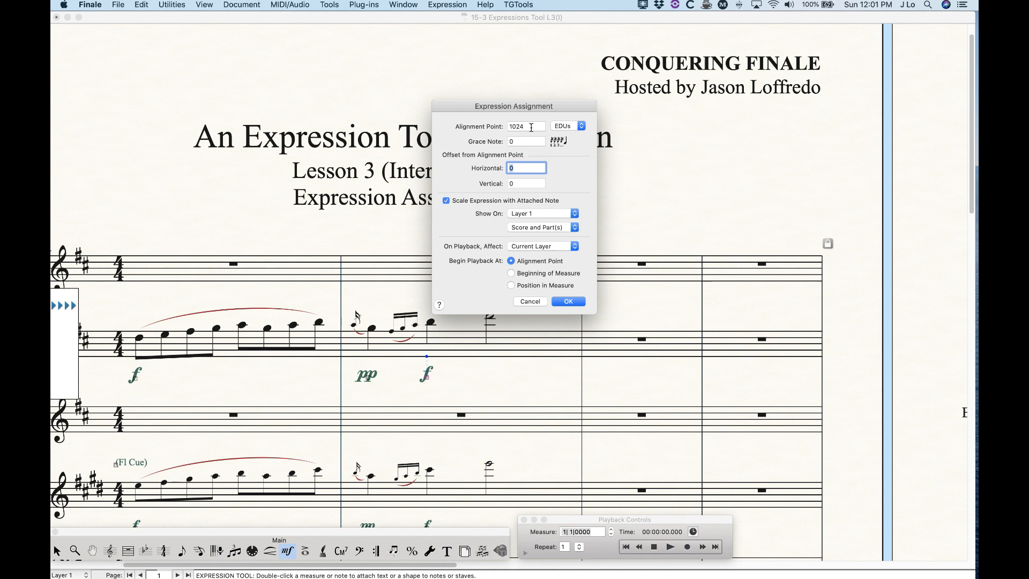
pyautogui.click(560, 127)
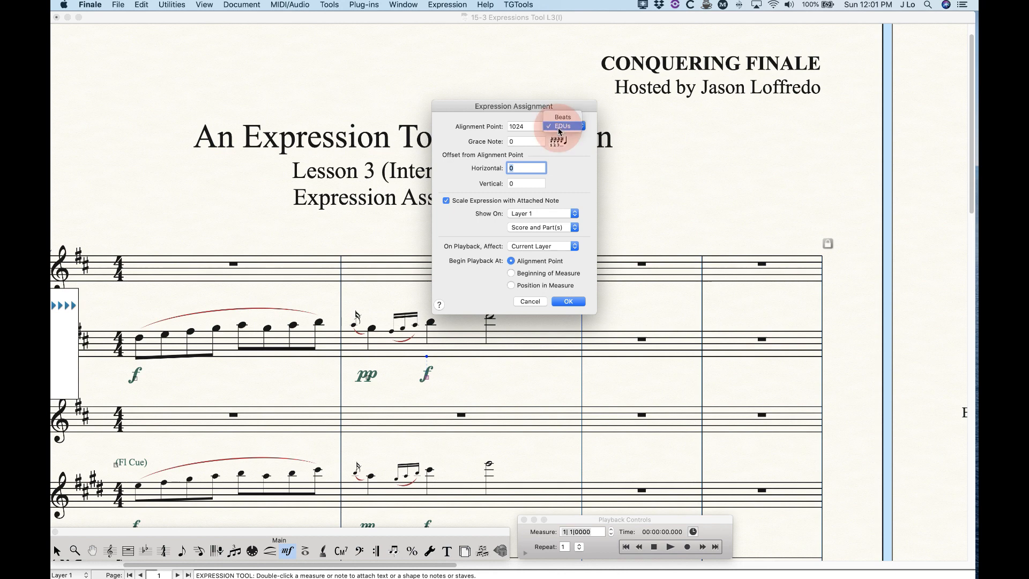
pyautogui.click(561, 117)
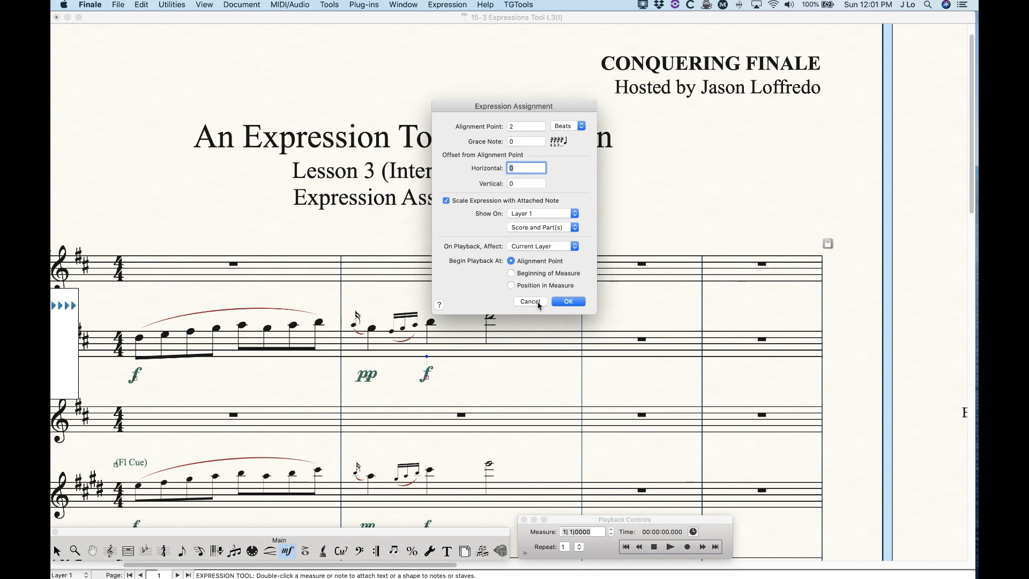
pyautogui.click(568, 301)
pyautogui.moveTo(427, 376)
pyautogui.mouseDown()
pyautogui.moveTo(387, 378)
pyautogui.moveTo(426, 380)
pyautogui.mouseUp()
pyautogui.press('super+z')
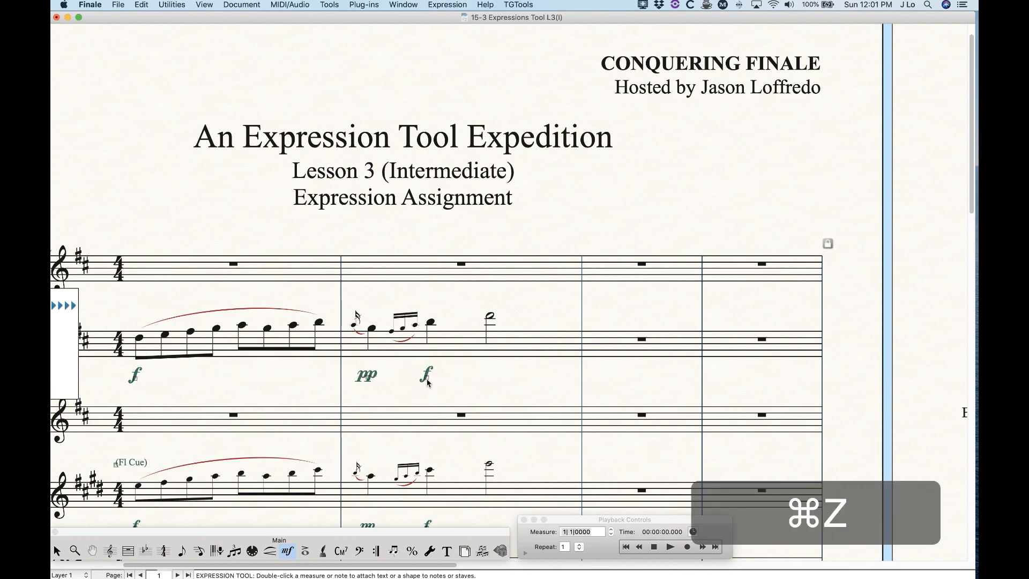
# - Set the grace note value to 1 in the expression assignment of the beat 2 forte in Flute 2's second measure
pyautogui.click(427, 380)
pyautogui.hotkey('shift', 'Return')
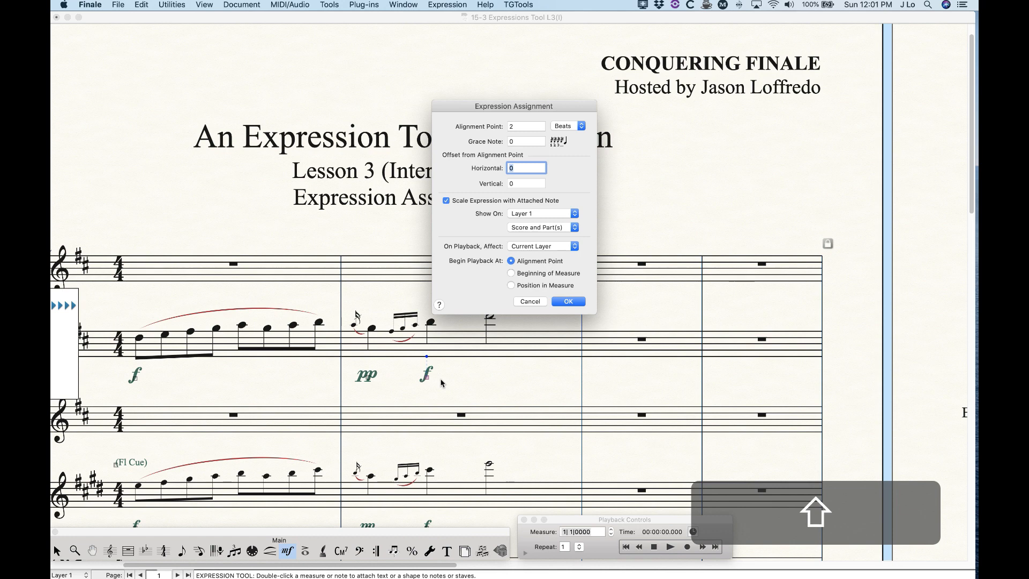
pyautogui.moveTo(512, 106); pyautogui.dragTo(548, 106)
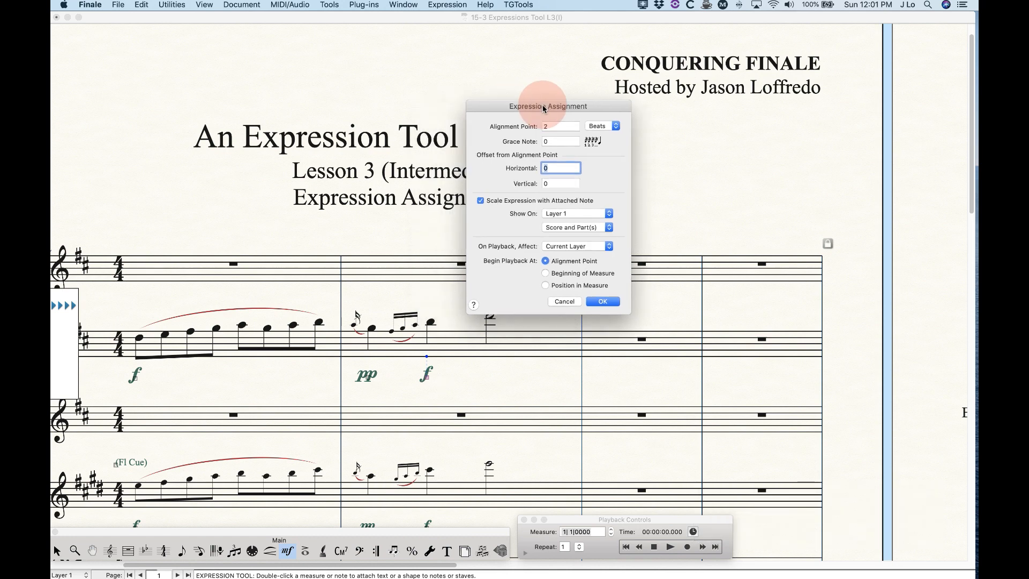
pyautogui.click(552, 142)
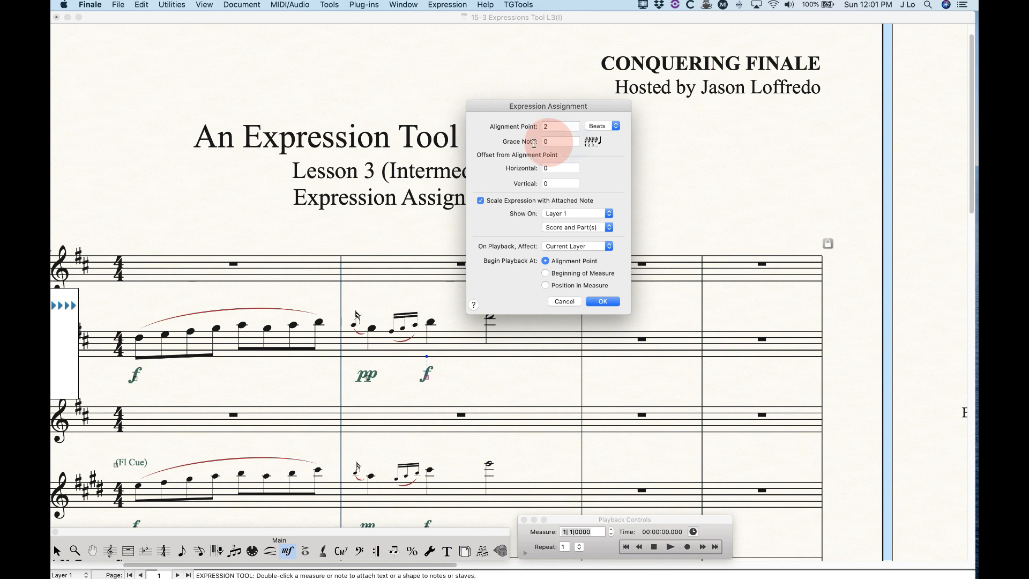
pyautogui.click(604, 303)
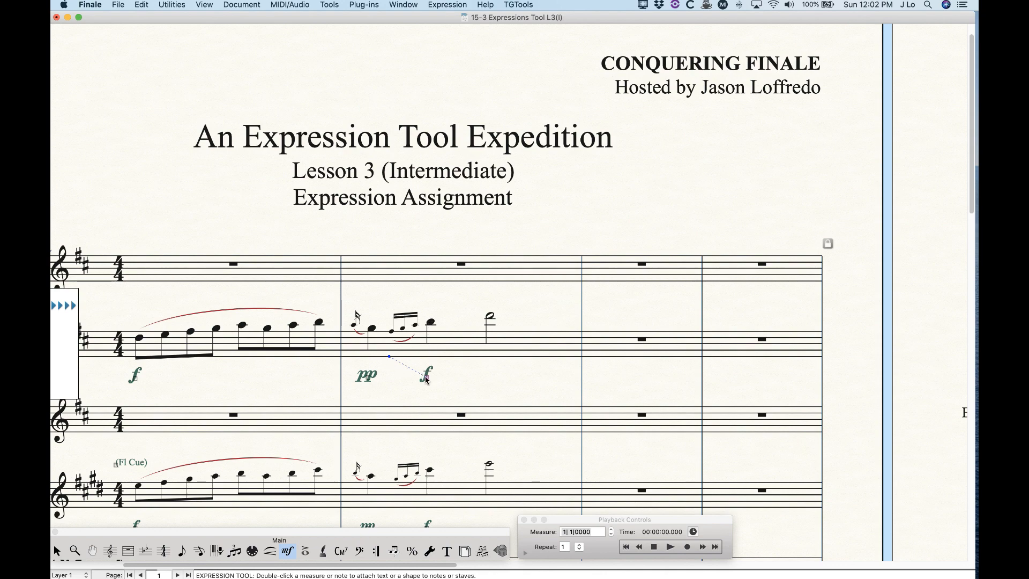
# - Move the forte by hand so it sits under the first grace note before beat 2, undoing and redoing the placement
pyautogui.moveTo(426, 378); pyautogui.dragTo(391, 376)
pyautogui.press('super+z')
pyautogui.press('super+z')
pyautogui.moveTo(392, 376); pyautogui.dragTo(391, 376)
# - Play back the passage to hear the forte attached to the first grace note, and stop playback
pyautogui.click(669, 548)
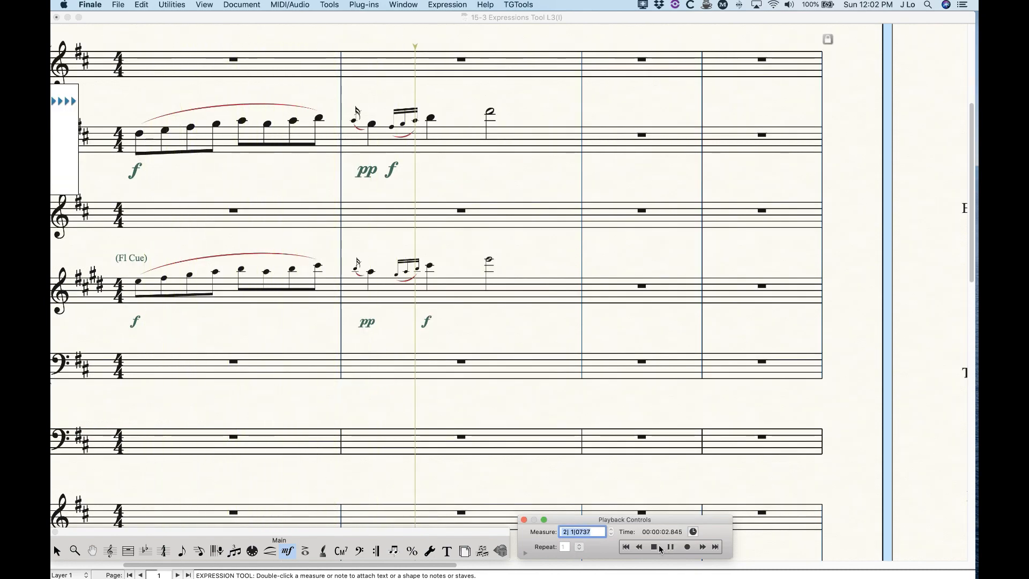
pyautogui.click(654, 546)
pyautogui.click(489, 321)
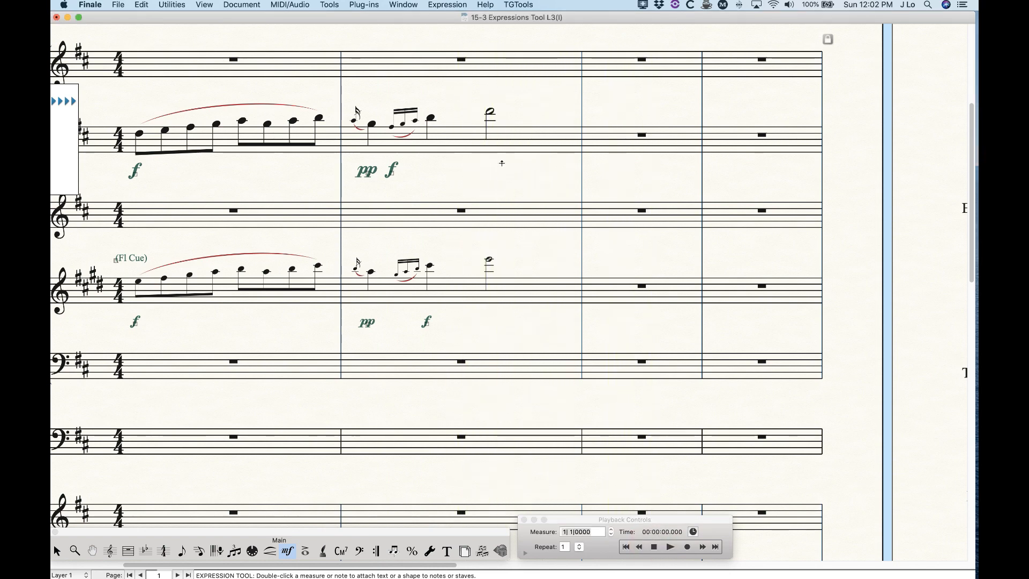
# - Set the forte's grace note value to 0 and its alignment point to 1.5 beats in its expression assignment
pyautogui.click(391, 174)
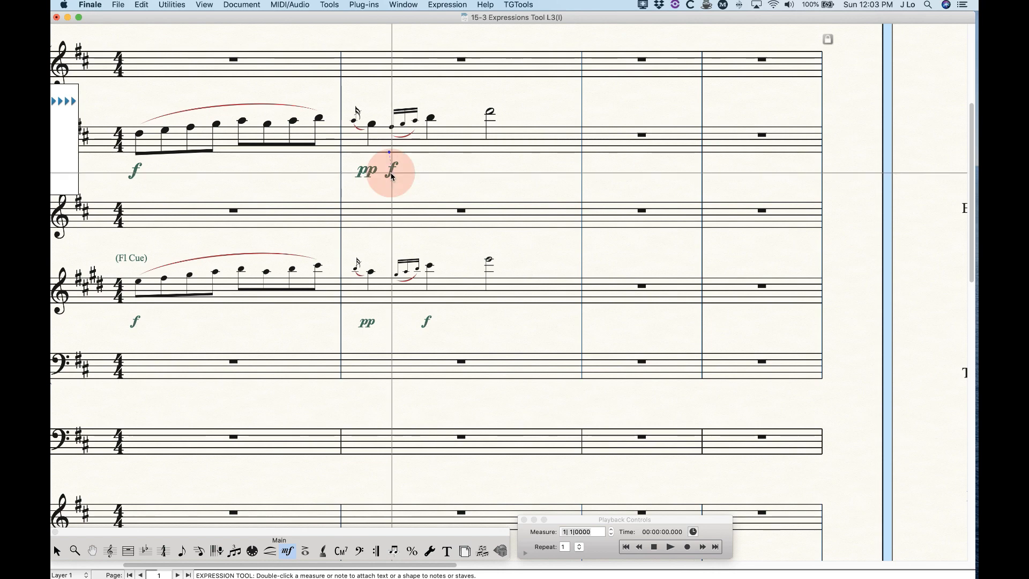
pyautogui.hotkey('shift', 'Return')
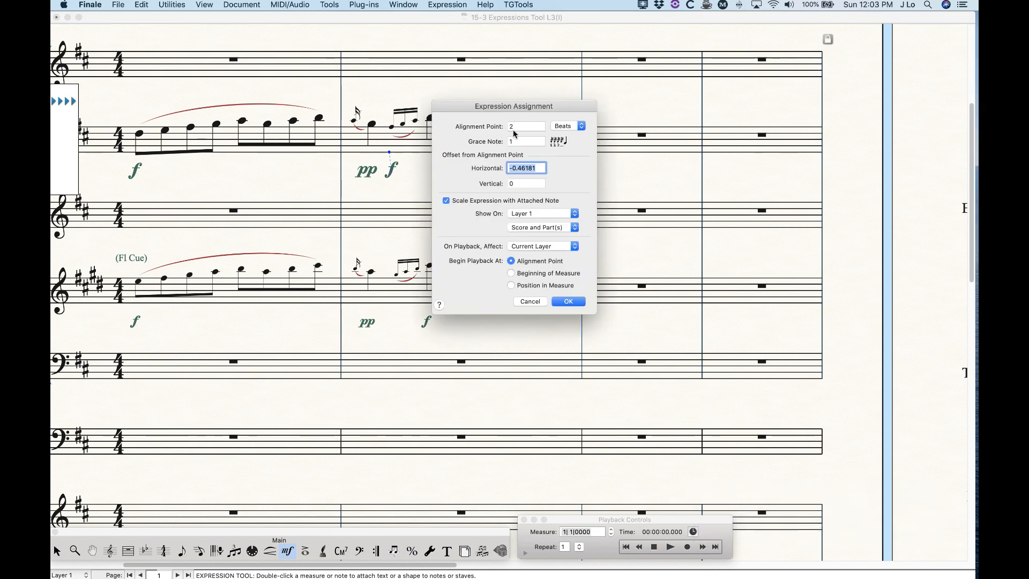
pyautogui.moveTo(509, 115); pyautogui.dragTo(585, 132)
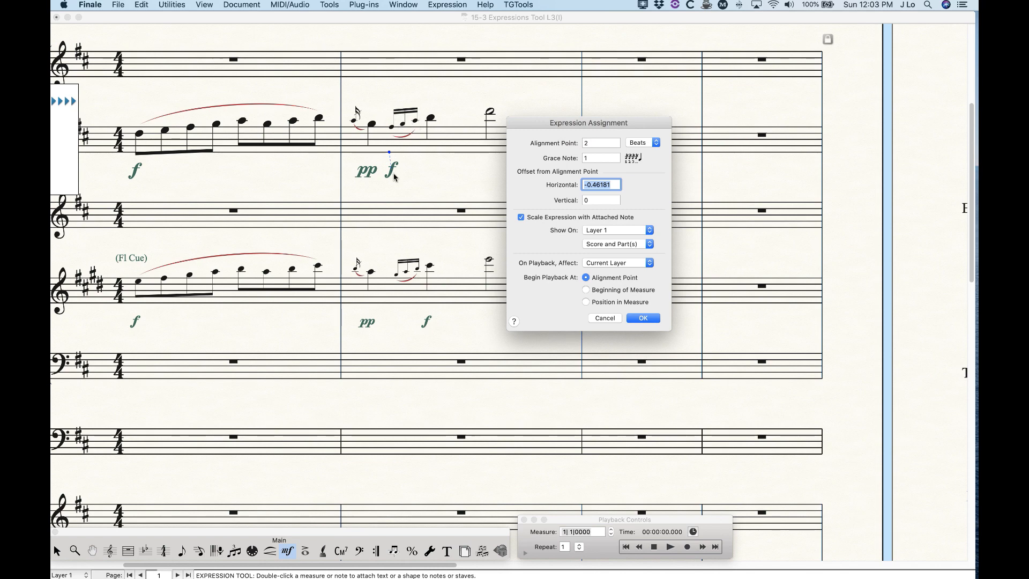
pyautogui.doubleClick(597, 159)
pyautogui.write('0')
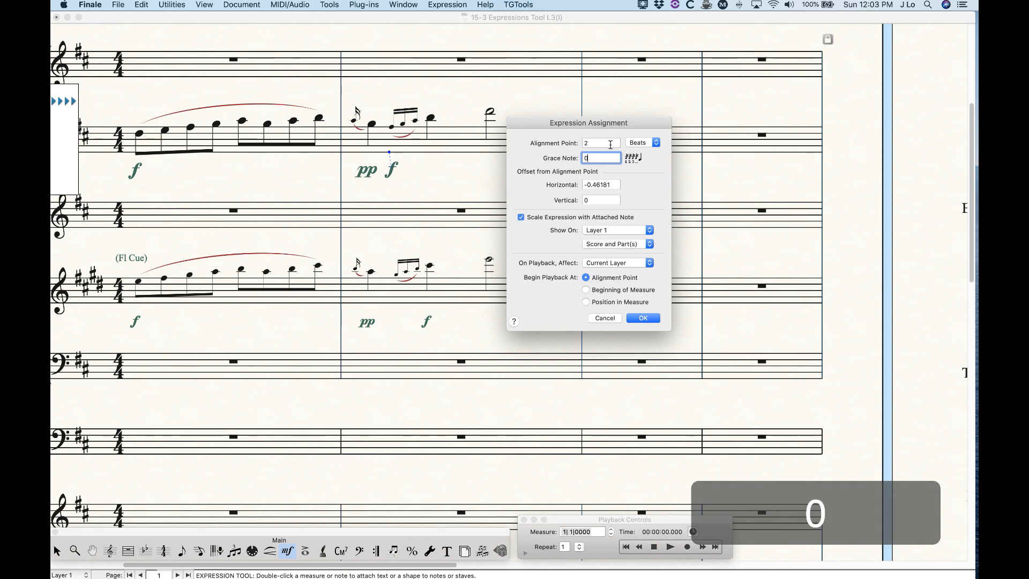
pyautogui.doubleClick(597, 144)
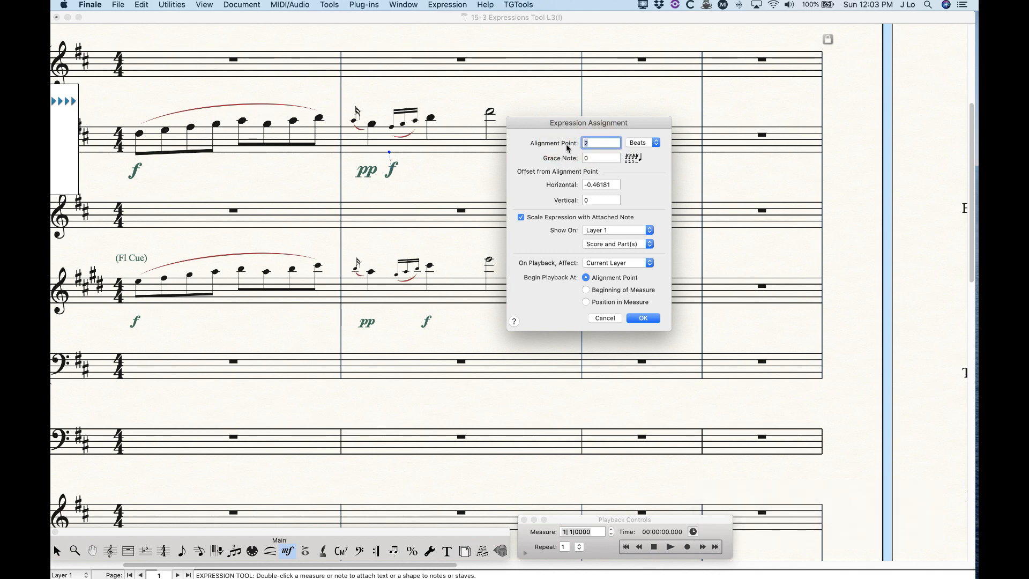
pyautogui.write('1.5')
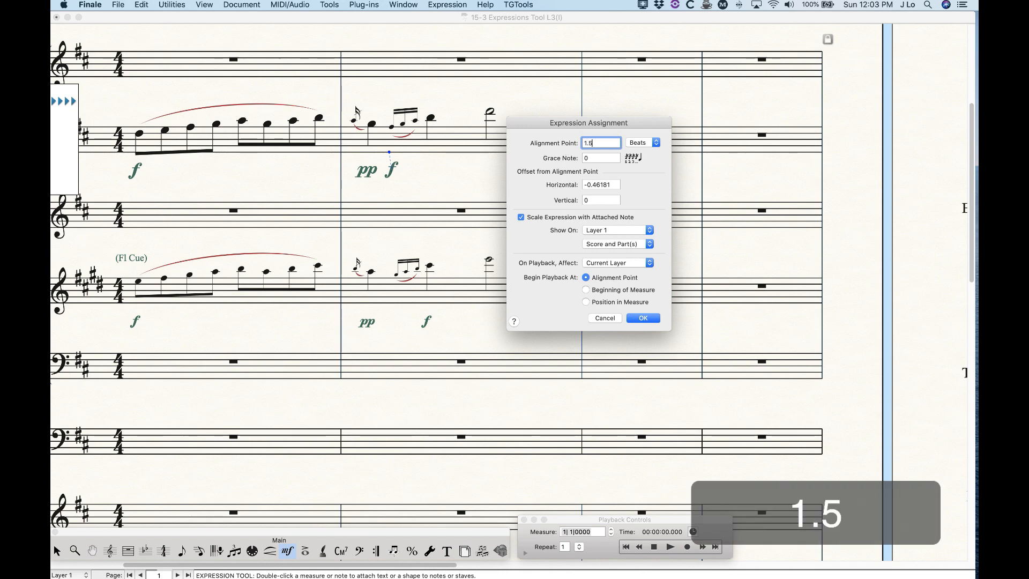
pyautogui.click(643, 317)
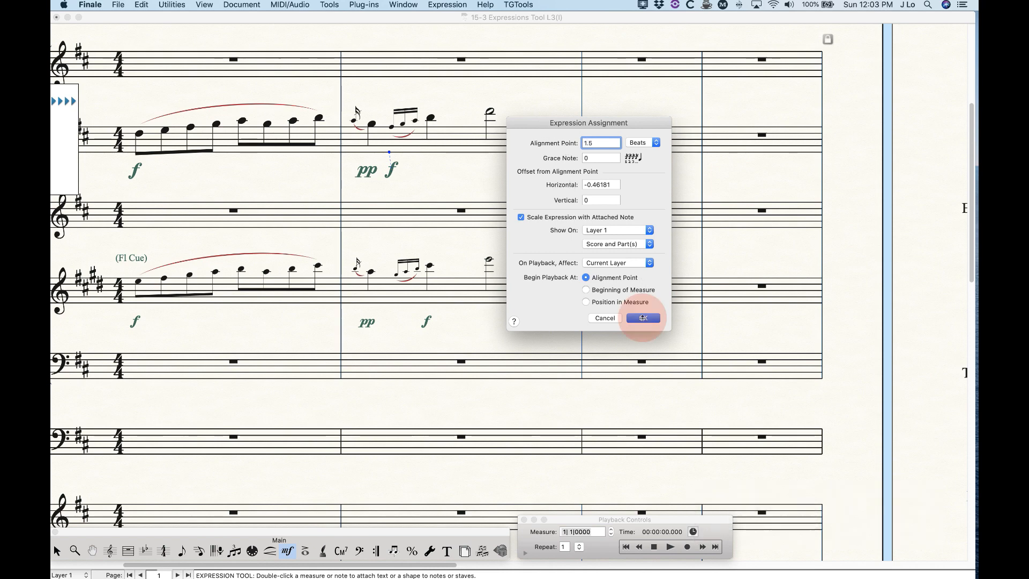
# - Move the forte by hand to sit under the three grace notes before beat 2
pyautogui.moveTo(363, 174); pyautogui.dragTo(397, 171)
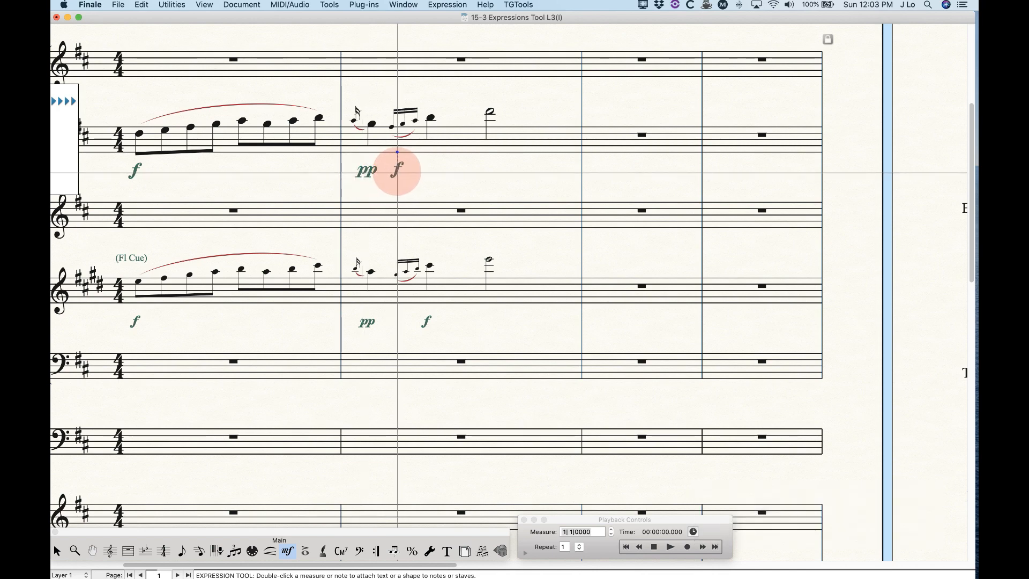
pyautogui.moveTo(397, 171); pyautogui.dragTo(397, 171)
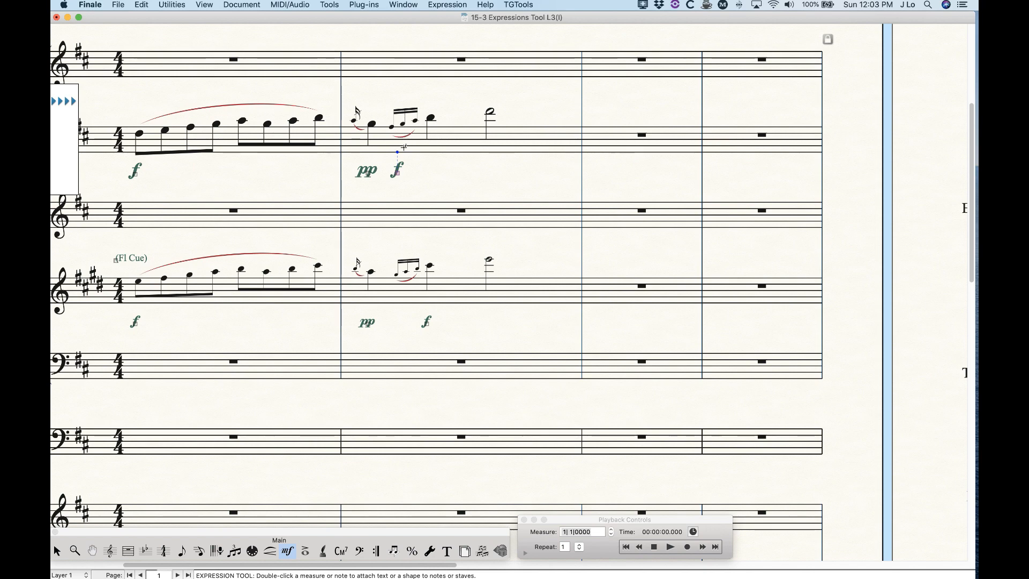
# - Play the passage again to hear the forte at its 1.5-beat alignment point, and stop playback
pyautogui.click(673, 546)
pyautogui.click(671, 547)
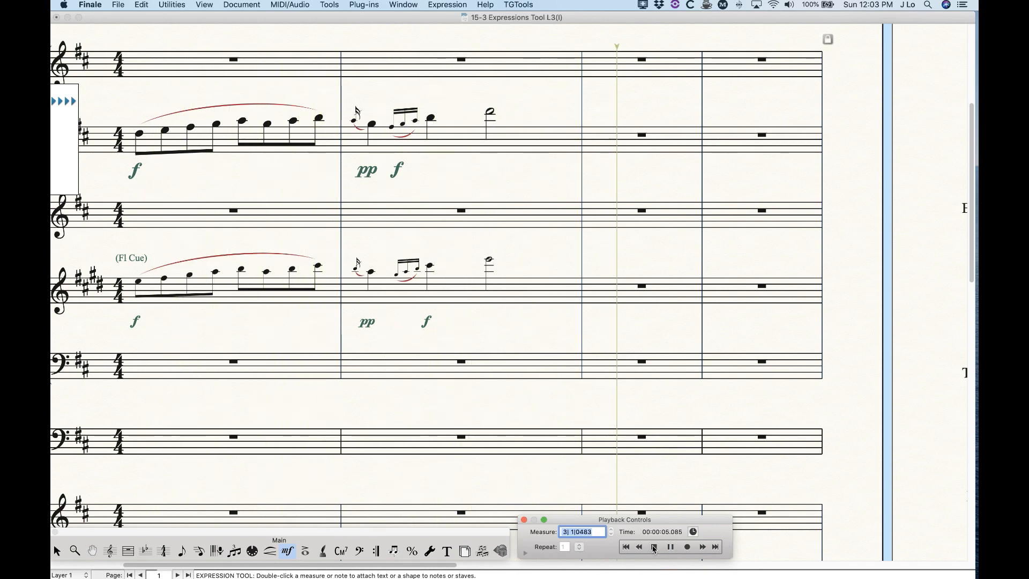
pyautogui.click(654, 546)
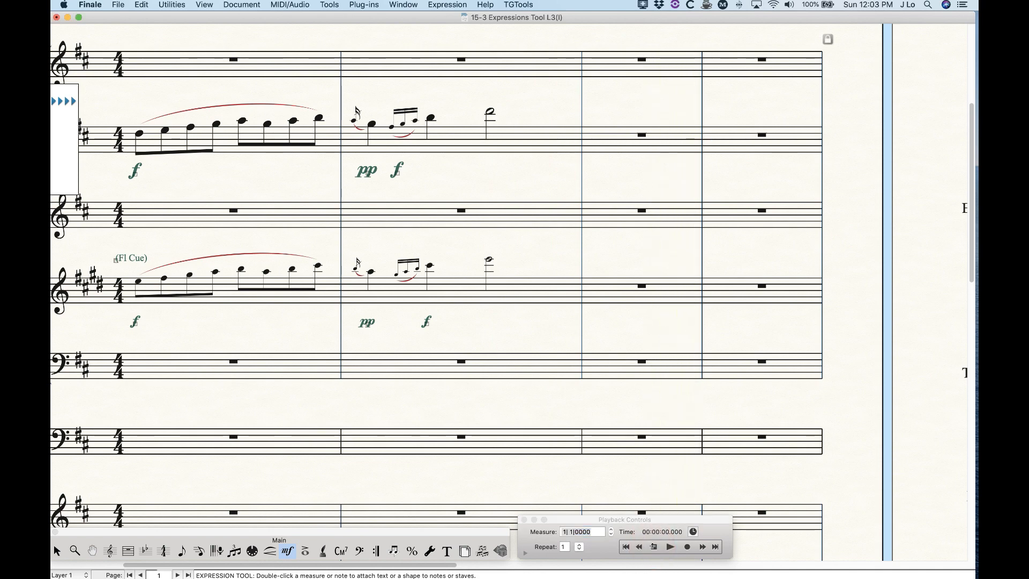
# - Delete the forte under the grace notes and enter a new forte under the beat 2 note of Flute 2's second measure
pyautogui.click(397, 174)
pyautogui.press('BackSpace')
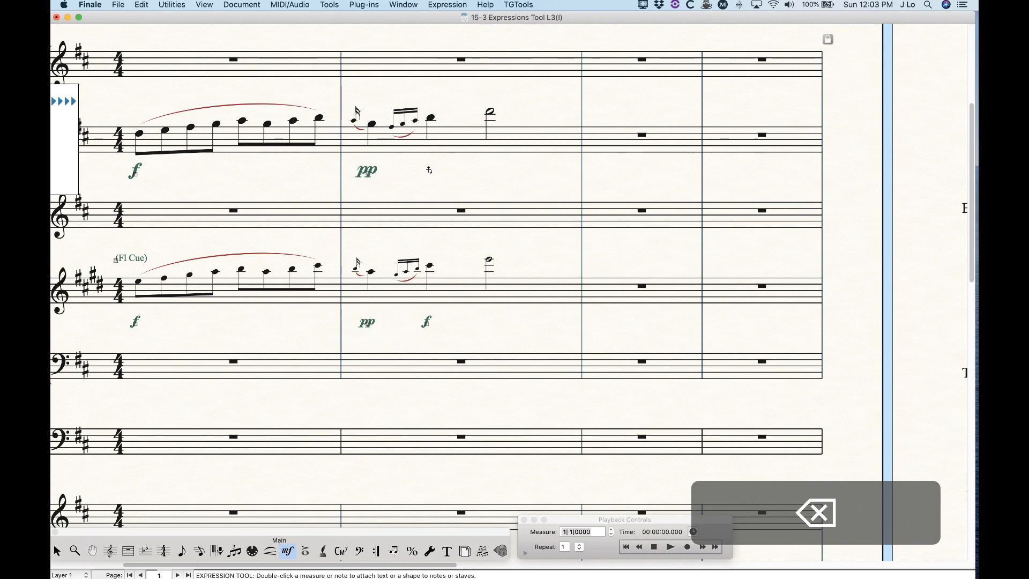
pyautogui.press('4')
pyautogui.click(427, 170)
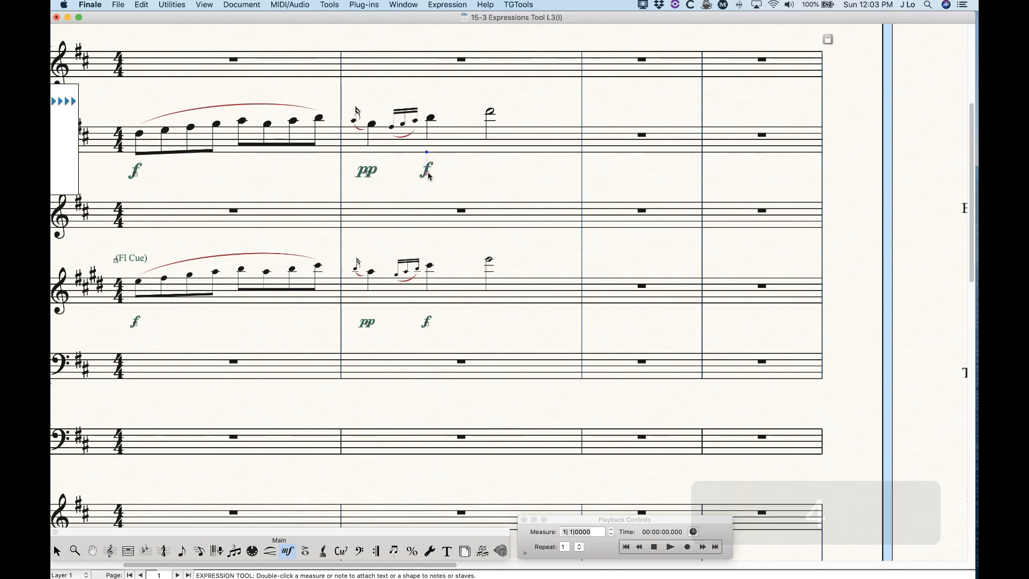
# - Set the forte's offset from the alignment point to 0.2 horizontal and -0.25 vertical, and clear it with Remove Manual Adjustments
pyautogui.keyDown('shift'); pyautogui.doubleClick(427, 174); pyautogui.keyUp('shift')
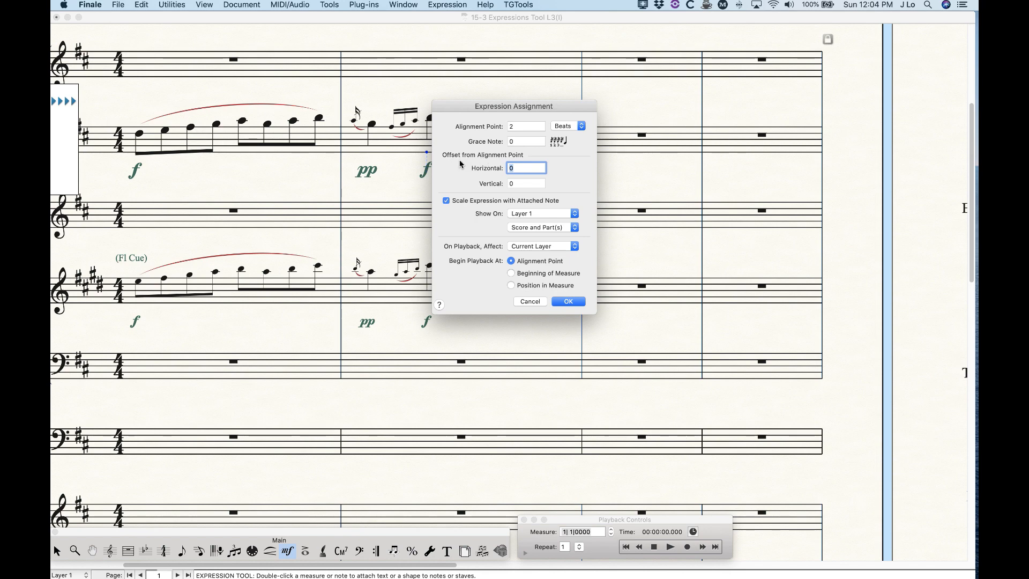
pyautogui.moveTo(529, 107); pyautogui.dragTo(628, 117)
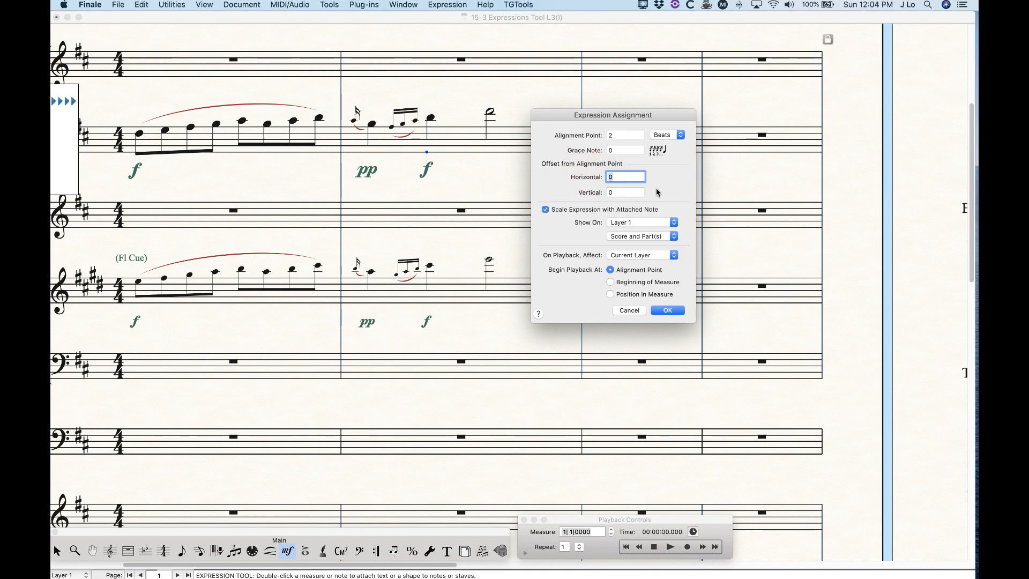
pyautogui.write('.2')
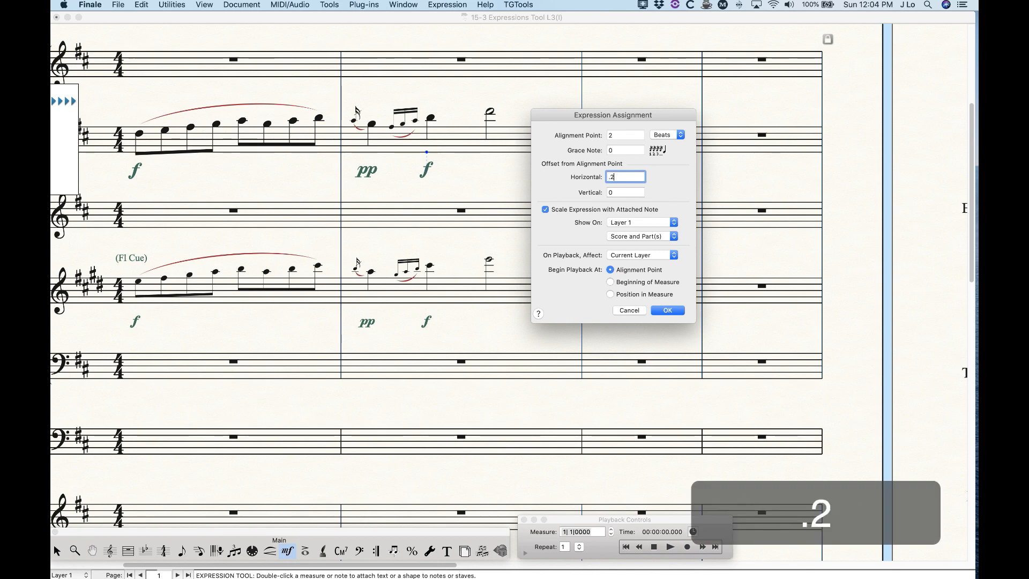
pyautogui.press('Tab')
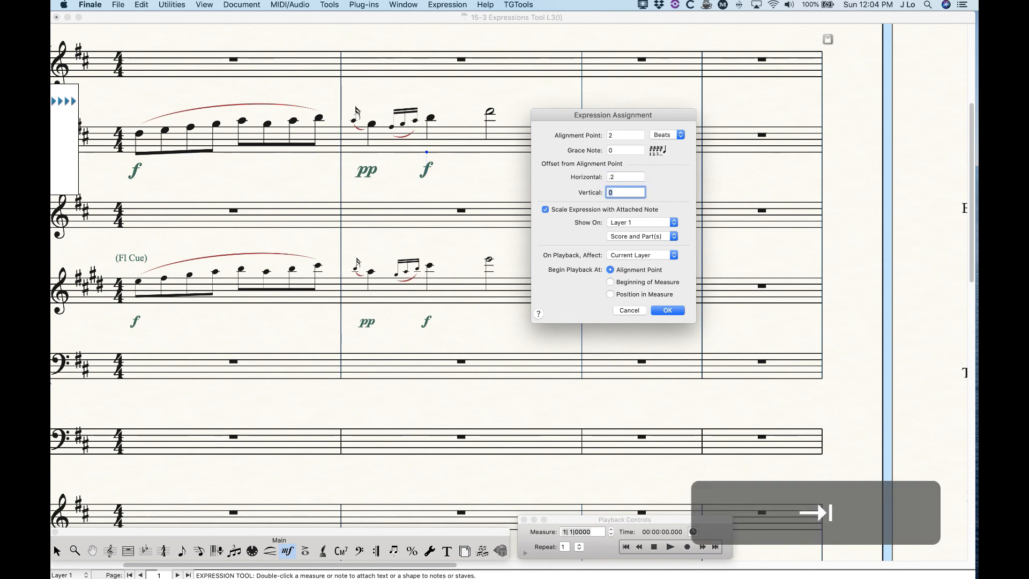
pyautogui.write('-.25')
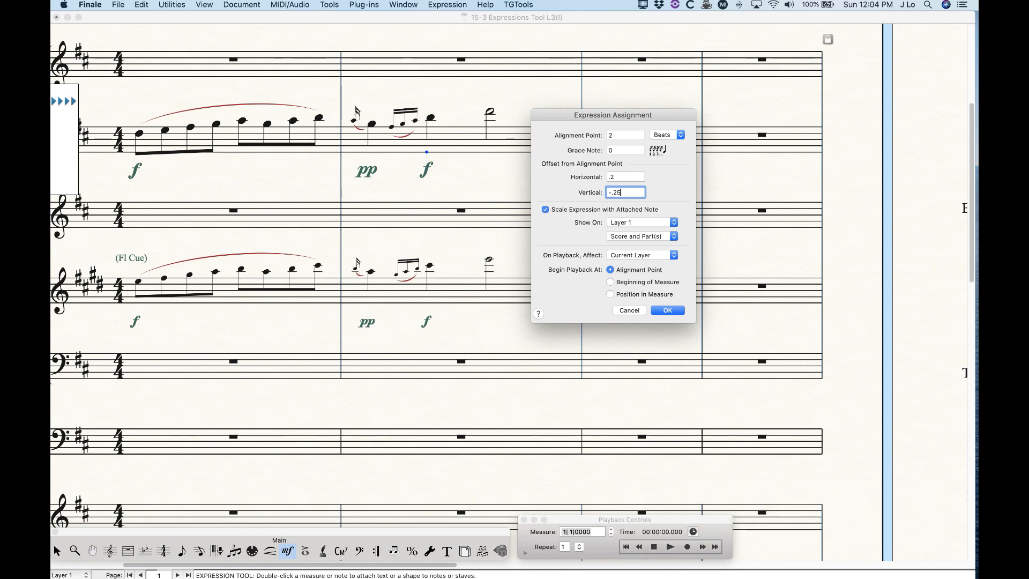
pyautogui.press('Return')
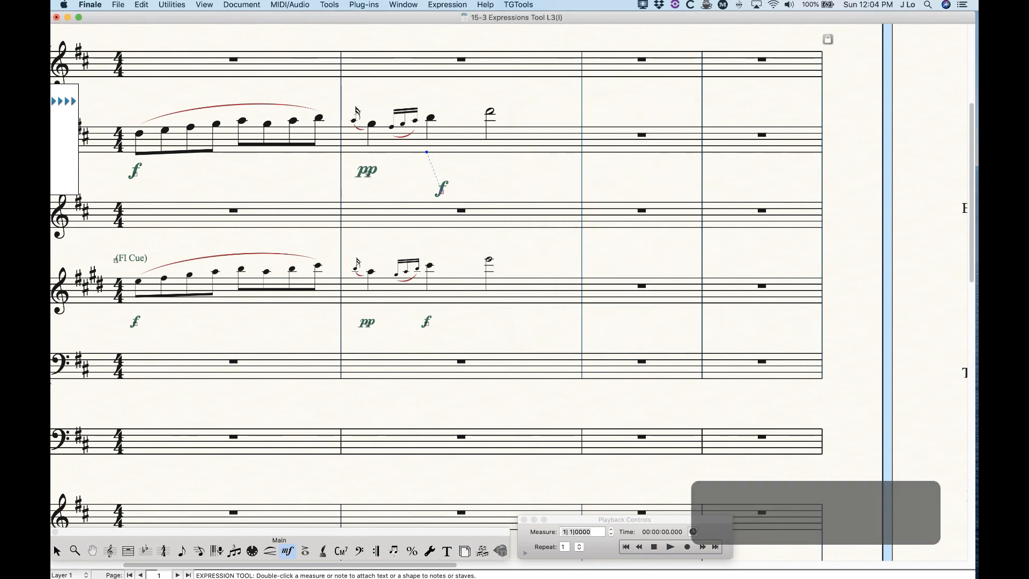
pyautogui.rightClick(444, 192)
pyautogui.click(483, 268)
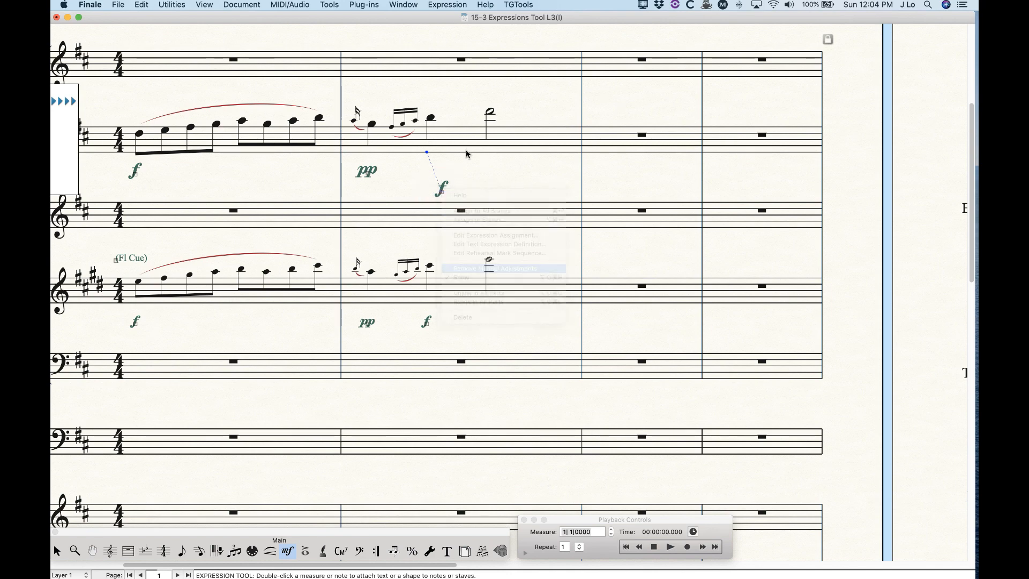
# - Move the forte slightly right and down by hand and view its offset values in the expression assignment
pyautogui.moveTo(427, 171); pyautogui.dragTo(442, 186)
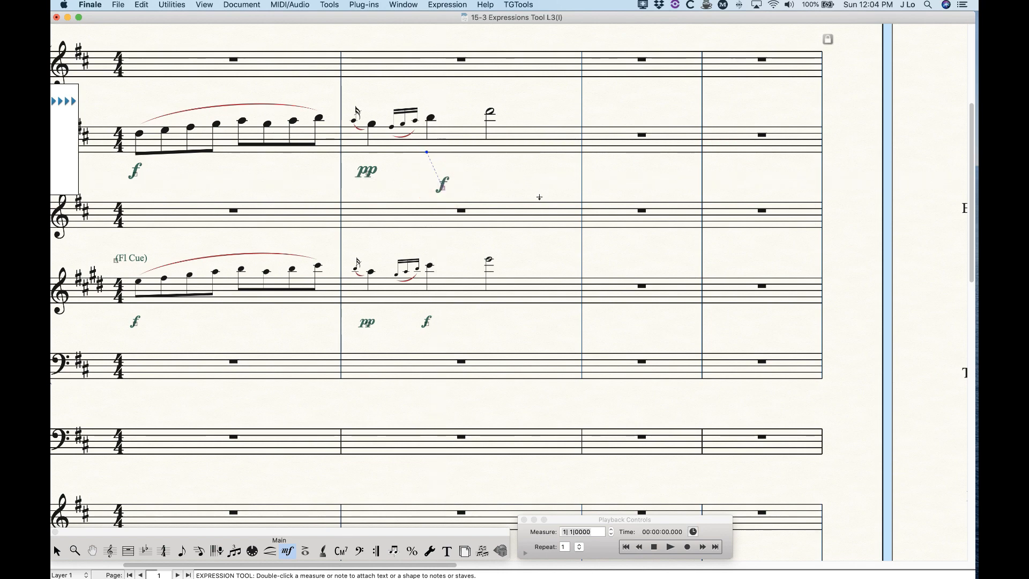
pyautogui.hotkey('shift', 'Return')
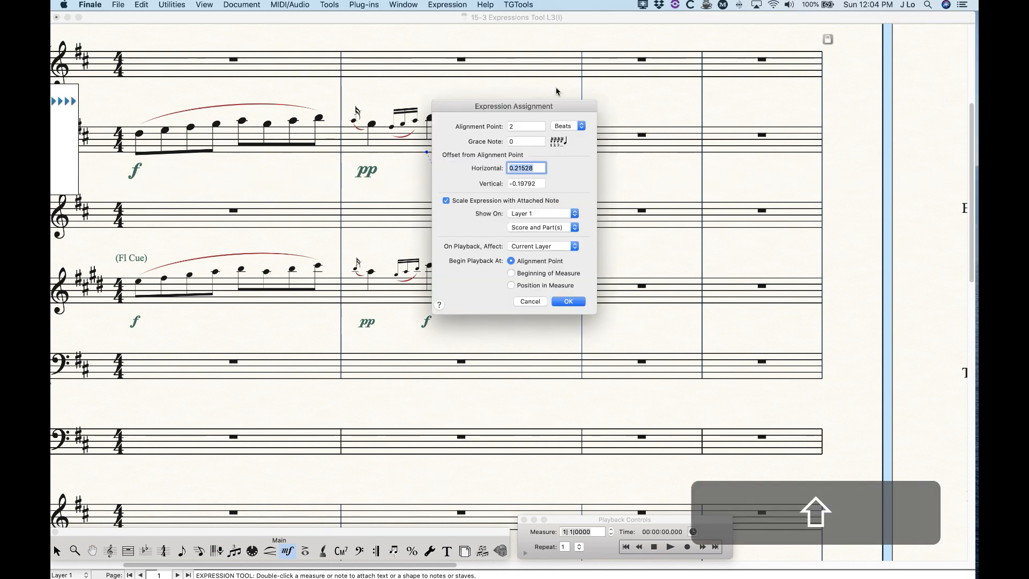
pyautogui.moveTo(552, 107); pyautogui.dragTo(633, 90)
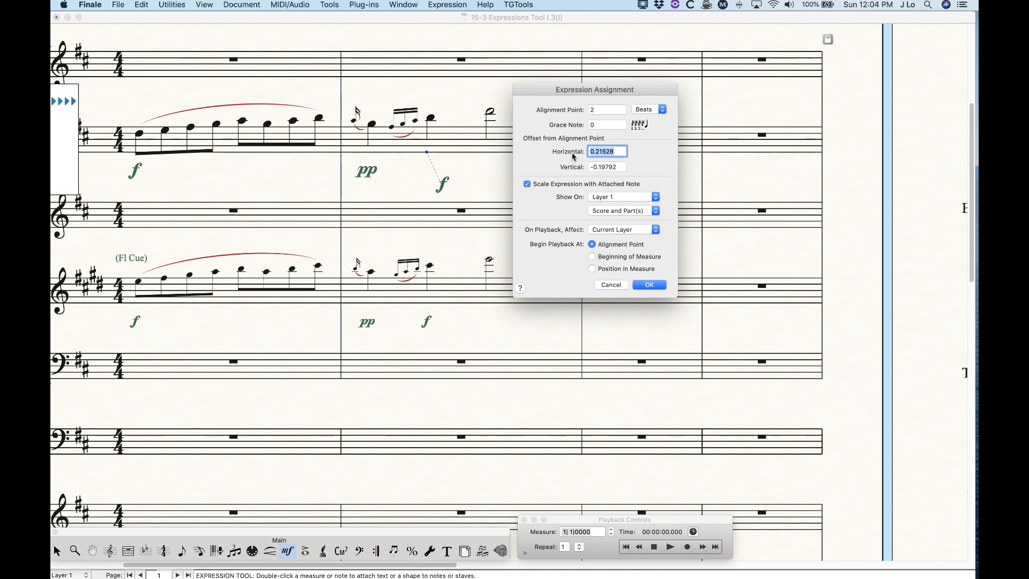
pyautogui.click(605, 284)
# - Remove the forte's manual adjustments and view its expression assignment again without changing it
pyautogui.rightClick(444, 187)
pyautogui.click(477, 264)
pyautogui.keyDown('shift'); pyautogui.doubleClick(426, 173); pyautogui.keyUp('shift')
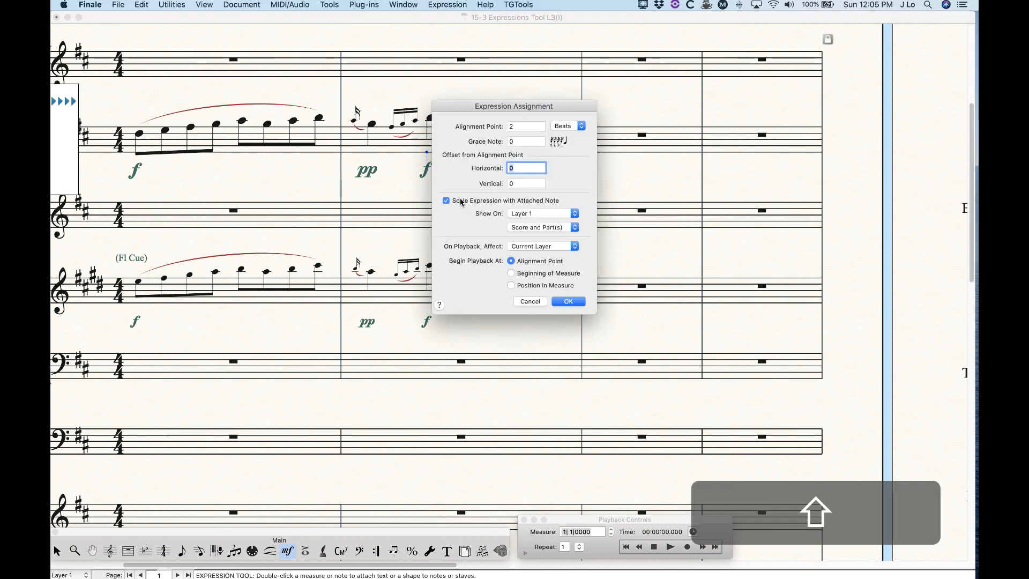
pyautogui.click(529, 304)
# - Replace the forte in the second measure of the piano part on page 2 with a new forte on beat 1
pyautogui.scroll(-10, 478, 358)
pyautogui.hscroll(10, 473, 377)
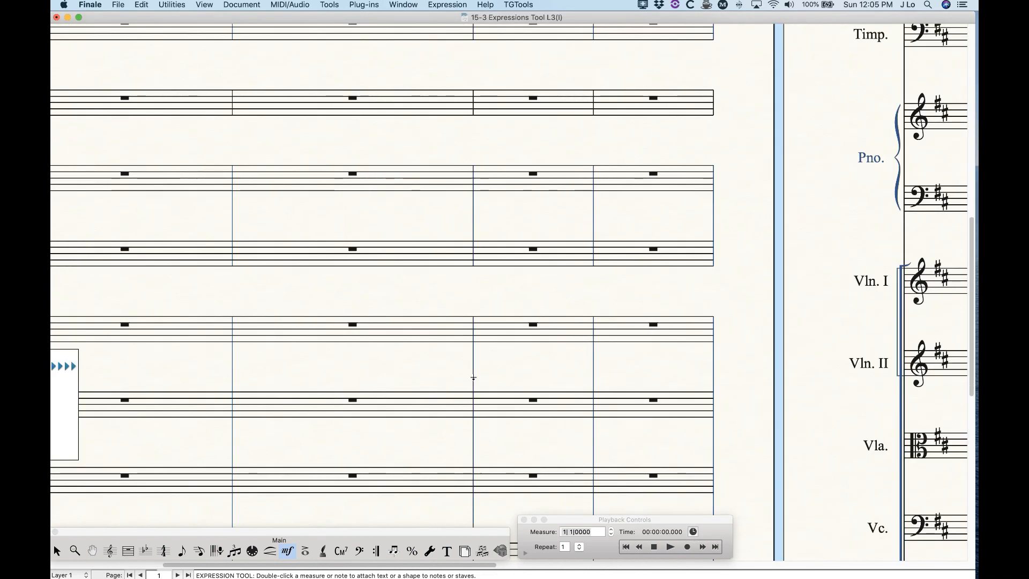
pyautogui.hscroll(10, 473, 376)
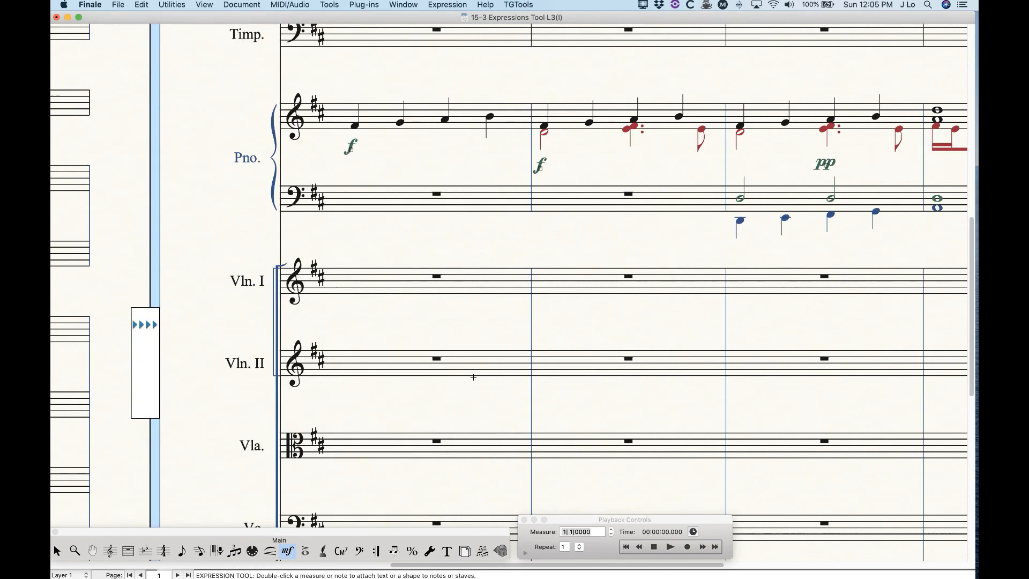
pyautogui.hscroll(4, 473, 376)
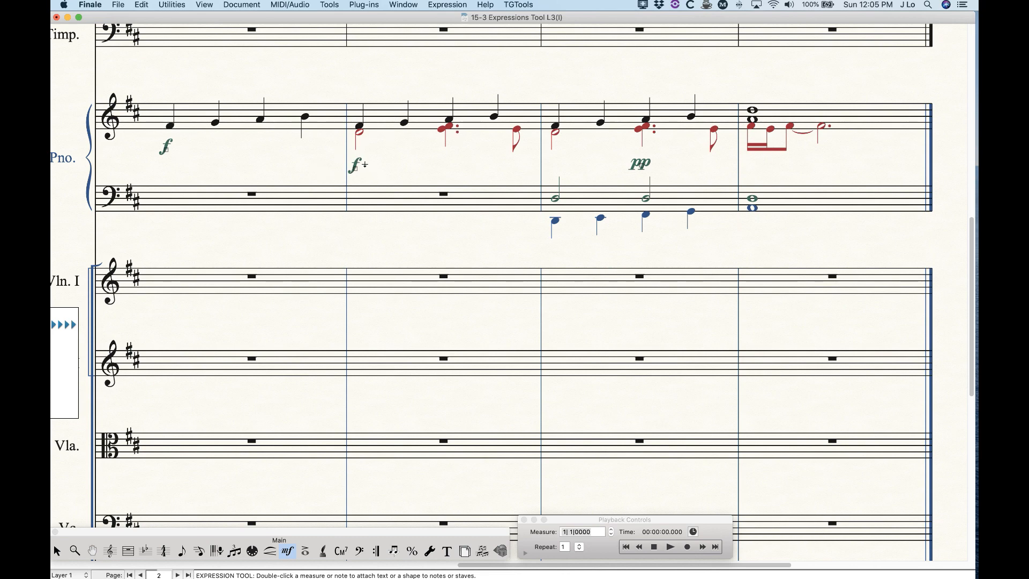
pyautogui.press('BackSpace')
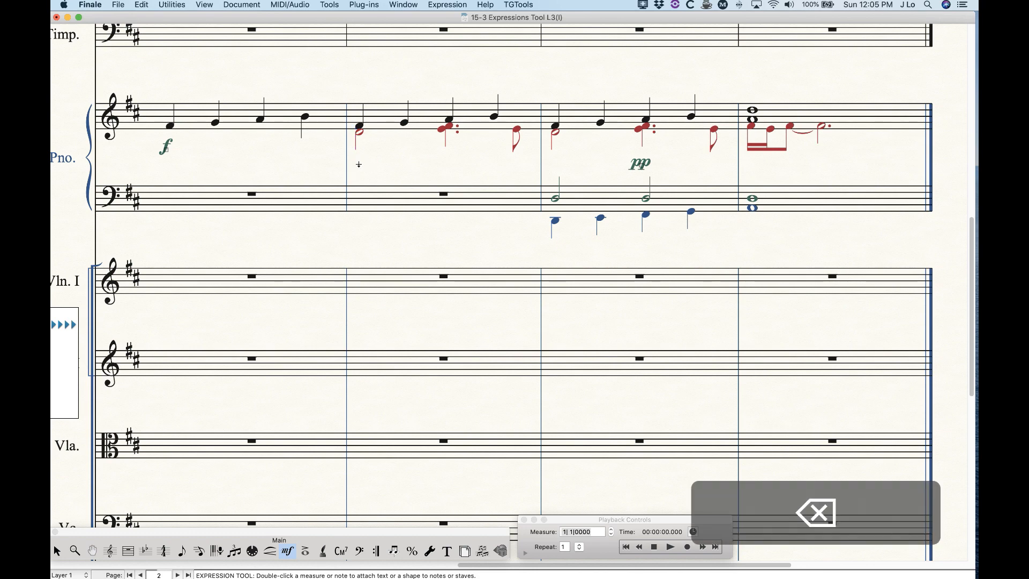
pyautogui.press('4')
pyautogui.click(358, 158)
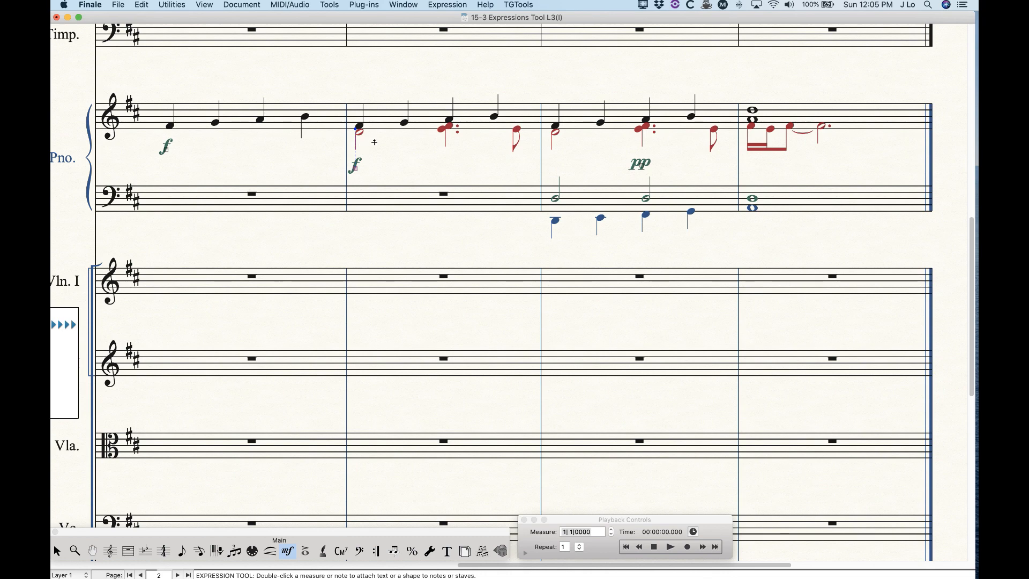
# - Check the vertical offset in the expression assignment of the forte in the piano's second measure on page 2, changing nothing
pyautogui.keyDown('shift'); pyautogui.doubleClick(365, 172); pyautogui.keyUp('shift')
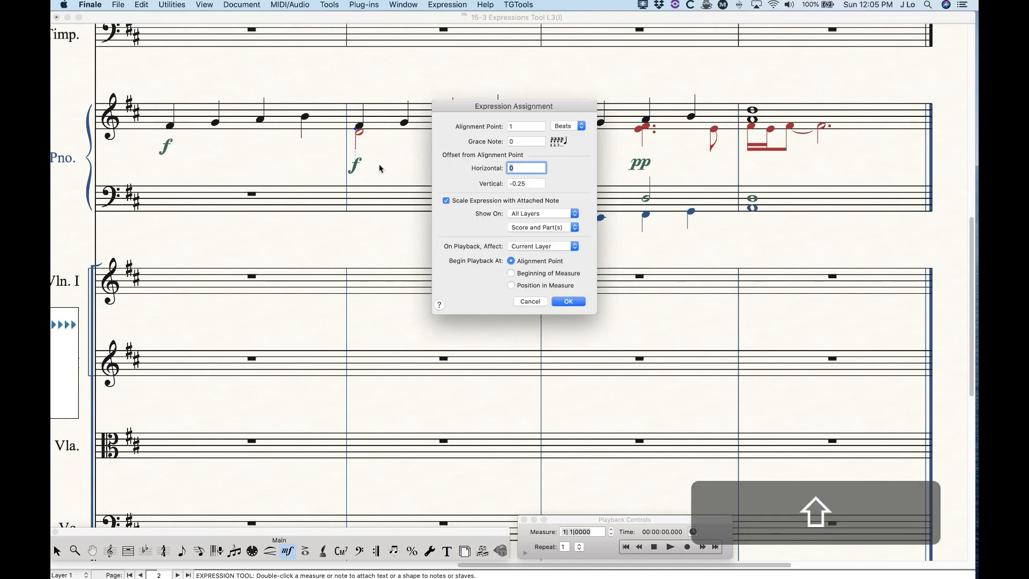
pyautogui.click(523, 183)
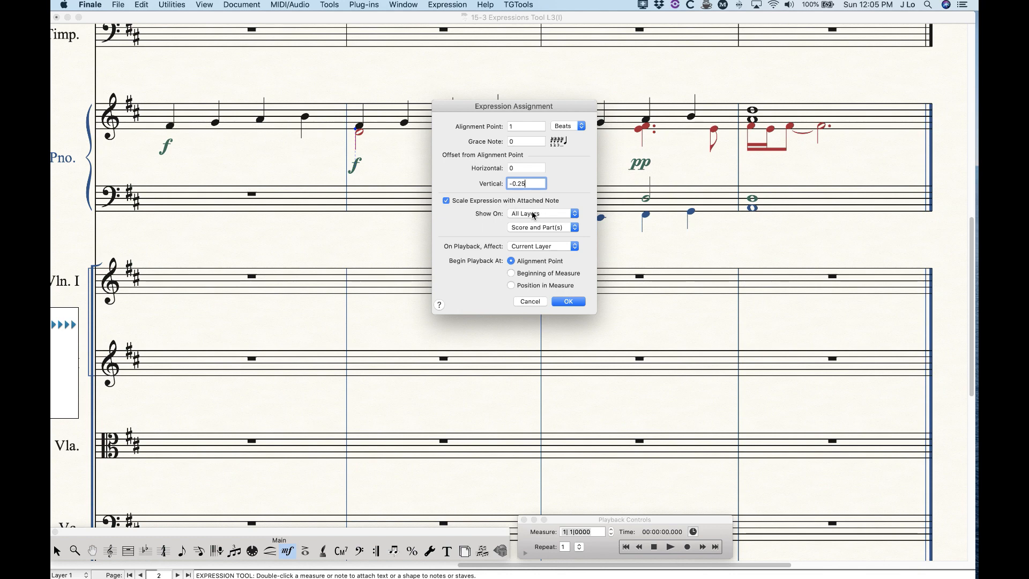
pyautogui.click(534, 301)
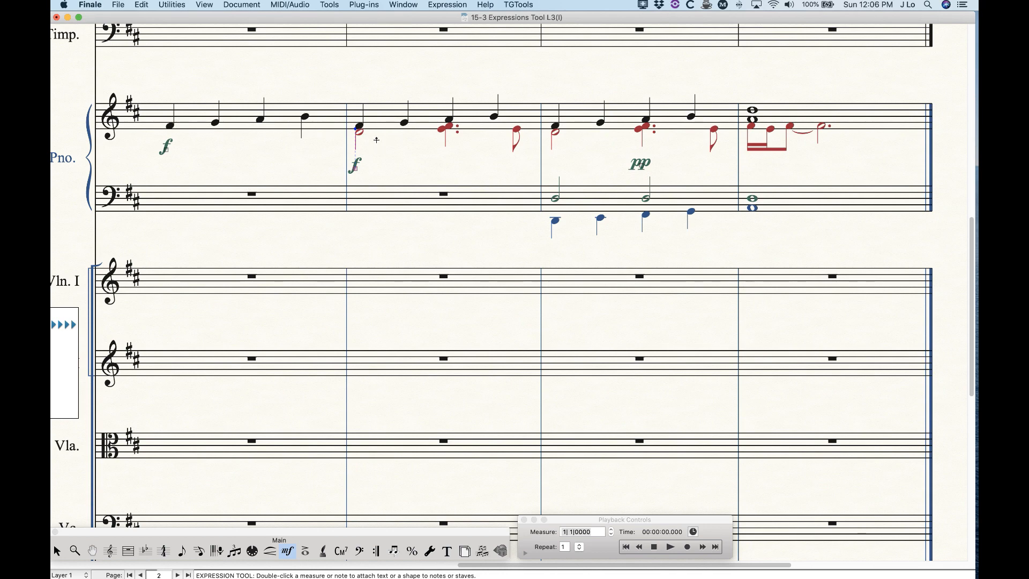
# - Remove the manual adjustments from the forte in the piano's second measure, and undo the removal
pyautogui.rightClick(356, 171)
pyautogui.click(397, 246)
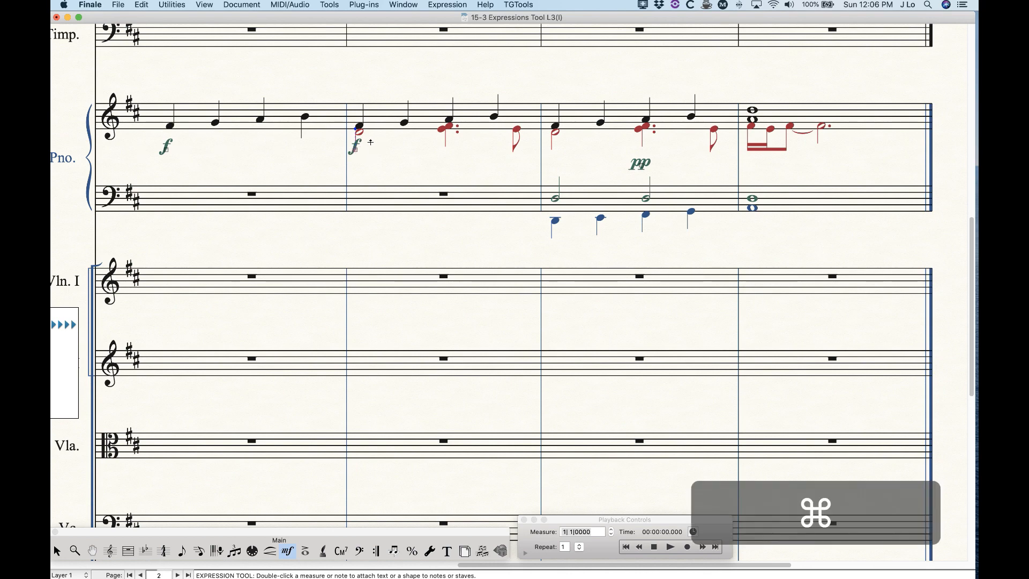
pyautogui.press('super+z')
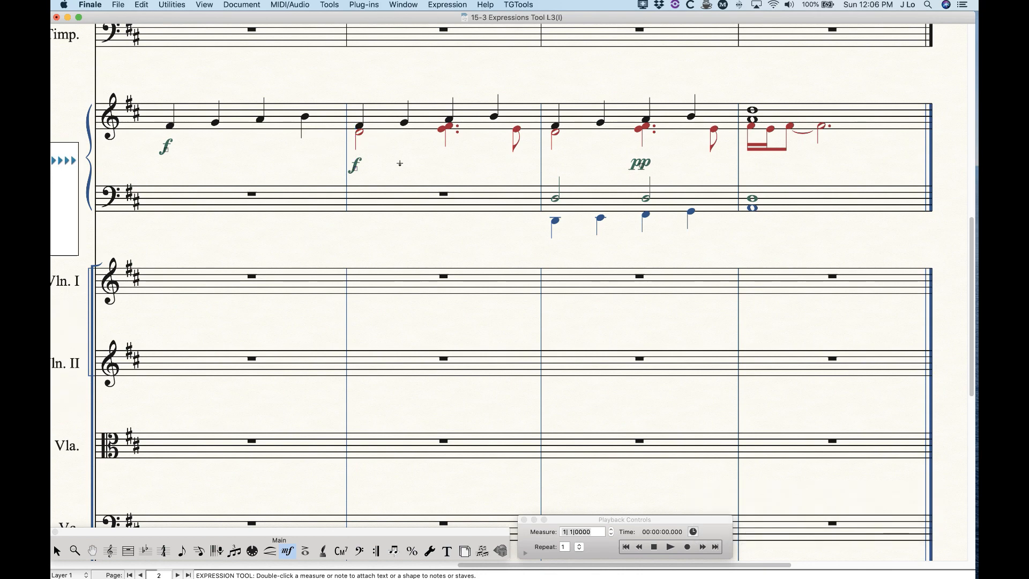
# - View the expression assignment of the small forte under the clarinet's first cue measure on page 1 without changing it
pyautogui.hscroll(-20, 397, 167)
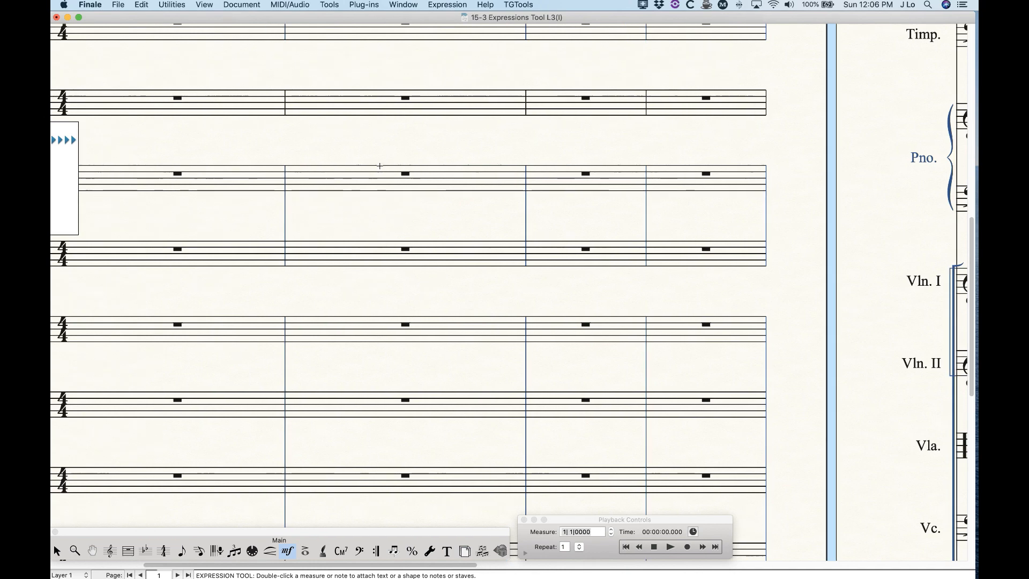
pyautogui.scroll(10, 387, 265)
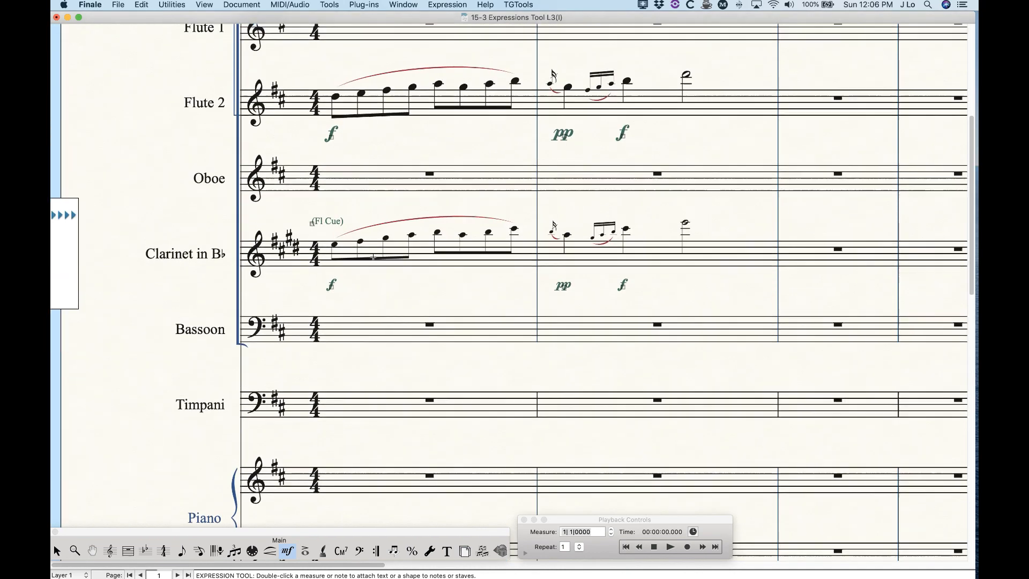
pyautogui.click(332, 289)
pyautogui.hotkey('shift', 'Return')
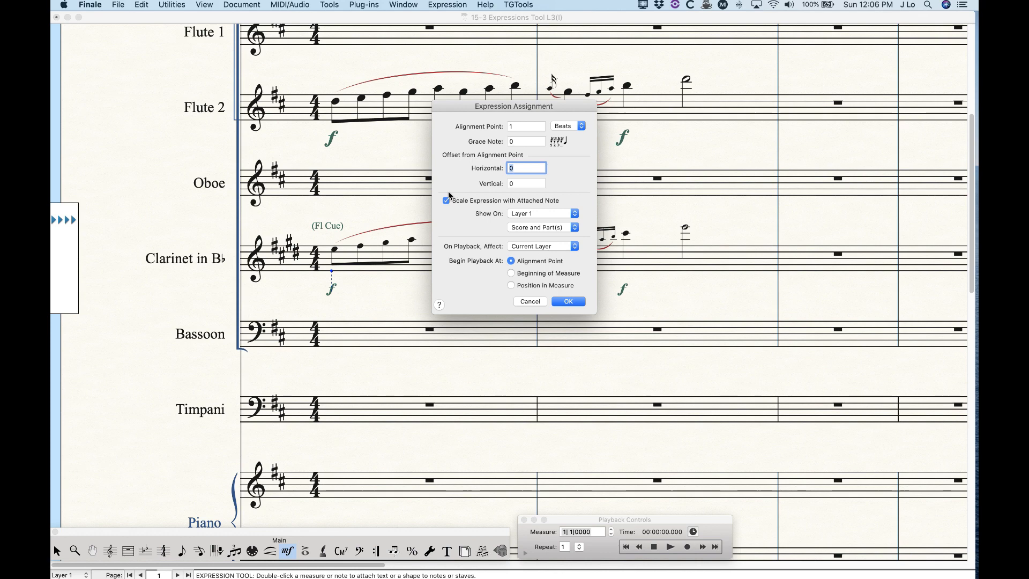
pyautogui.click(525, 303)
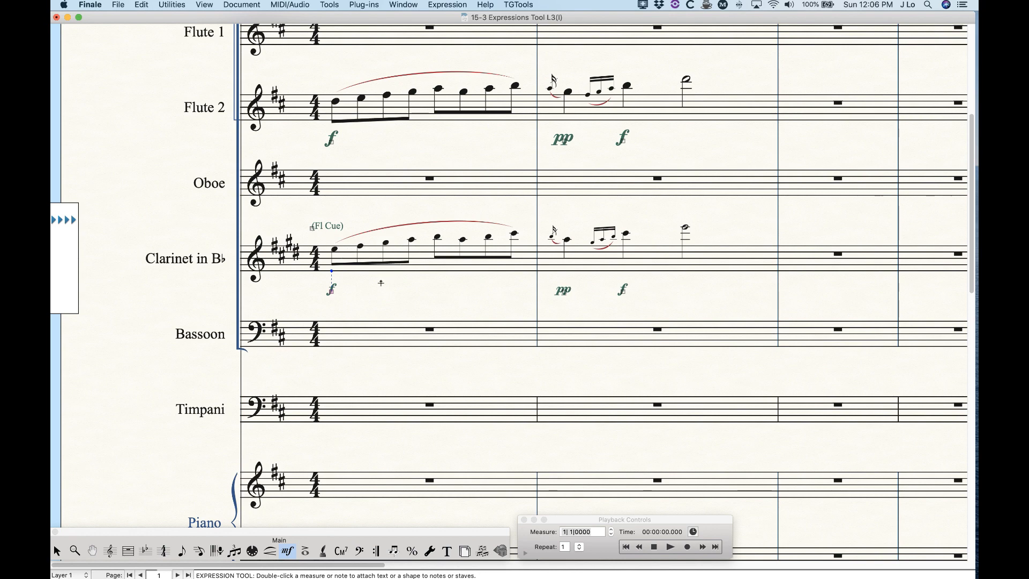
# - Turn off Scale Expression with Attached Note for the clarinet's first-measure forte, and undo that change
pyautogui.click(333, 289)
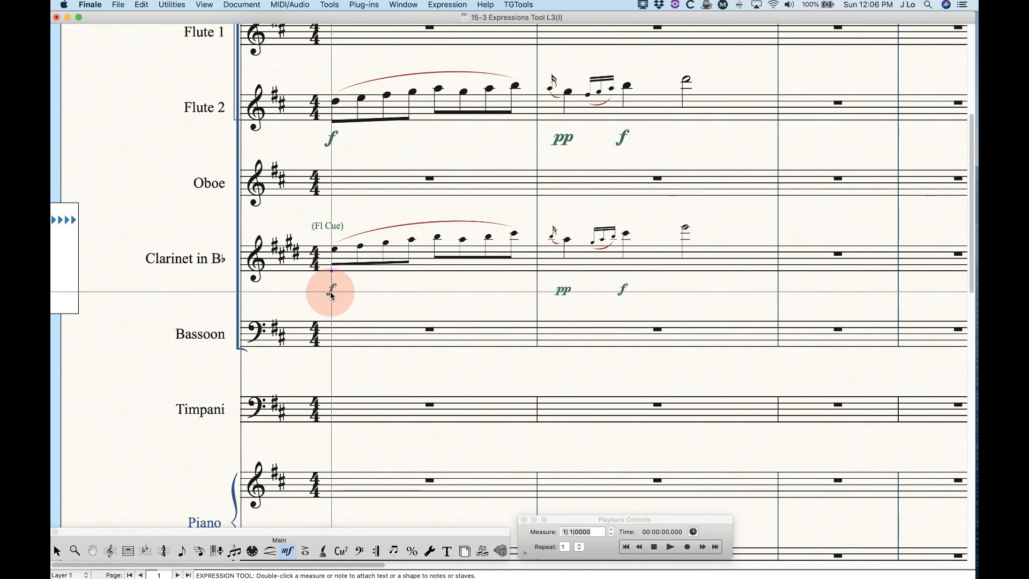
pyautogui.hotkey('shift', 'Return')
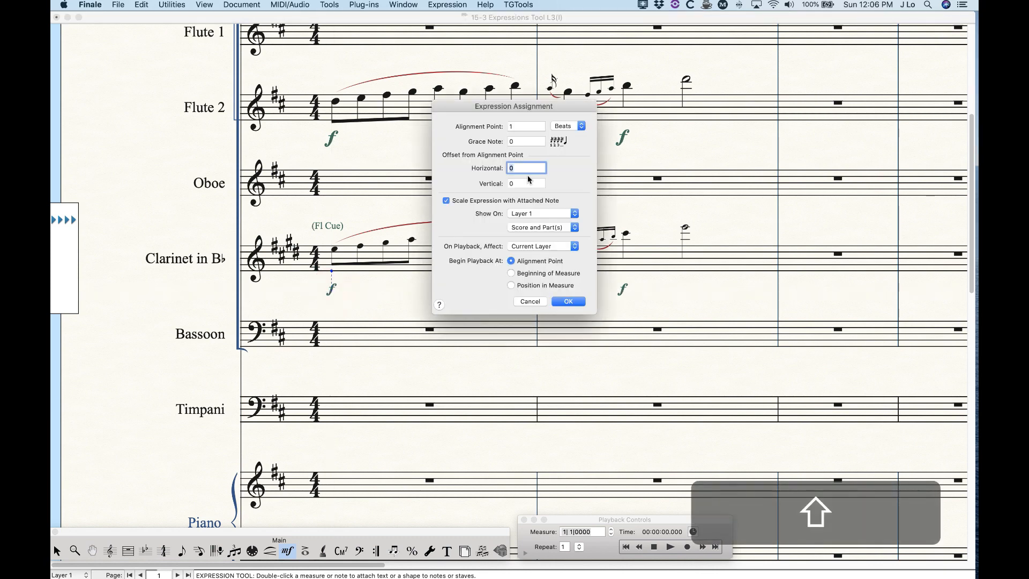
pyautogui.click(446, 202)
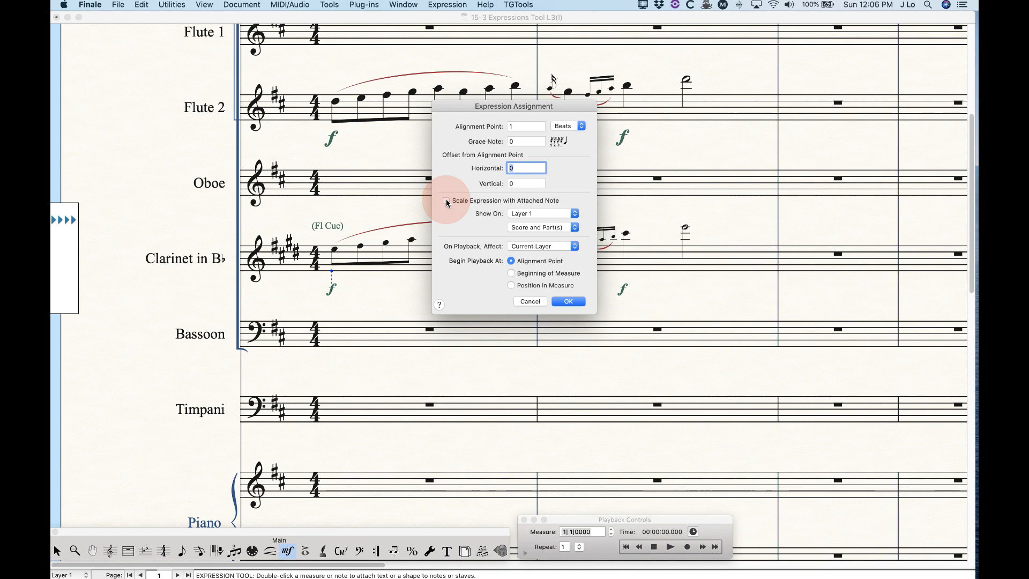
pyautogui.click(568, 301)
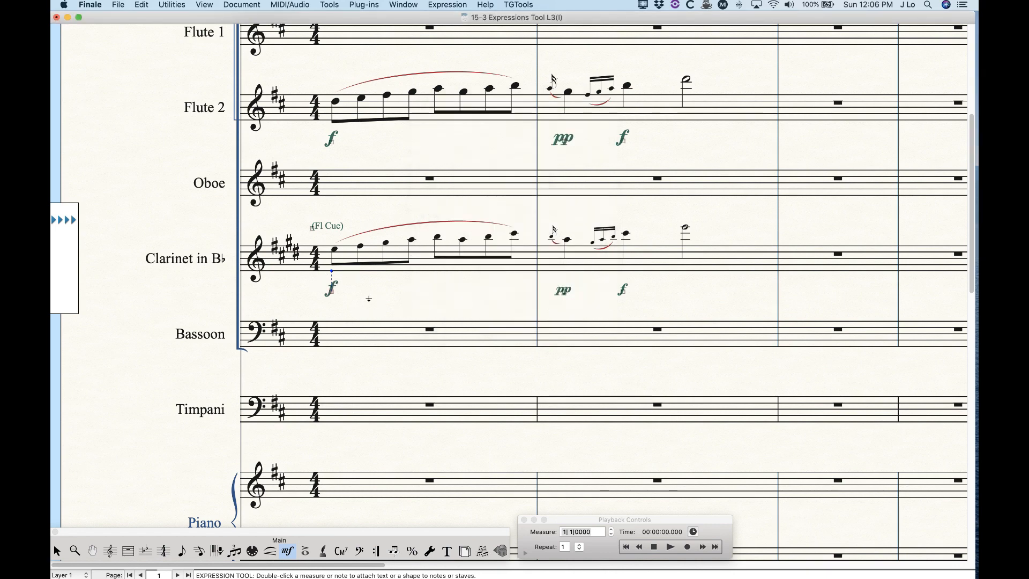
pyautogui.press('super+z')
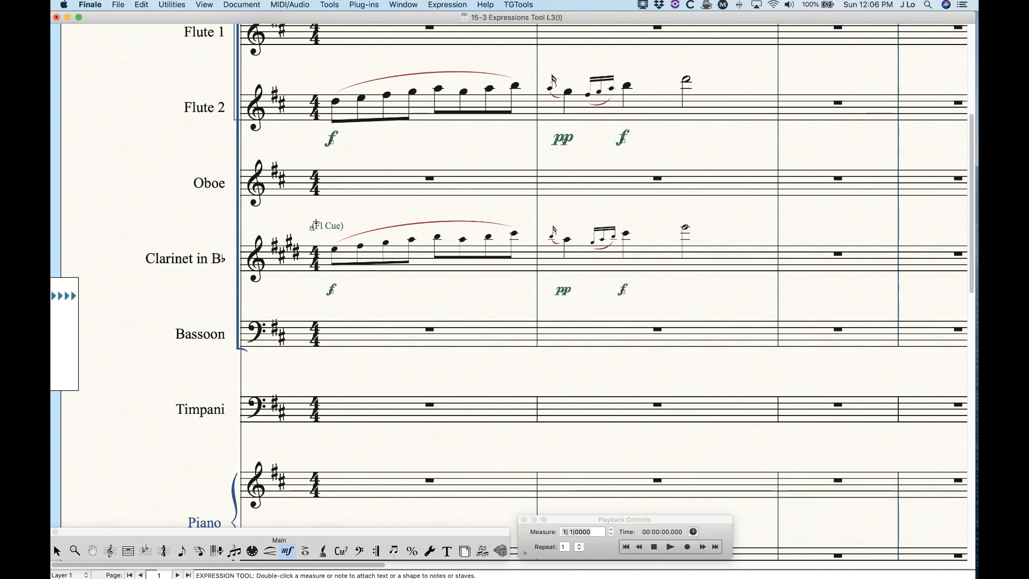
# - Turn off Scale Expression with Attached Note in the expression assignment of the clarinet's "(Fl Cue)" text
pyautogui.click(312, 232)
pyautogui.rightClick(313, 231)
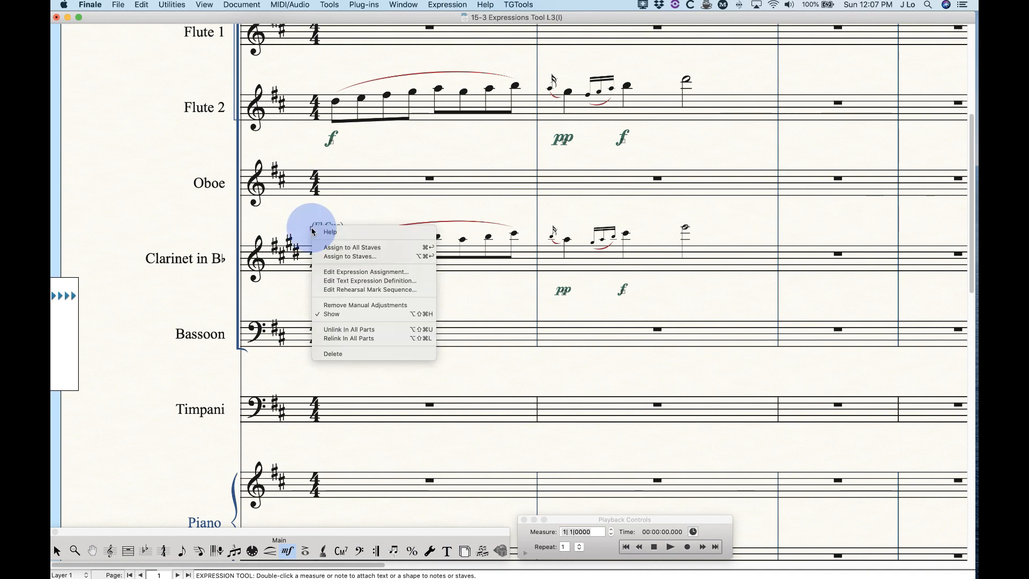
pyautogui.click(360, 272)
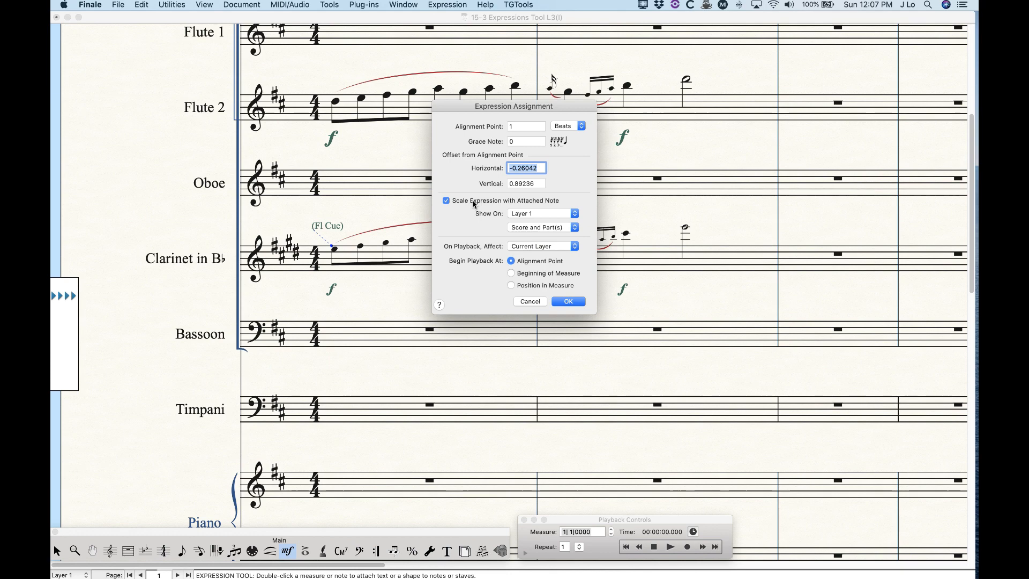
pyautogui.click(446, 199)
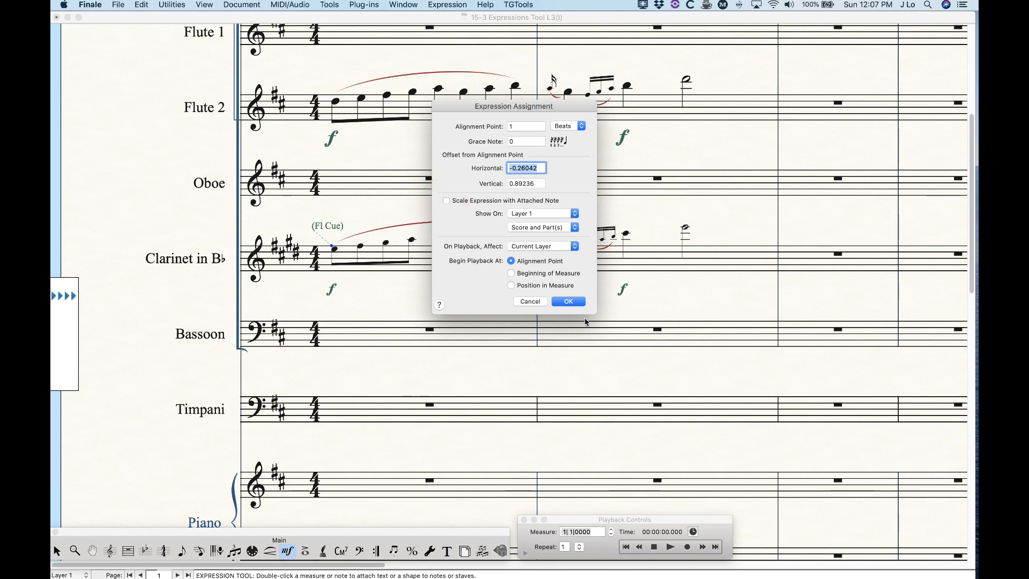
pyautogui.click(568, 302)
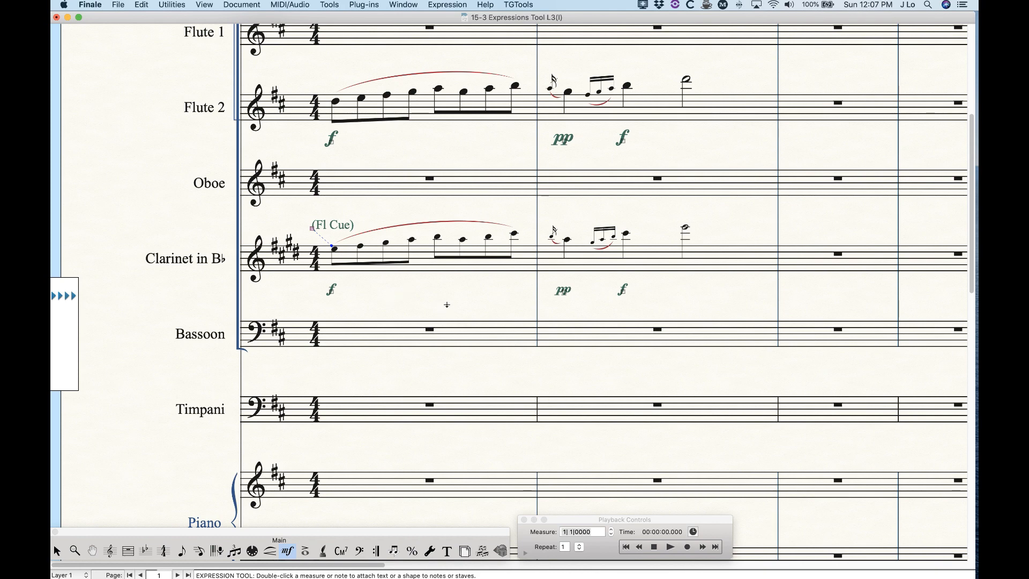
# - Examine the Show On layer choices in the assignment of the forte in the piano's second measure on page 2, leaving them unchanged
pyautogui.hscroll(15, 510, 336)
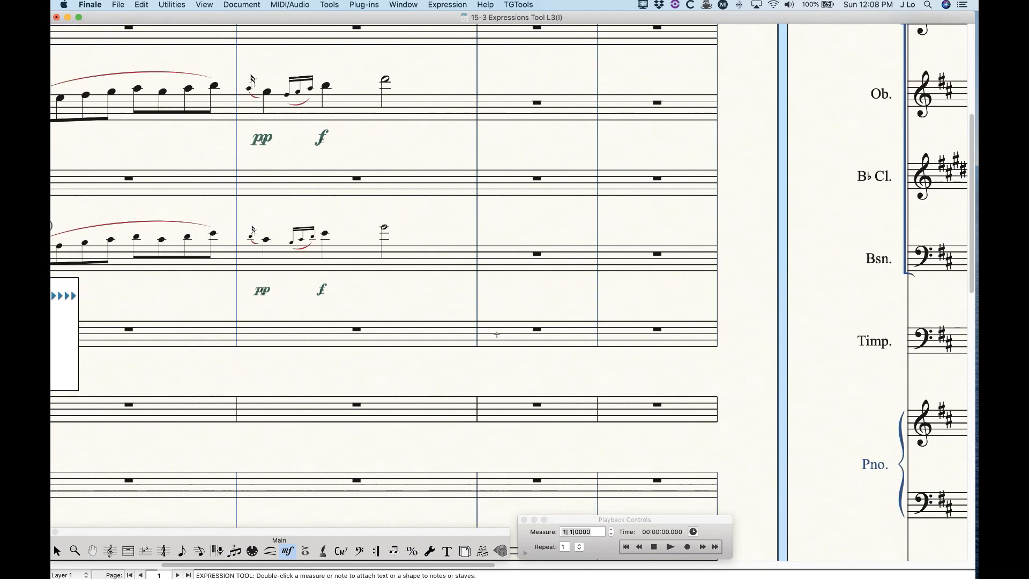
pyautogui.hscroll(10, 498, 334)
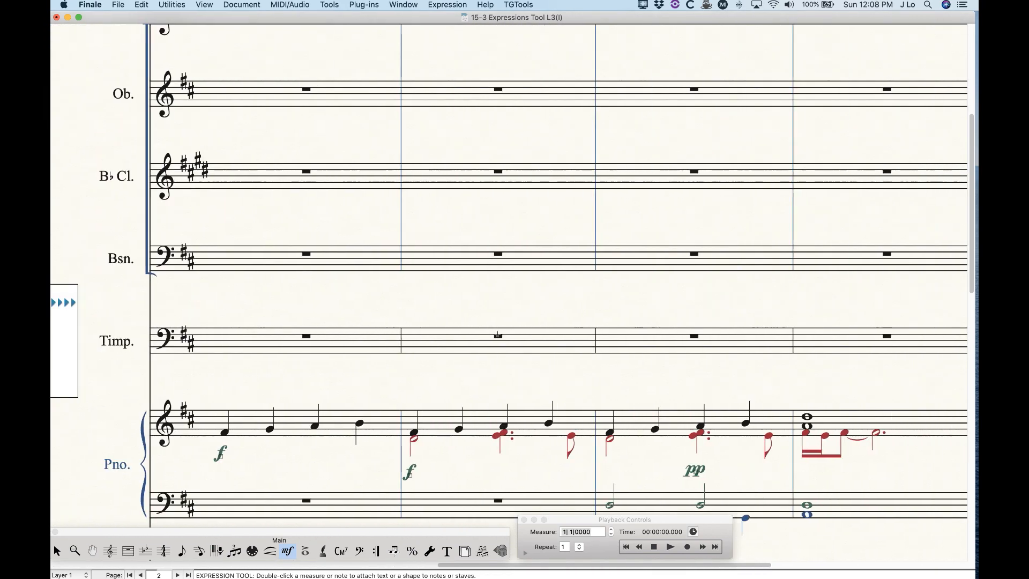
pyautogui.scroll(-5, 497, 334)
pyautogui.hscroll(2, 497, 334)
pyautogui.click(391, 327)
pyautogui.hotkey('shift', 'Return')
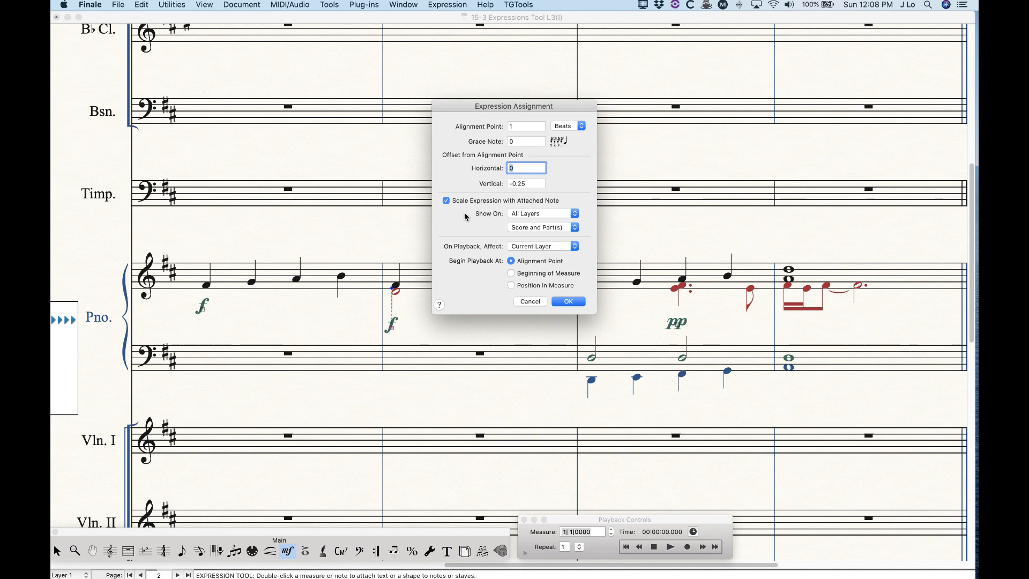
pyautogui.click(527, 215)
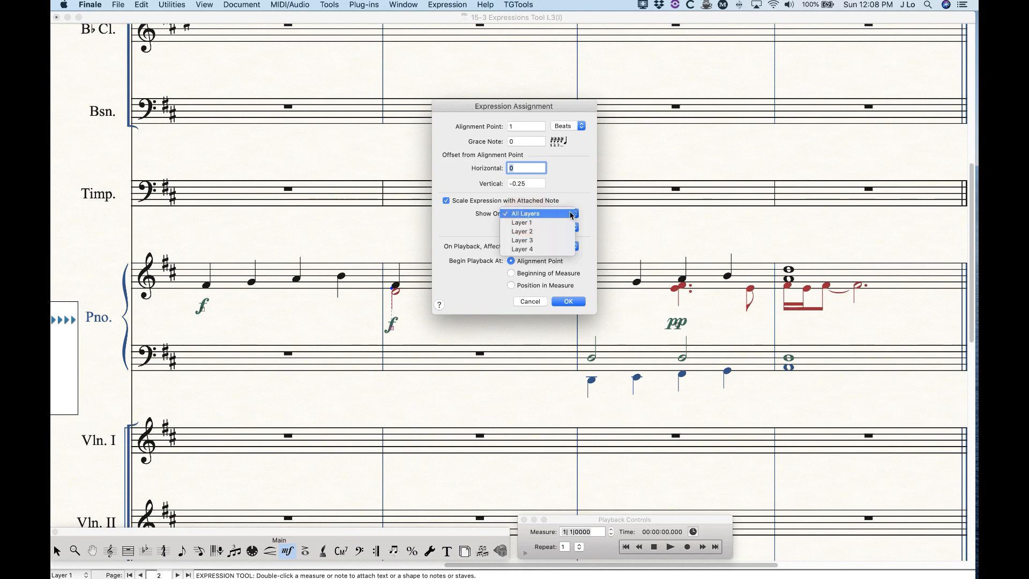
pyautogui.click(466, 218)
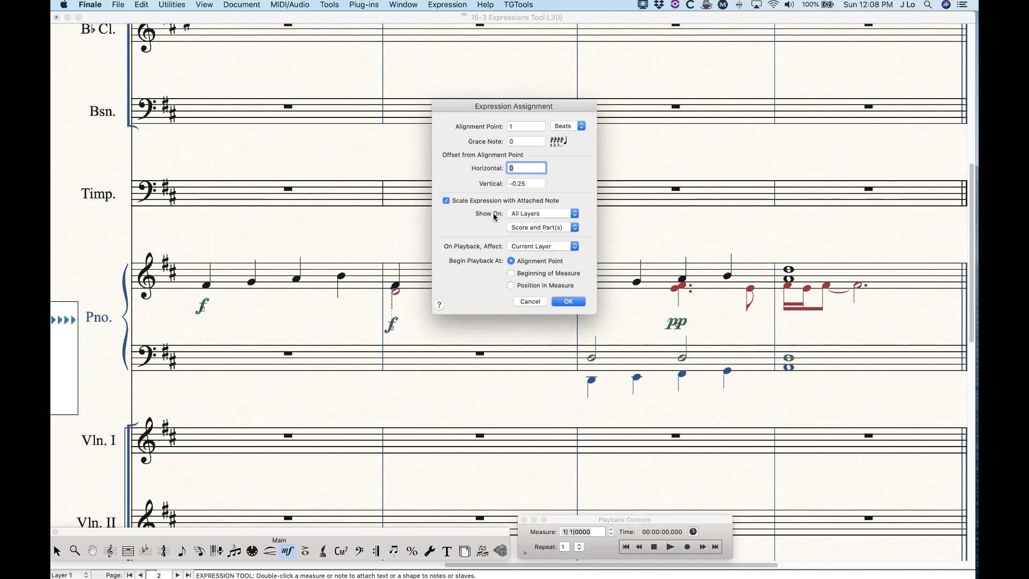
pyautogui.click(539, 215)
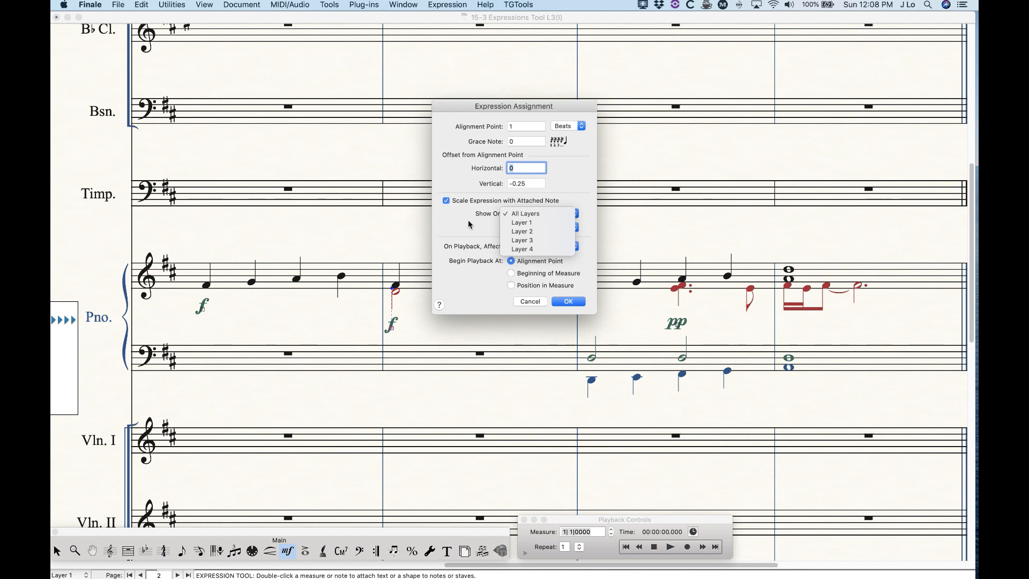
pyautogui.click(529, 216)
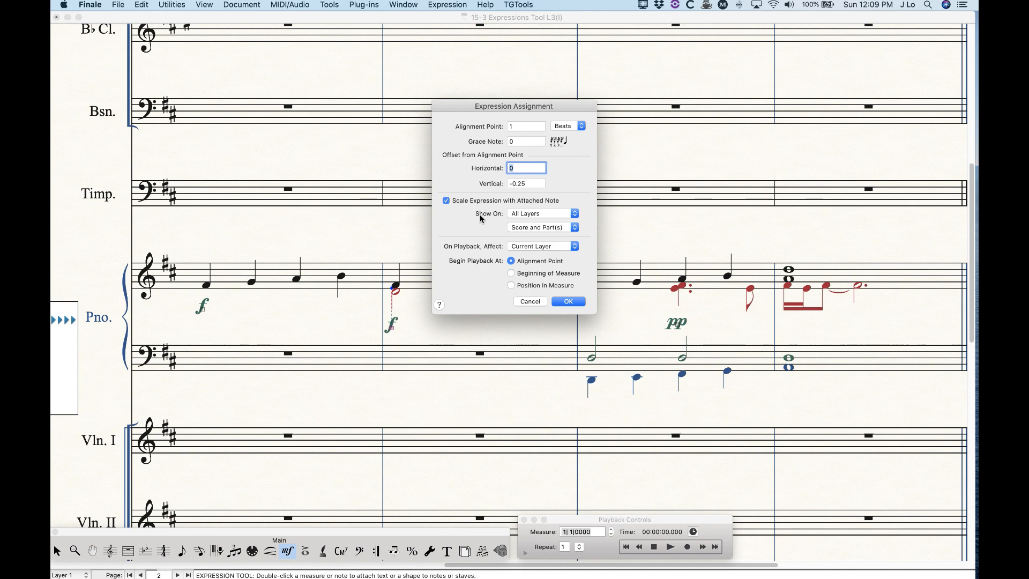
pyautogui.click(528, 301)
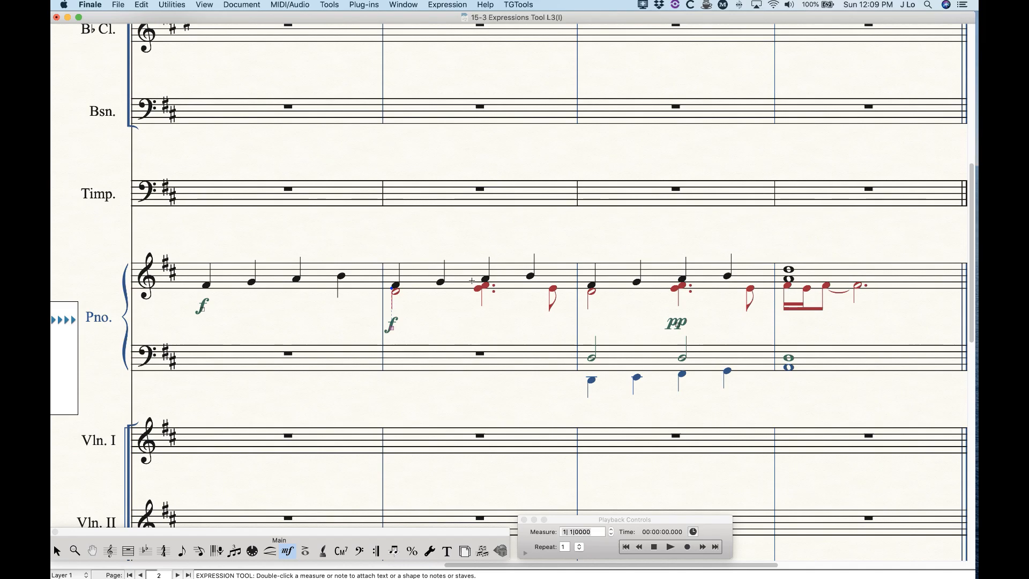
# - Review the forte's positioning settings in the Expression Designer, especially the Additional Entry Offset, without assigning a new expression
pyautogui.doubleClick(395, 324)
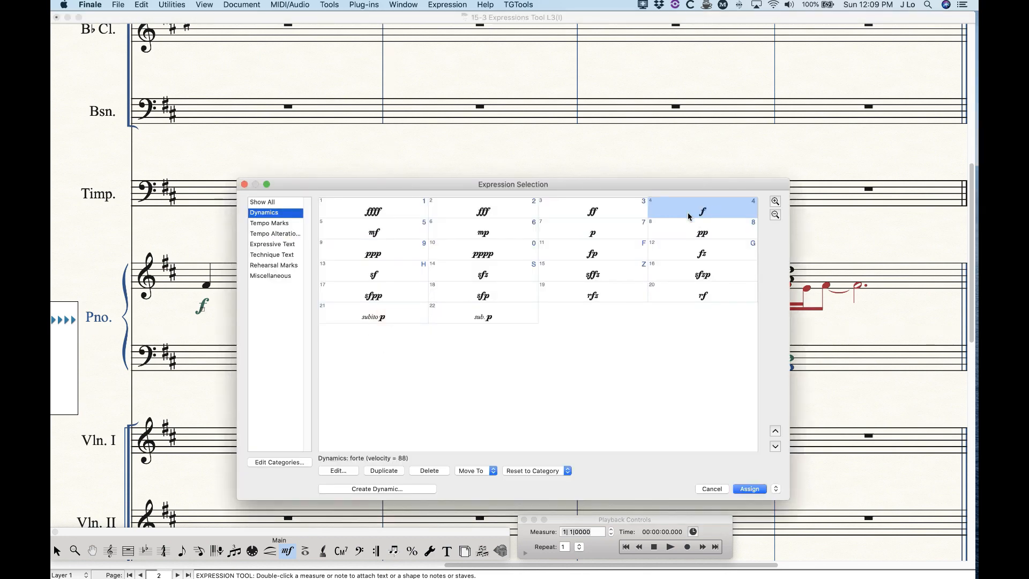
pyautogui.click(344, 471)
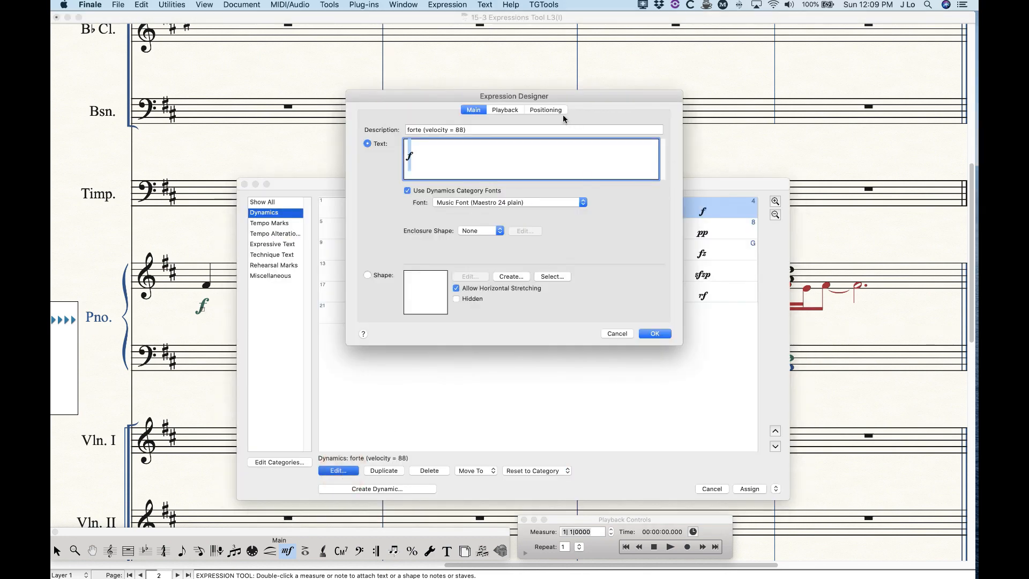
pyautogui.click(545, 110)
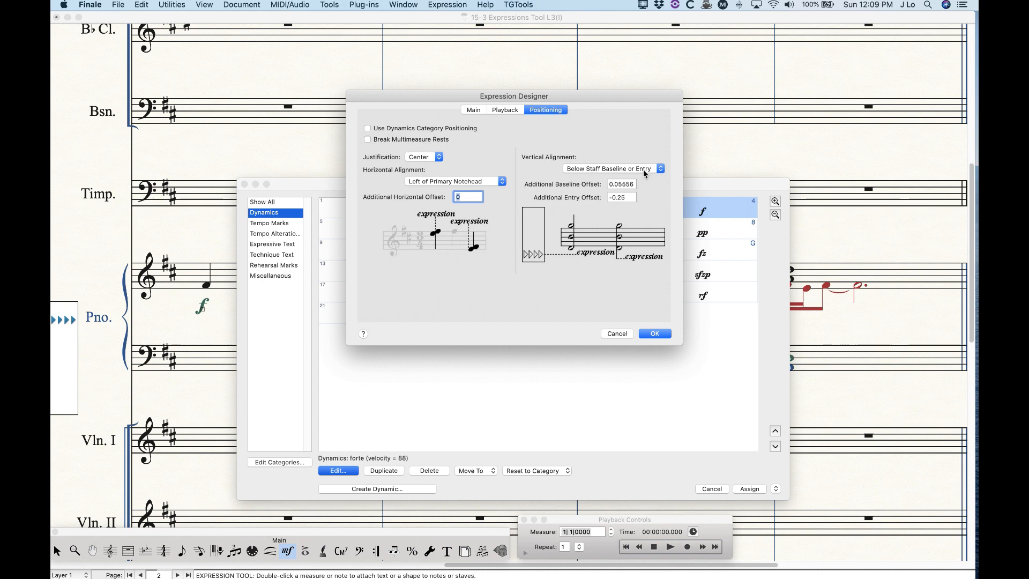
pyautogui.click(628, 197)
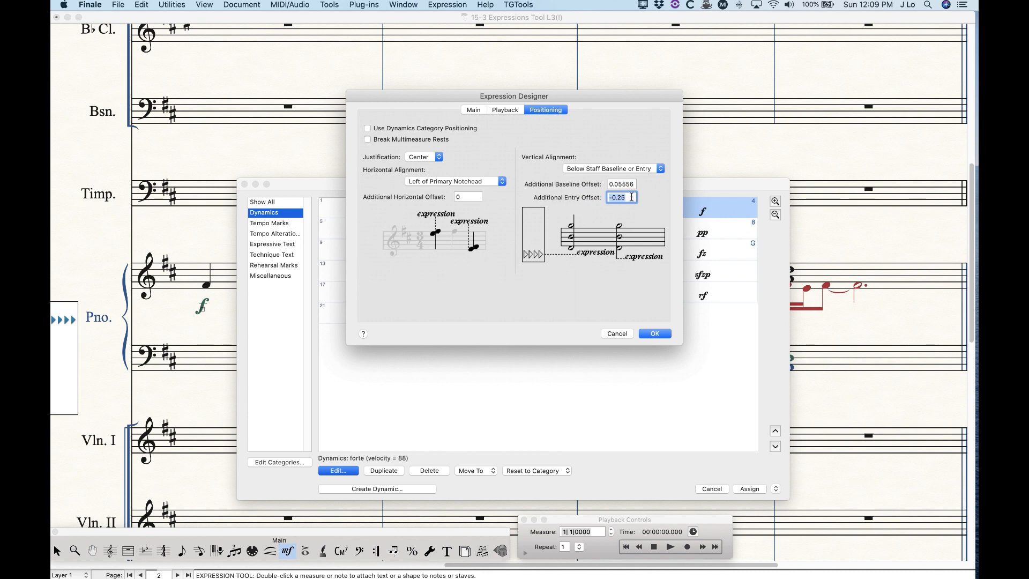
pyautogui.click(632, 197)
pyautogui.click(645, 332)
pyautogui.click(717, 488)
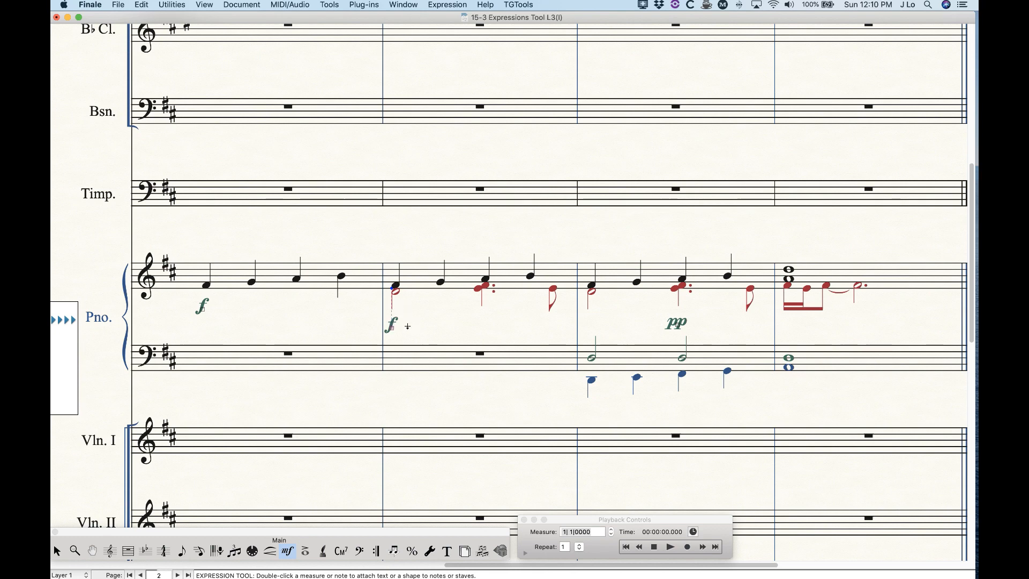
# - Set the forte in the piano's second measure to show on Layer 2 in its expression assignment
pyautogui.hotkey('shift', 'Return')
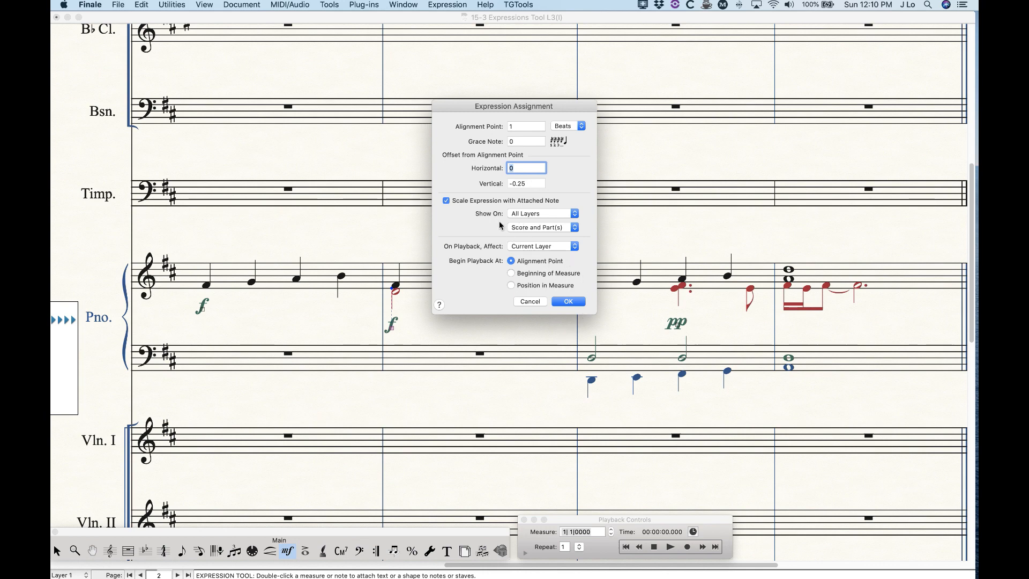
pyautogui.click(540, 215)
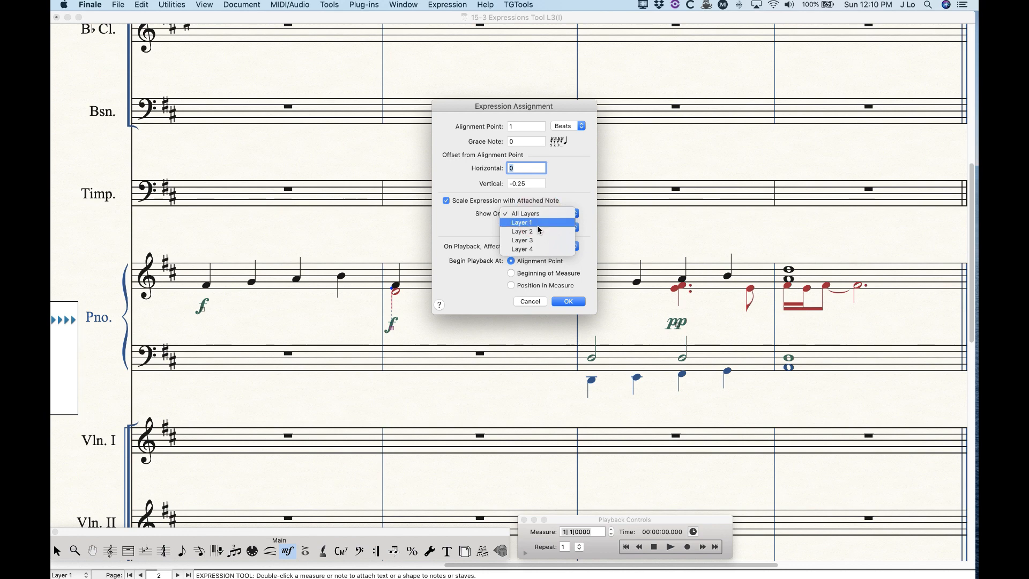
pyautogui.click(538, 235)
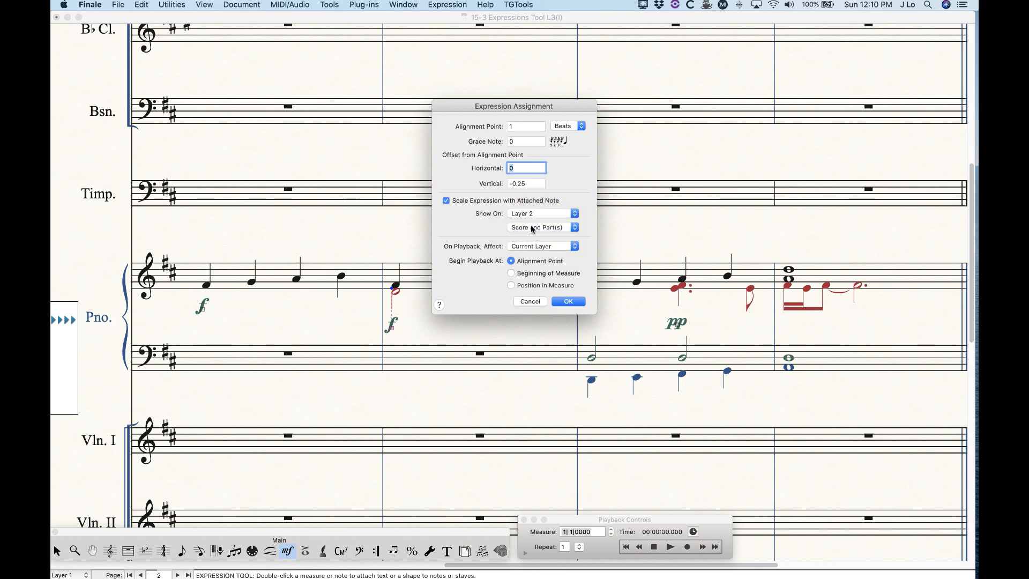
pyautogui.click(569, 303)
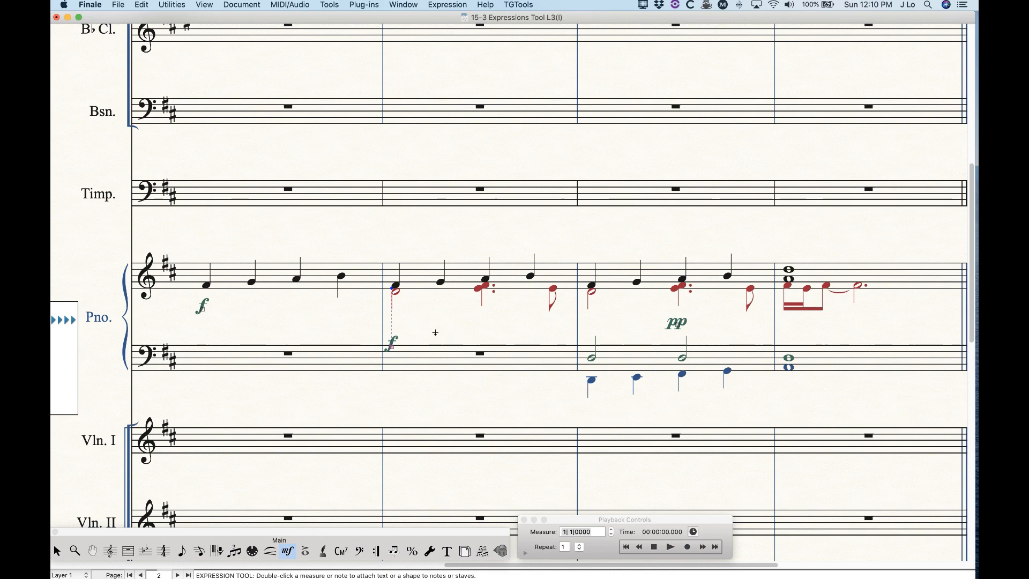
# - Remove the manual adjustments from the forte in the piano's second measure and check the offsets in its expression assignment
pyautogui.rightClick(392, 349)
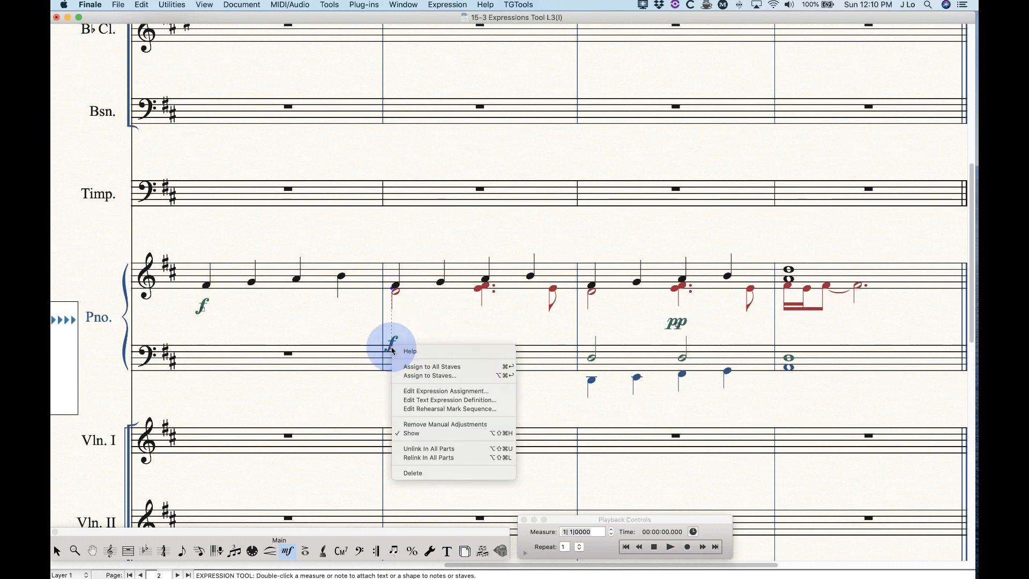
pyautogui.click(449, 423)
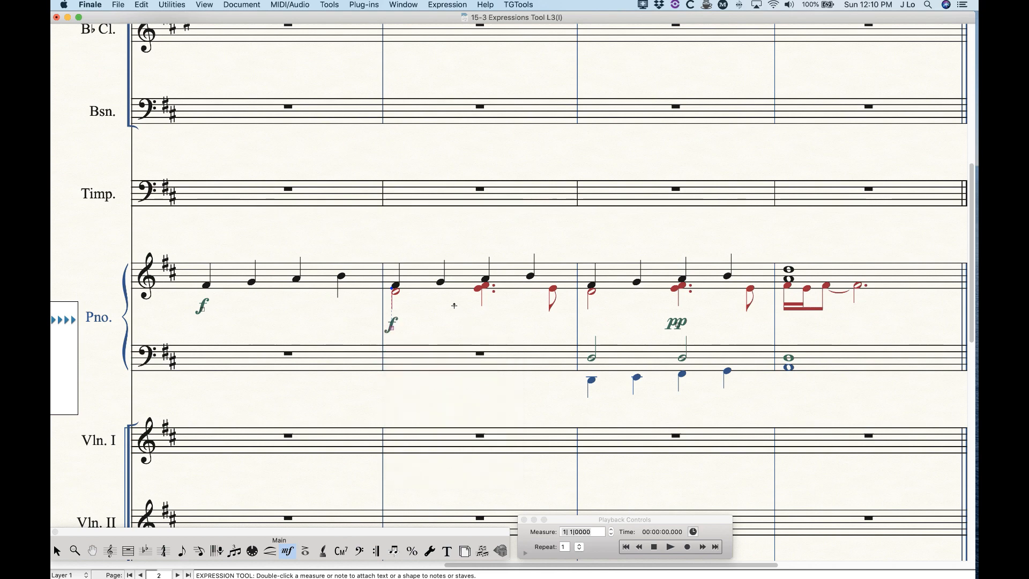
pyautogui.hotkey('shift', 'Return')
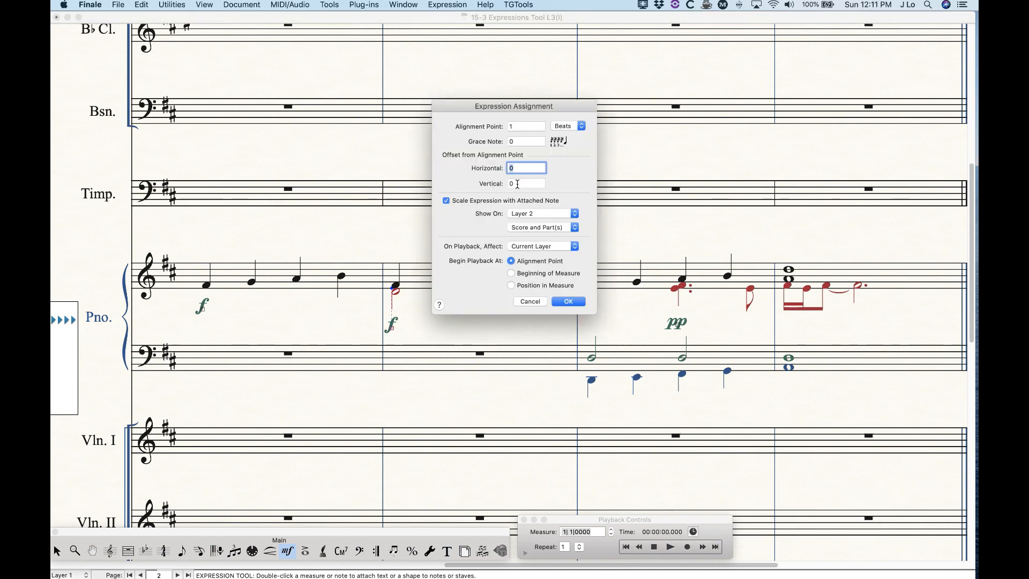
pyautogui.click(528, 301)
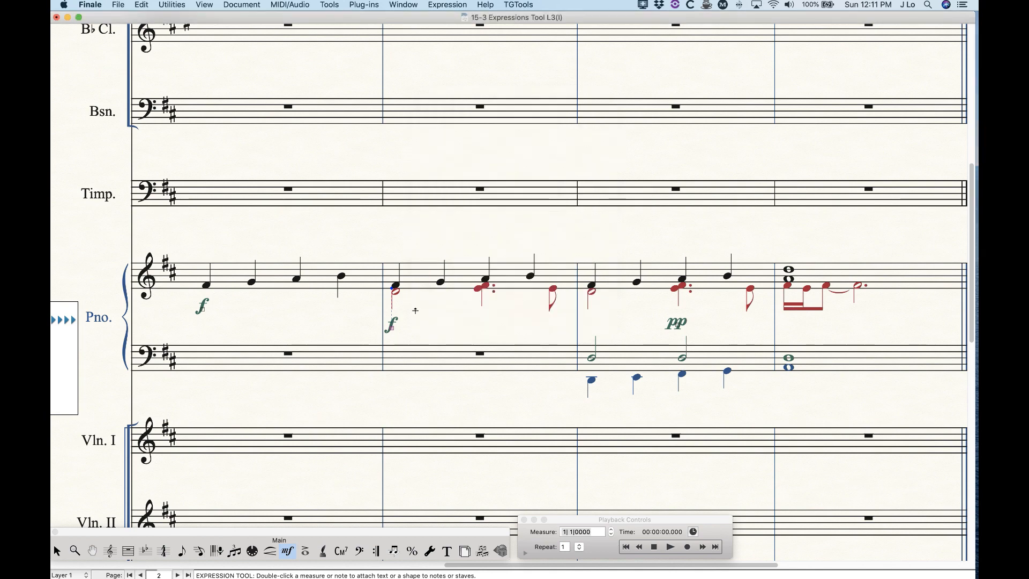
# - Inspect the Additional Entry Offset in the forte's positioning definition without assigning an expression
pyautogui.doubleClick(392, 328)
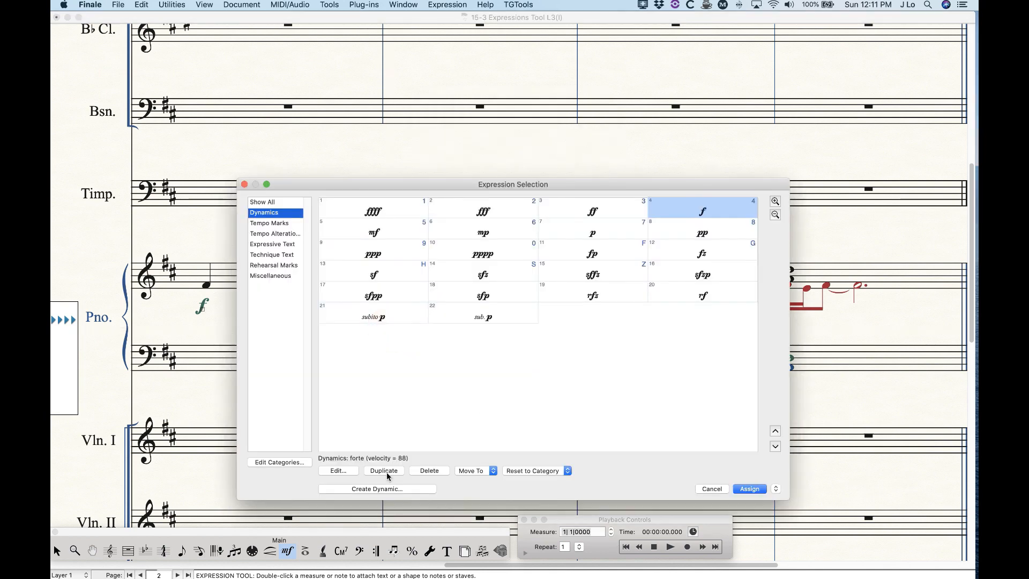
pyautogui.click(348, 471)
pyautogui.click(539, 110)
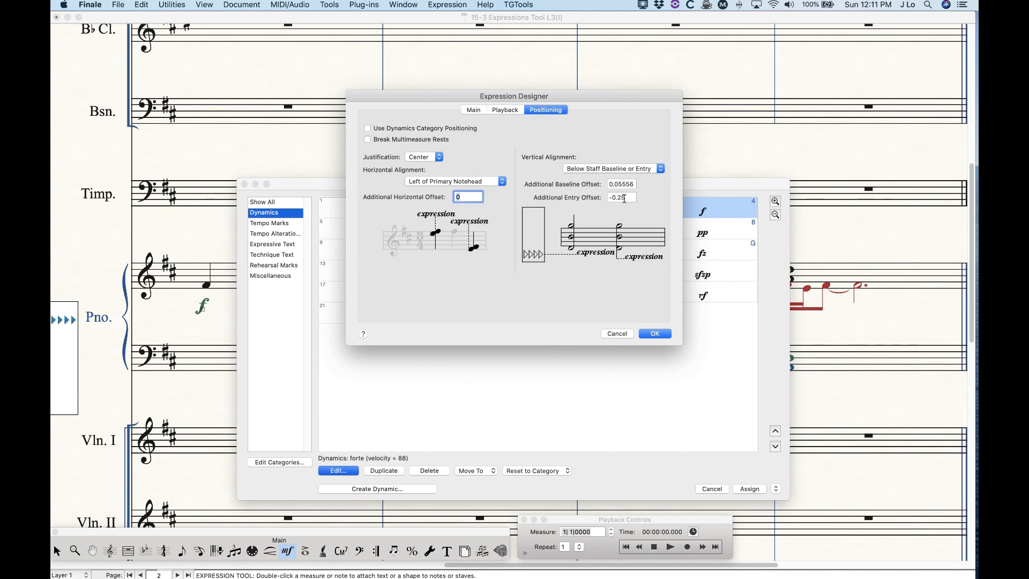
pyautogui.click(655, 333)
pyautogui.click(712, 489)
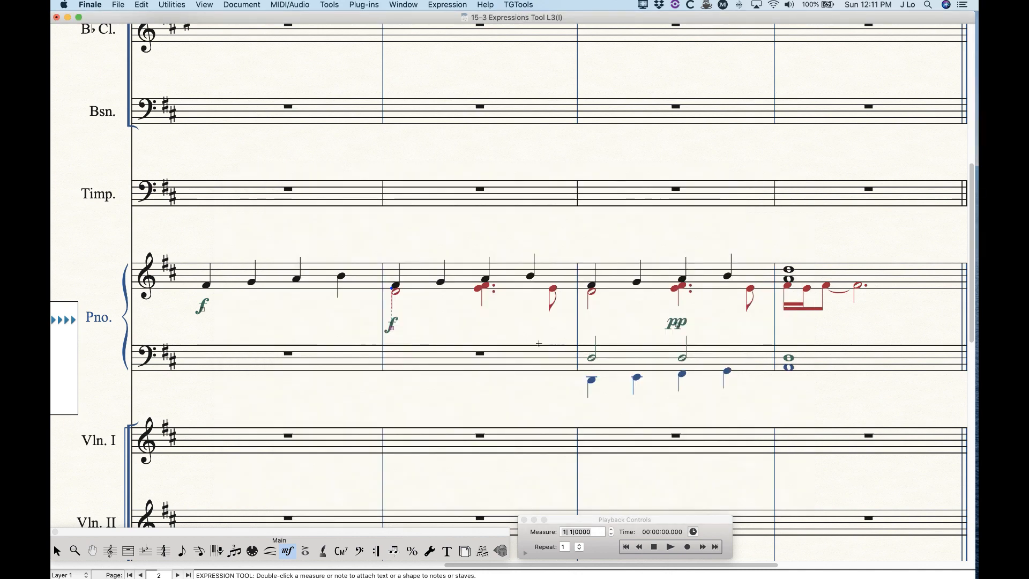
# - Delete the forte in the piano's second measure and enter a new forte on the treble staff's first beat
pyautogui.press('BackSpace')
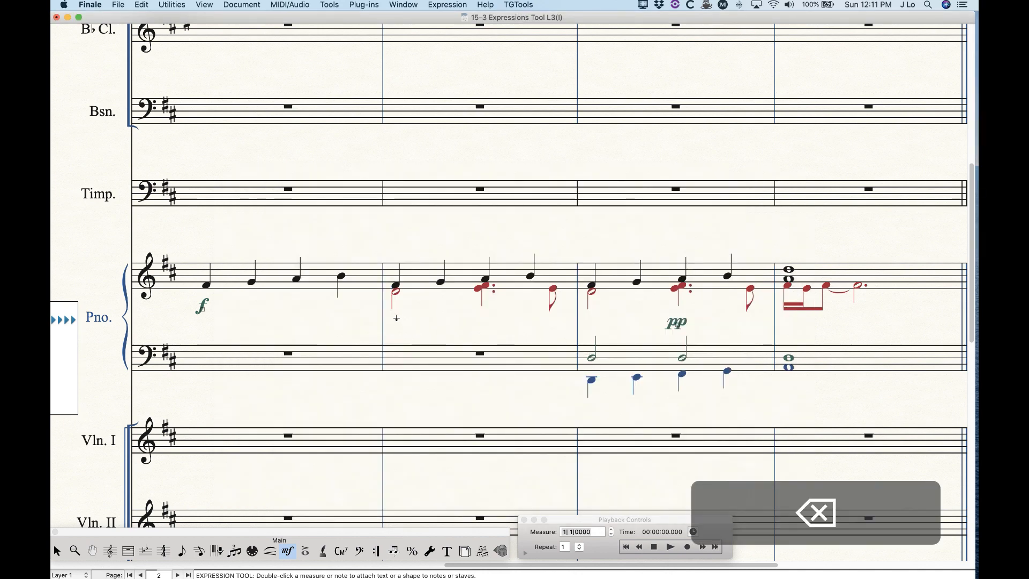
pyautogui.press('4')
pyautogui.click(392, 321)
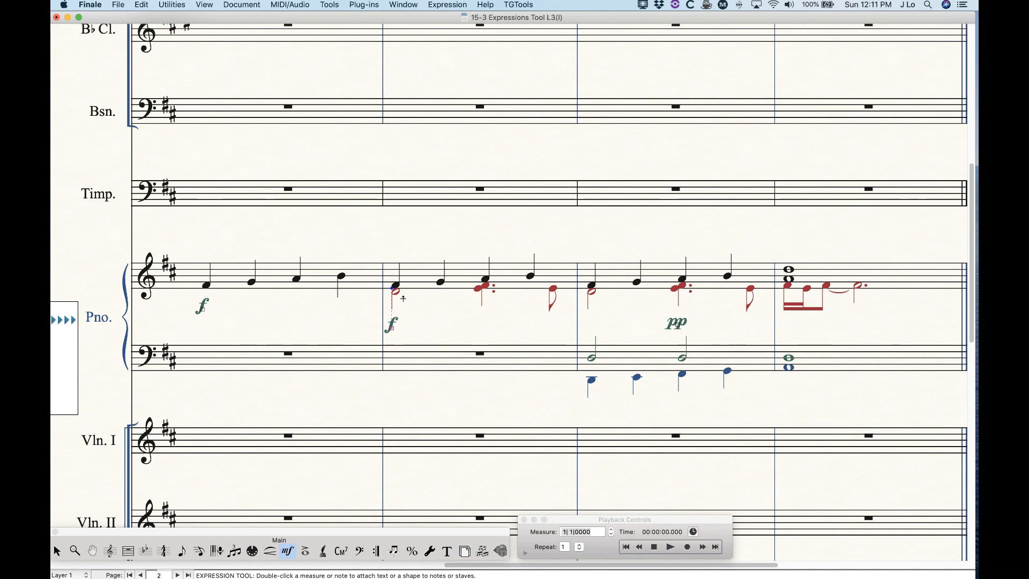
# - Check the vertical offset and Show On layer in the newly entered forte's expression assignment
pyautogui.keyDown('shift'); pyautogui.doubleClick(392, 328); pyautogui.keyUp('shift')
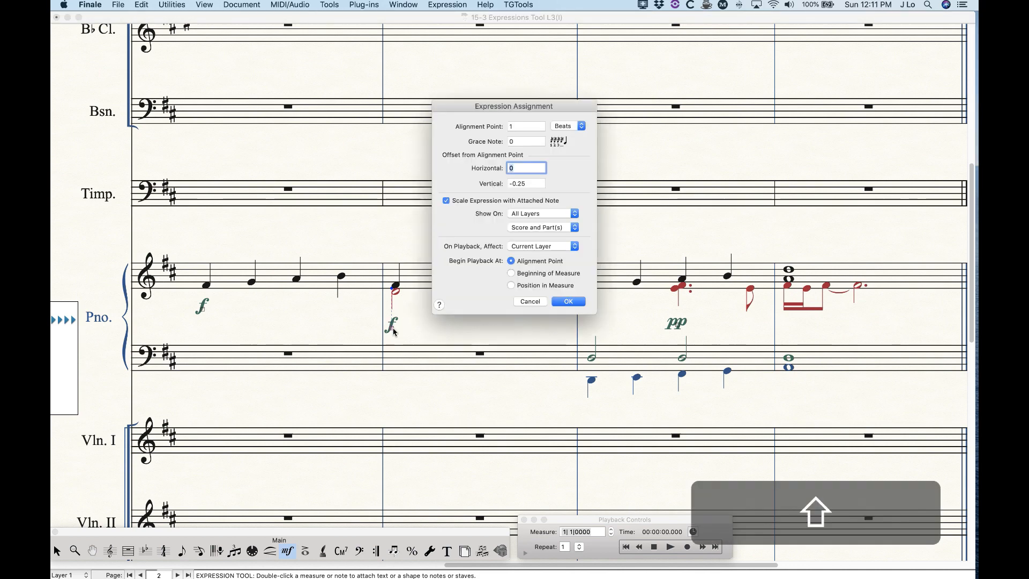
pyautogui.click(530, 302)
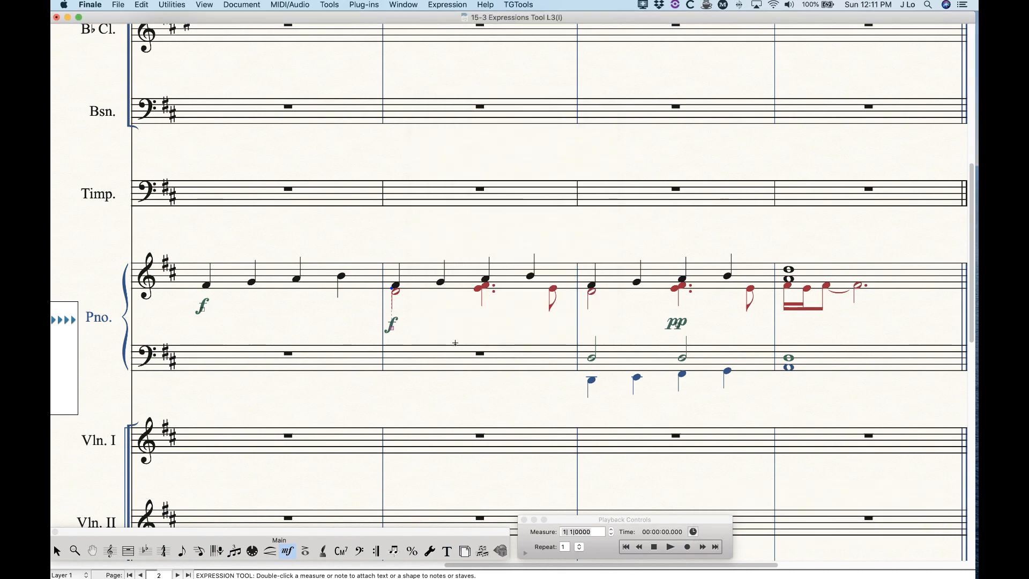
pyautogui.keyDown('shift'); pyautogui.doubleClick(393, 326); pyautogui.keyUp('shift')
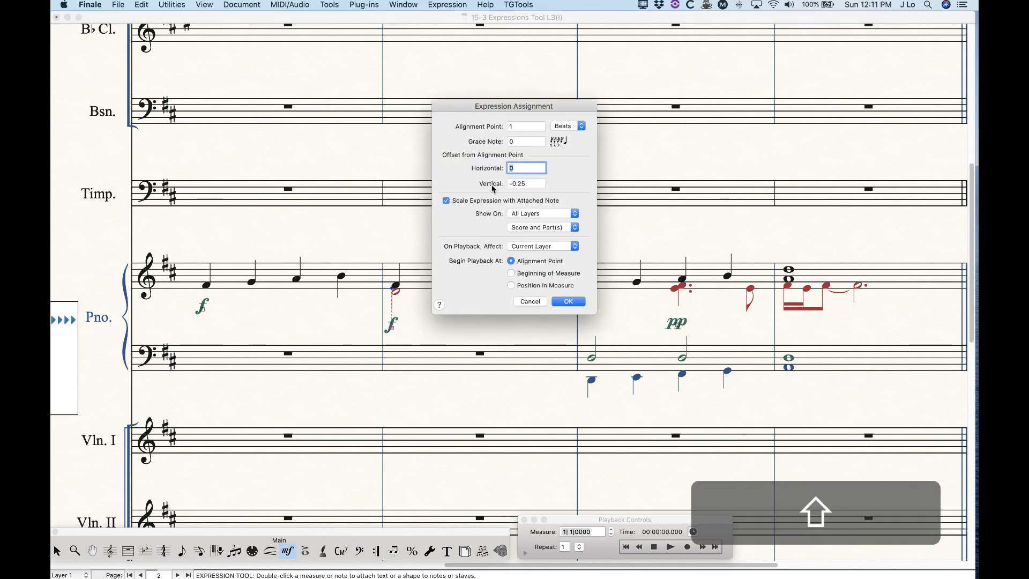
pyautogui.click(562, 301)
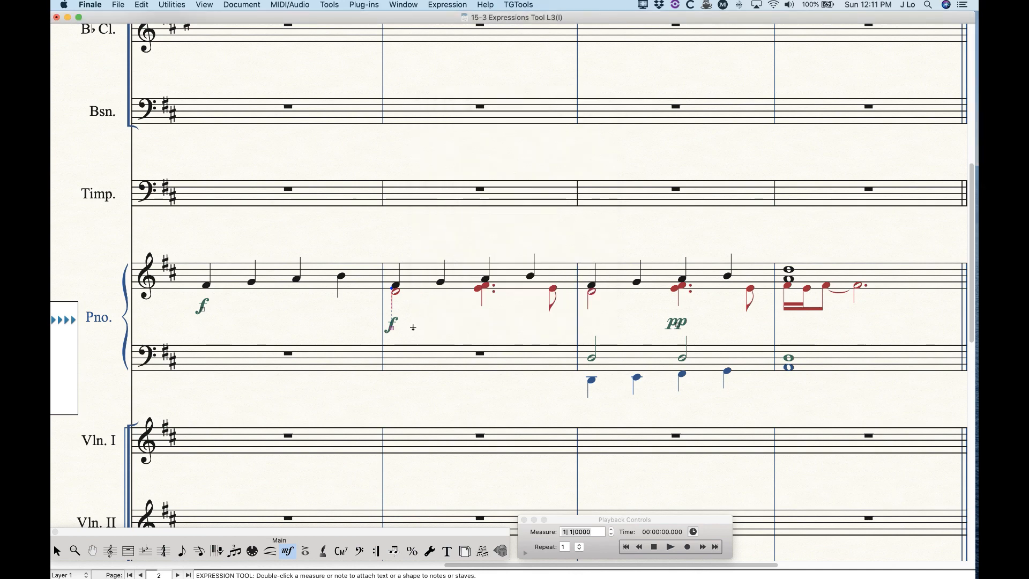
# - Try removing the manual adjustments from the second measure's forte while it shows on All Layers, and undo it
pyautogui.rightClick(393, 326)
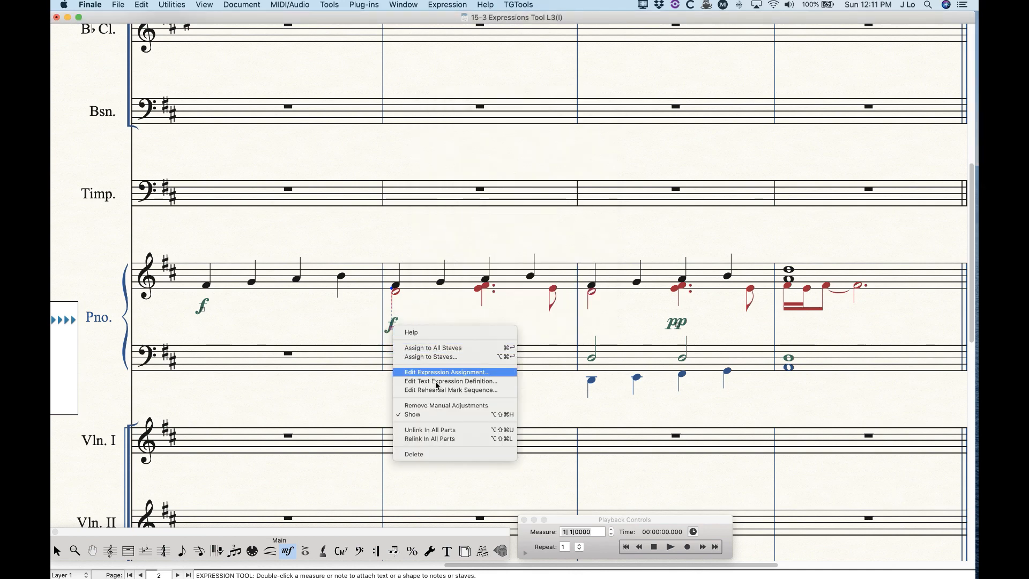
pyautogui.click(445, 406)
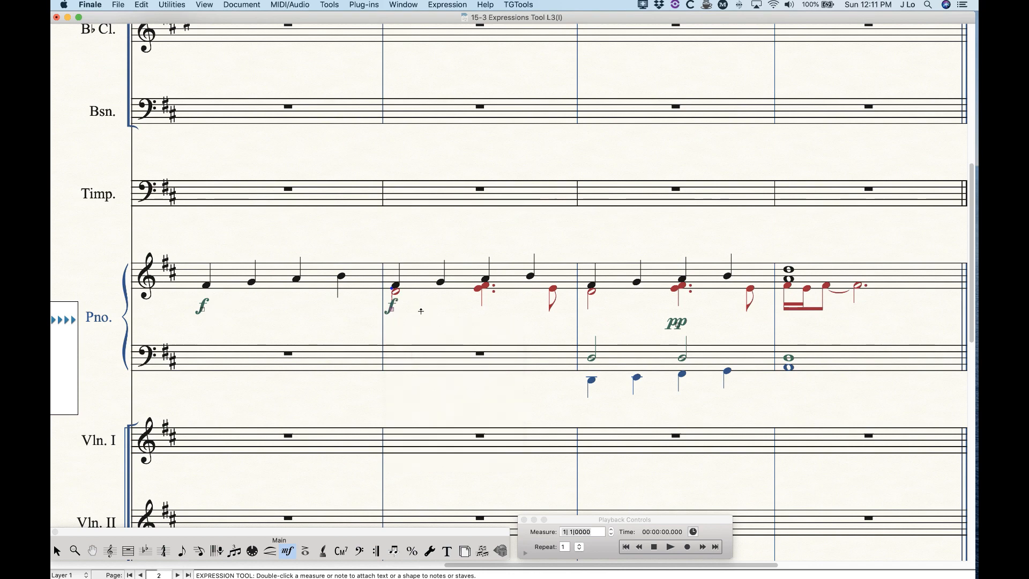
pyautogui.press('super+z')
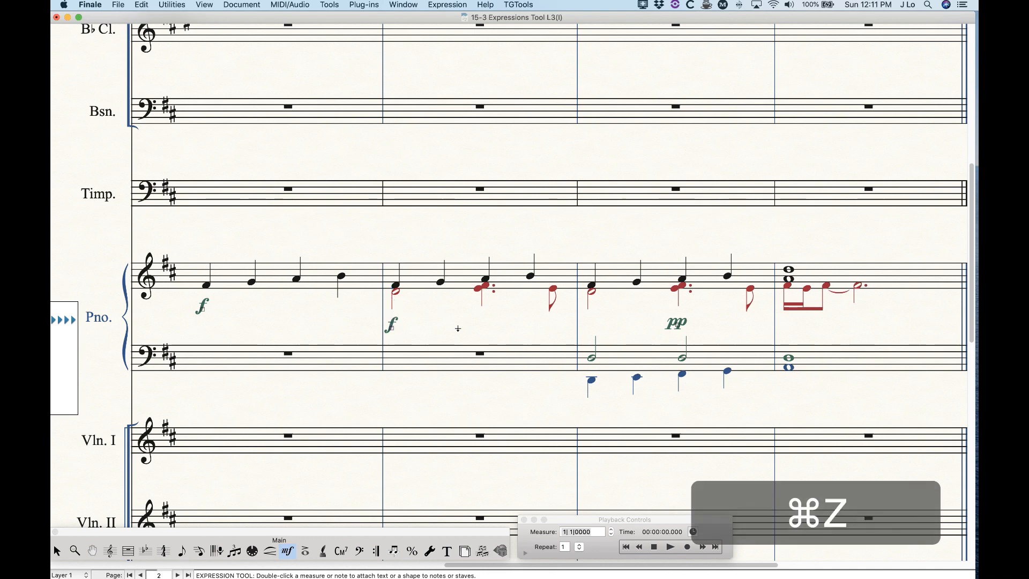
# - Set the piano's second-measure forte to show on Layer 1 and remove its manual adjustments
pyautogui.rightClick(391, 331)
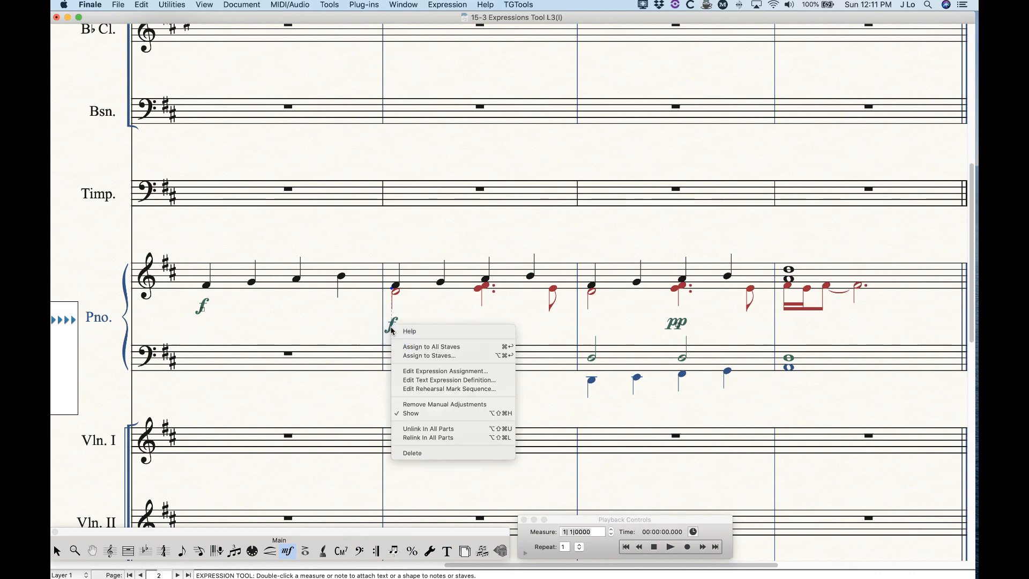
pyautogui.click(417, 373)
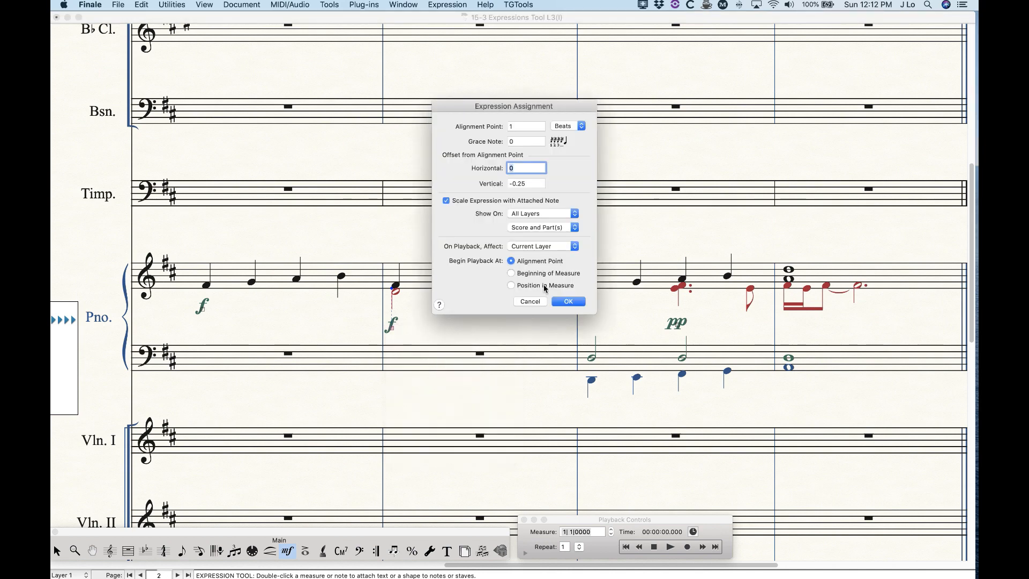
pyautogui.click(538, 215)
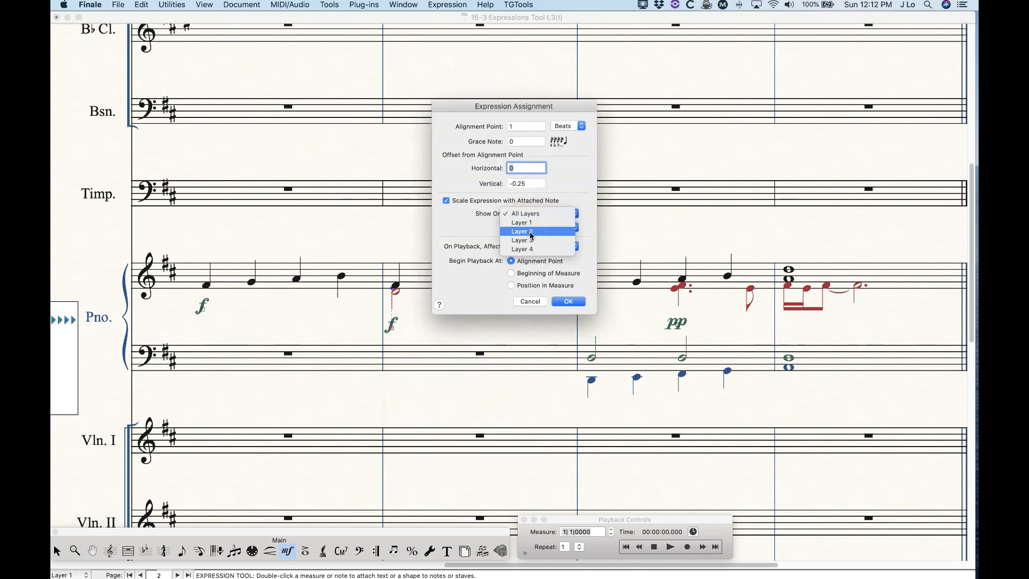
pyautogui.click(525, 223)
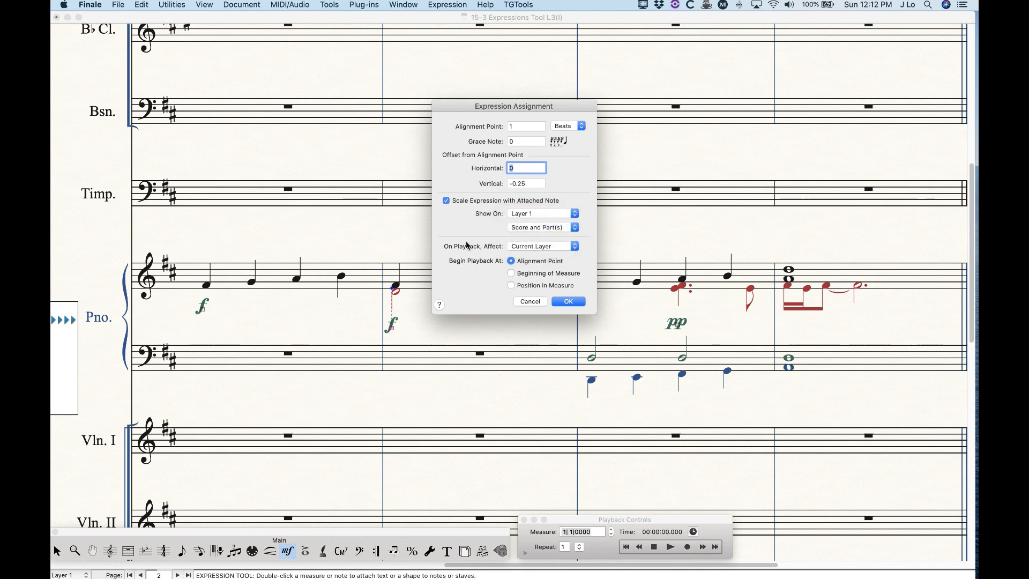
pyautogui.click(568, 302)
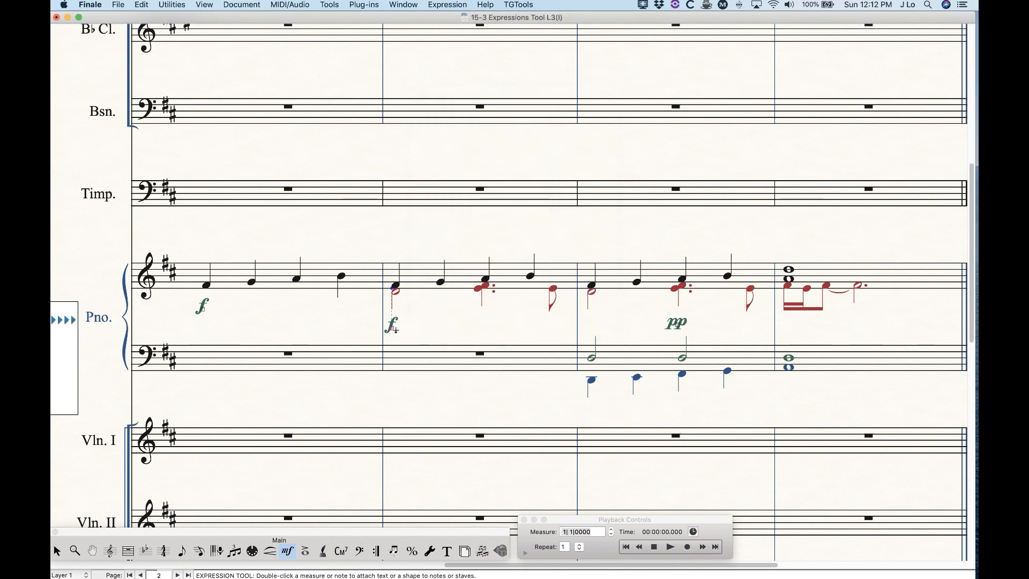
pyautogui.rightClick(395, 328)
pyautogui.press('Return')
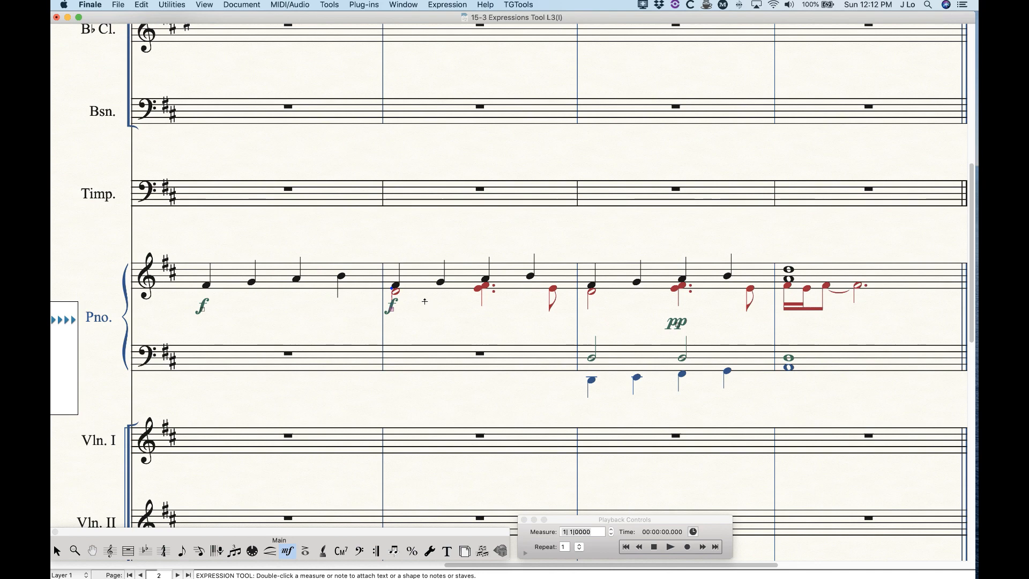
# - Try the Hide Layer 2 staff style on all four measures of the piano's treble staff, and undo it
pyautogui.click(109, 551)
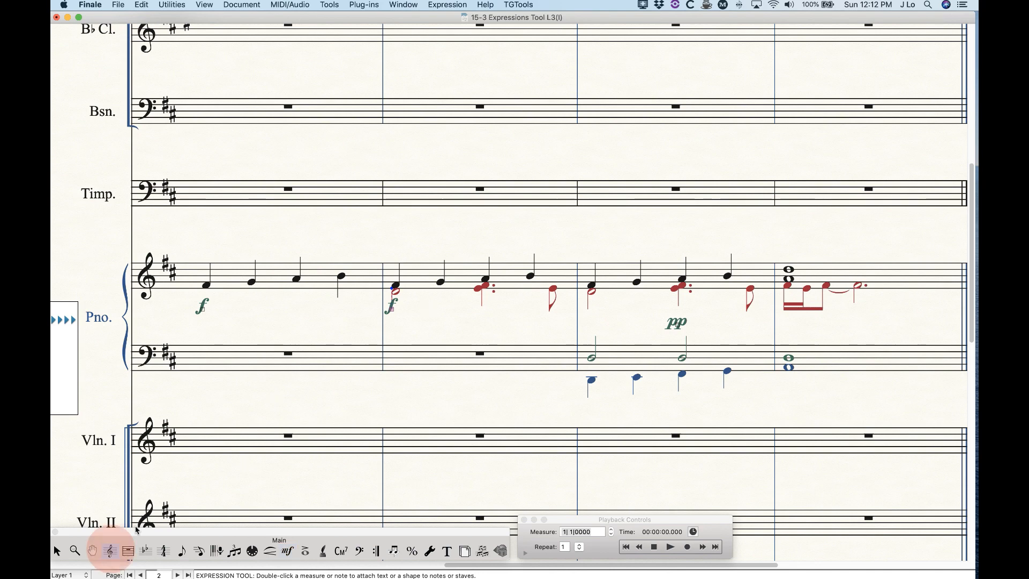
pyautogui.click(308, 281)
pyautogui.keyDown('shift'); pyautogui.click(869, 279); pyautogui.keyUp('shift')
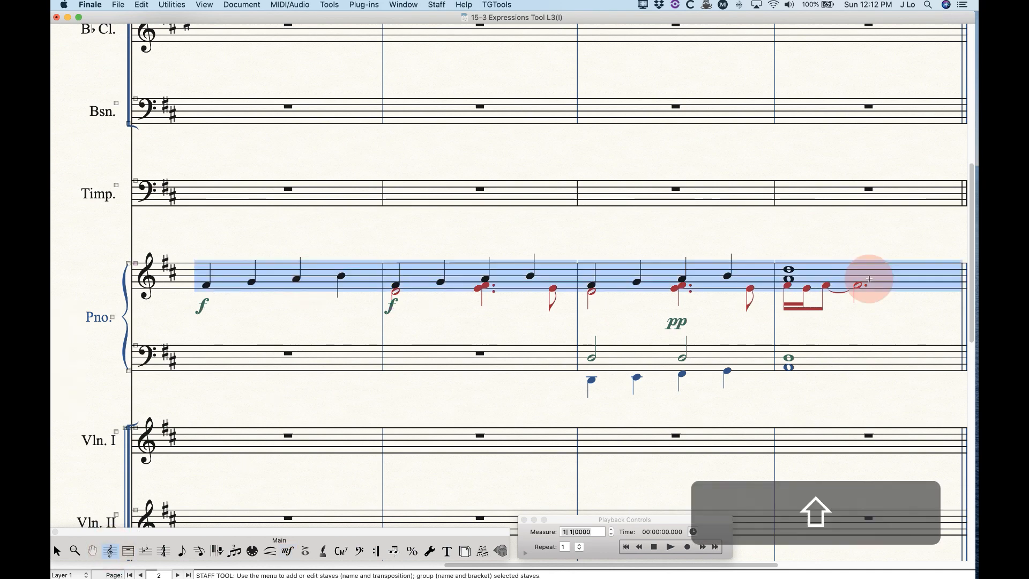
pyautogui.rightClick(322, 279)
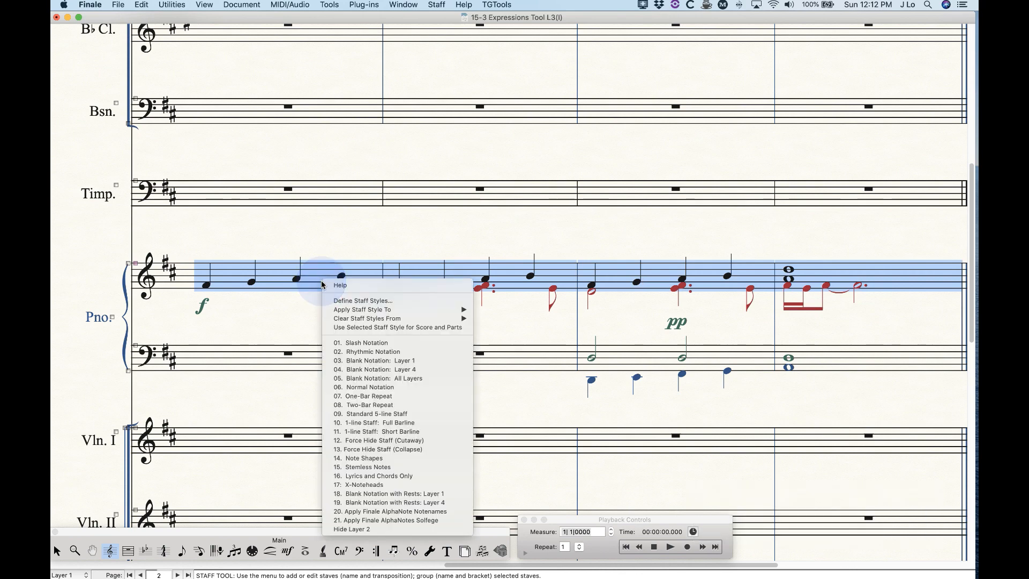
pyautogui.click(380, 235)
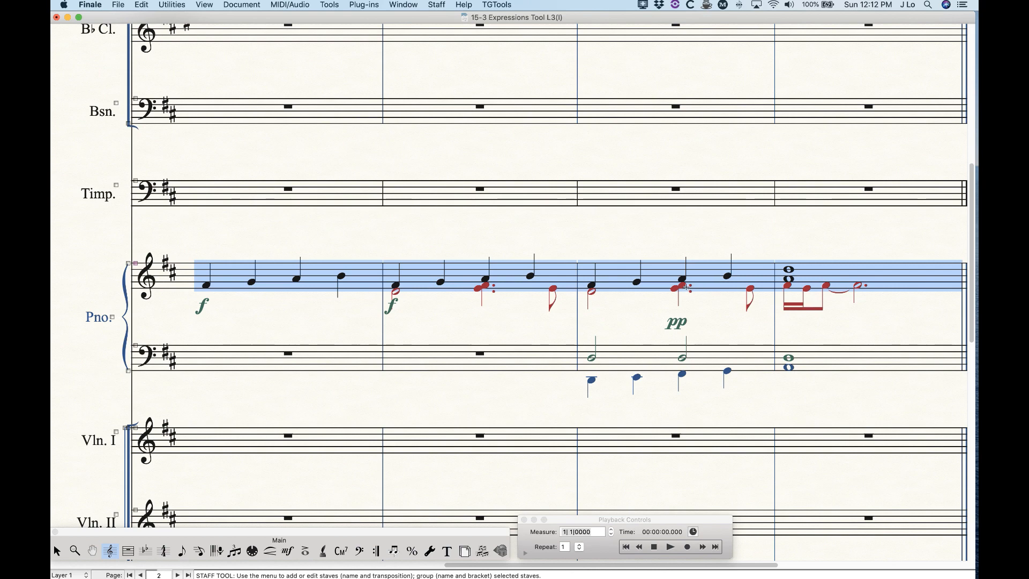
pyautogui.rightClick(317, 271)
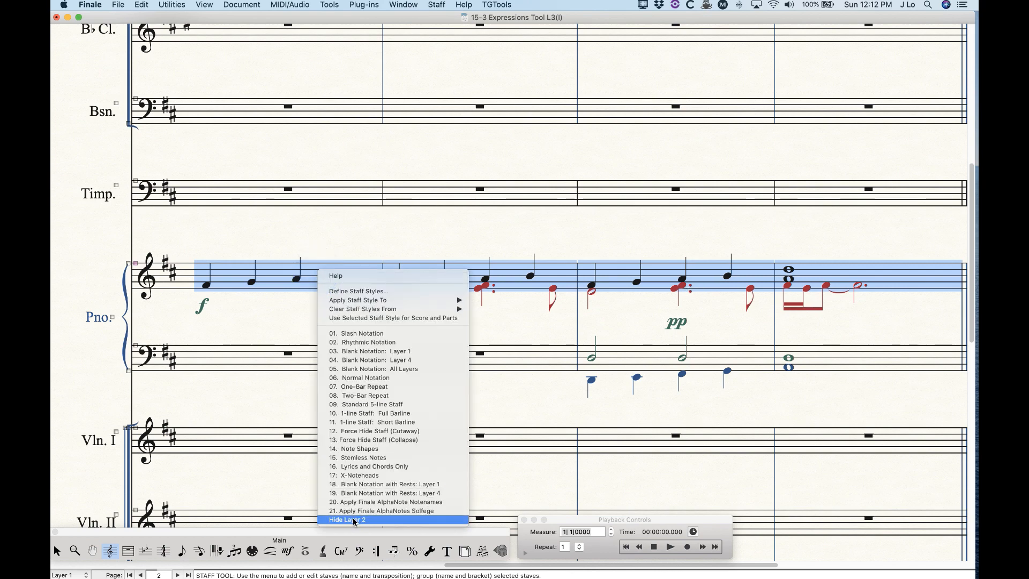
pyautogui.click(374, 520)
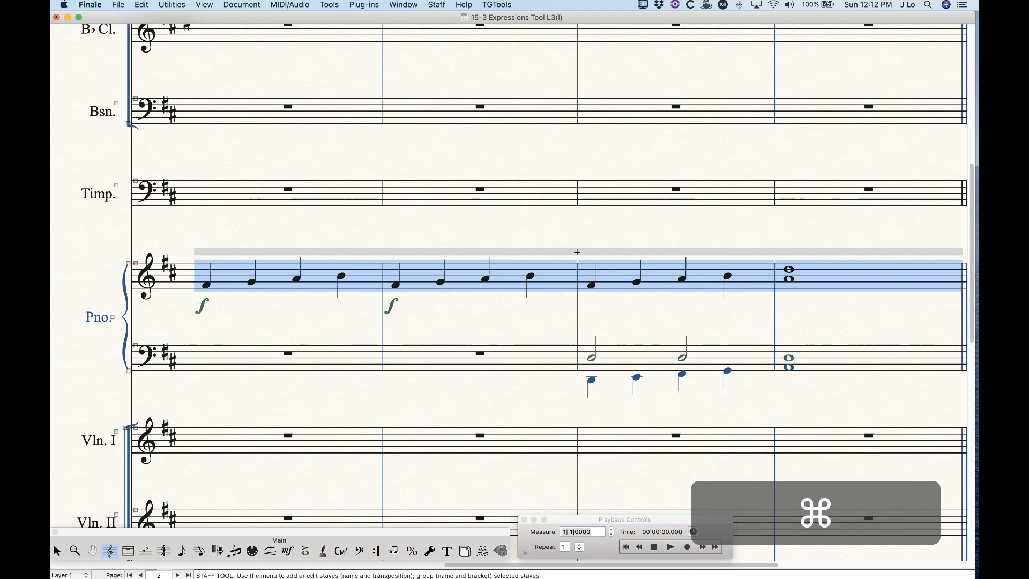
pyautogui.press('super+z')
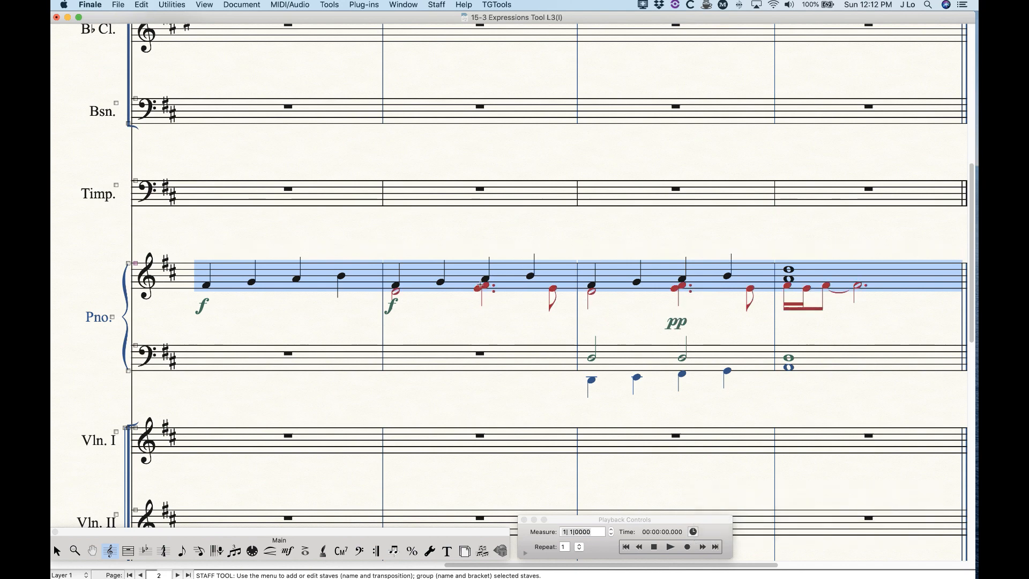
# - Set the forte in the piano's second measure to show on All Layers in its expression assignment
pyautogui.click(289, 552)
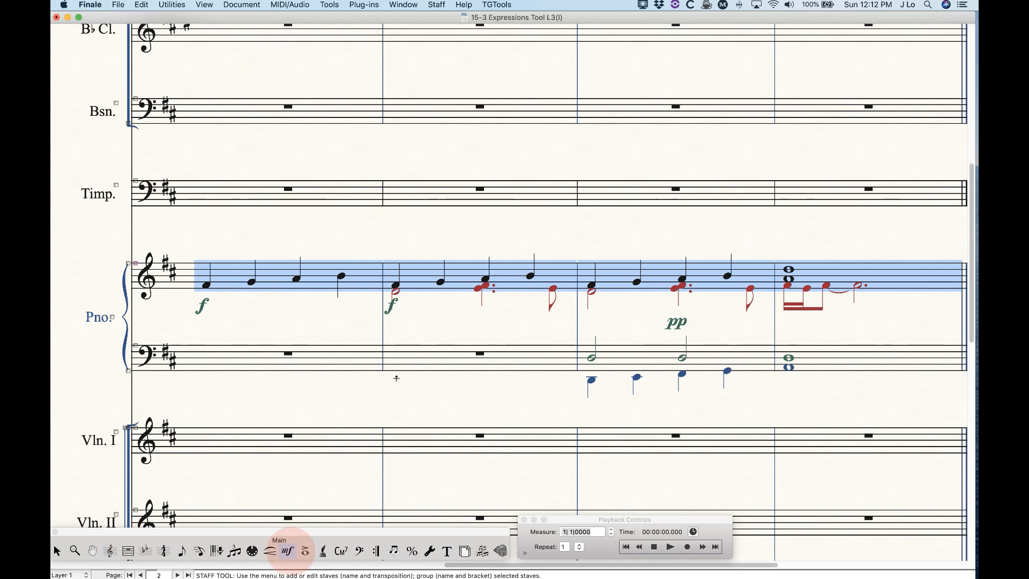
pyautogui.keyDown('shift'); pyautogui.doubleClick(391, 313); pyautogui.keyUp('shift')
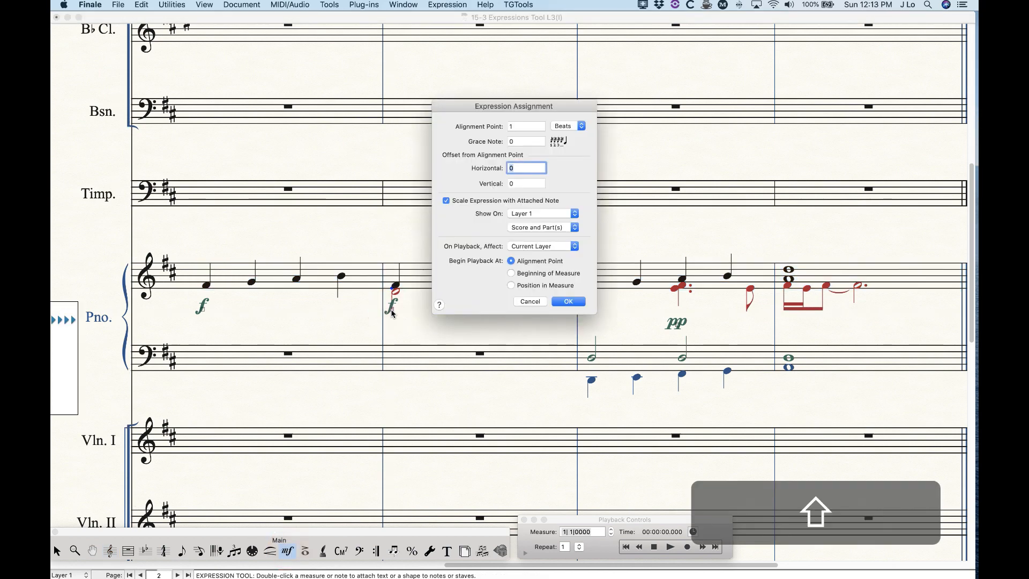
pyautogui.click(527, 214)
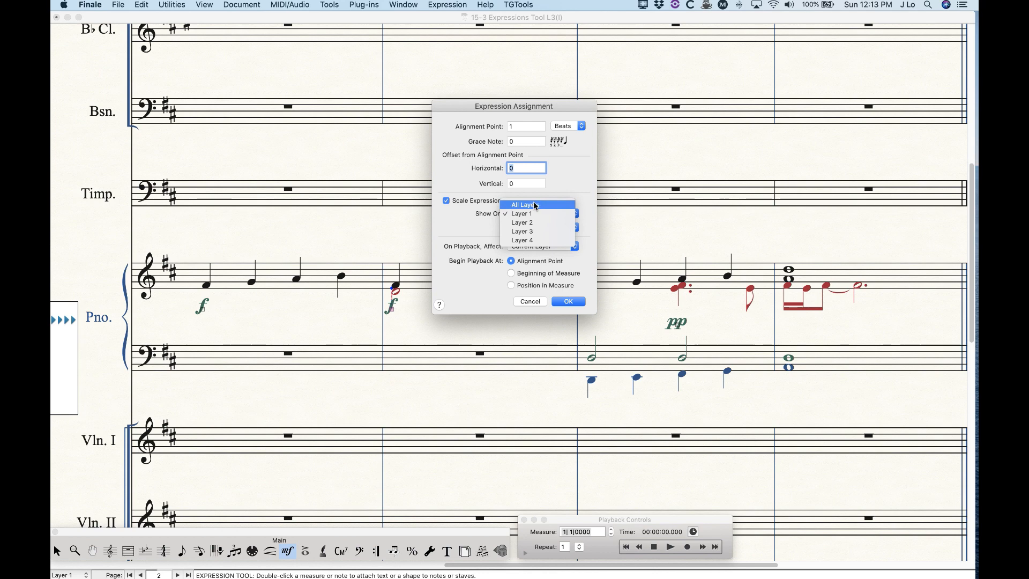
pyautogui.click(505, 205)
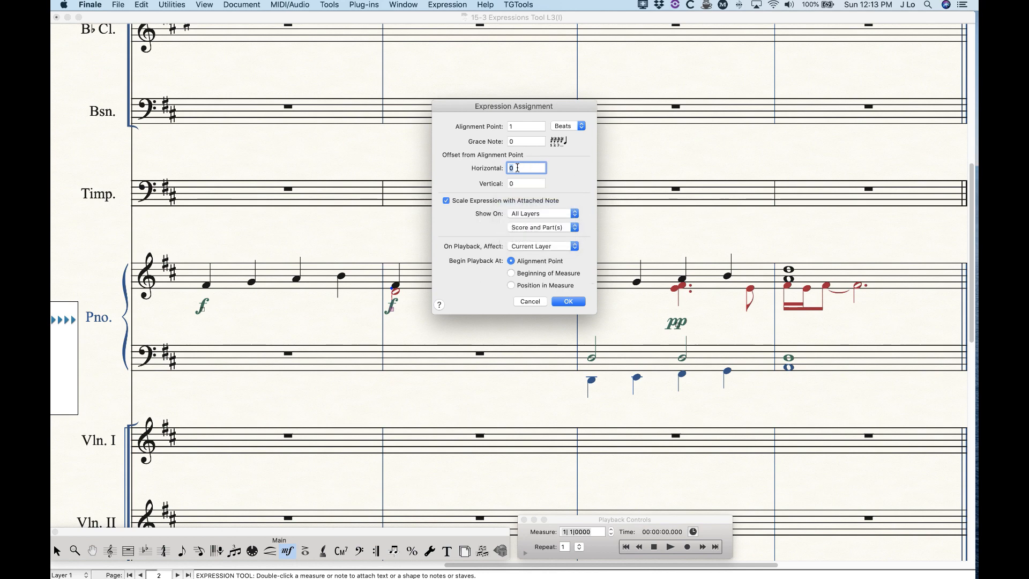
pyautogui.click(567, 301)
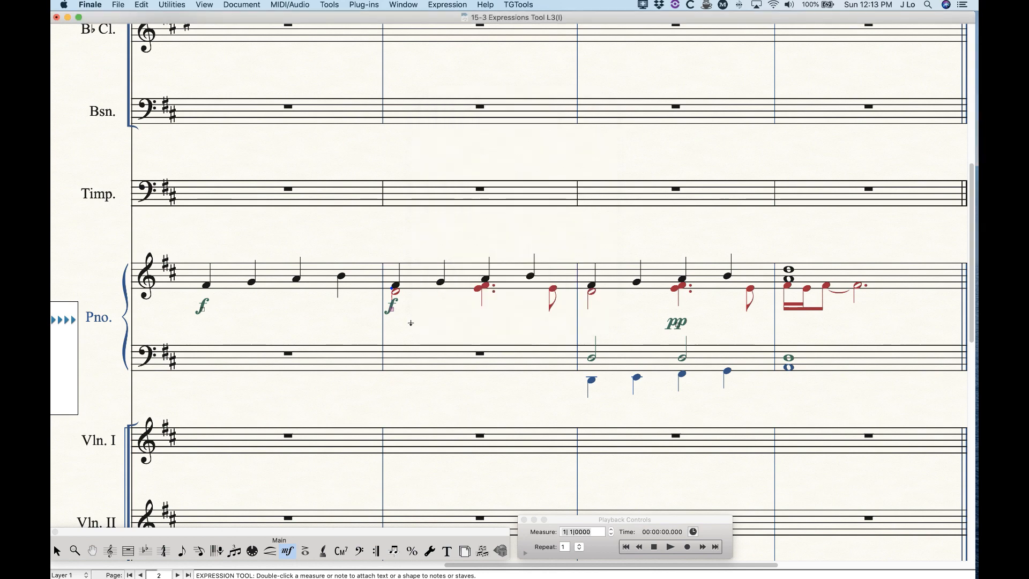
# - Replace the forte in the piano's second measure with a new forte on beat 1 and check its expression assignment
pyautogui.press('BackSpace')
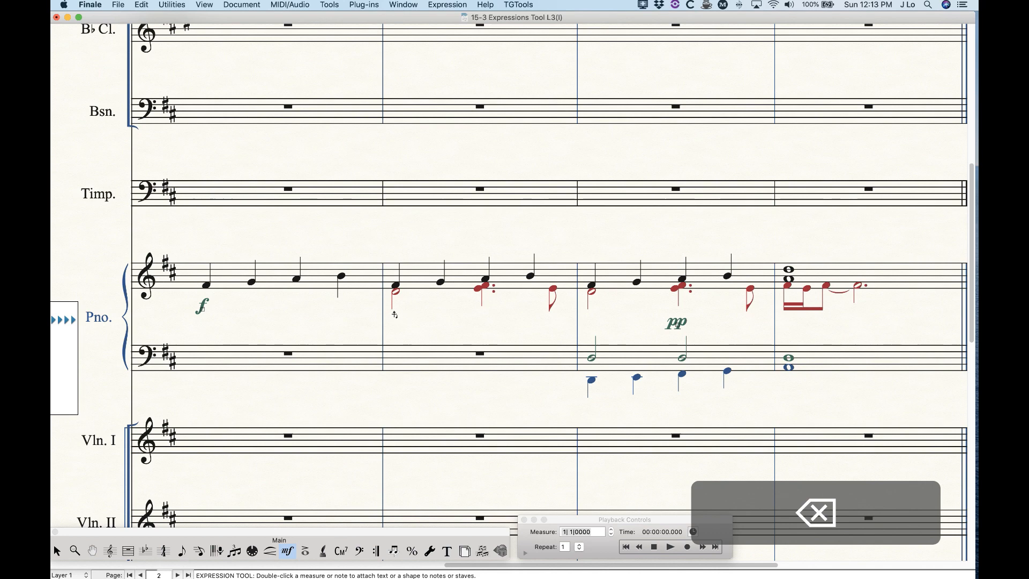
pyautogui.press('4')
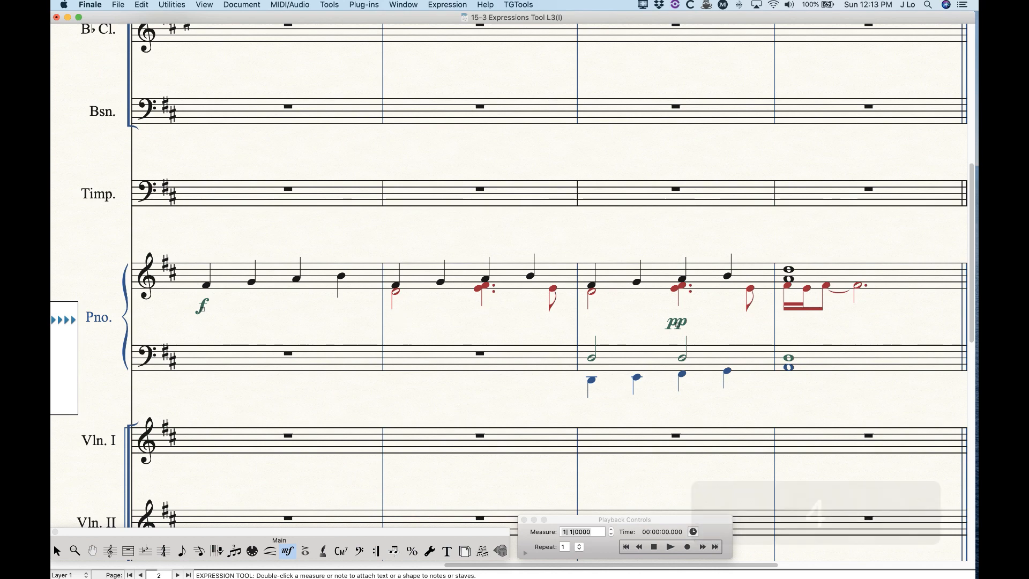
pyautogui.click(395, 315)
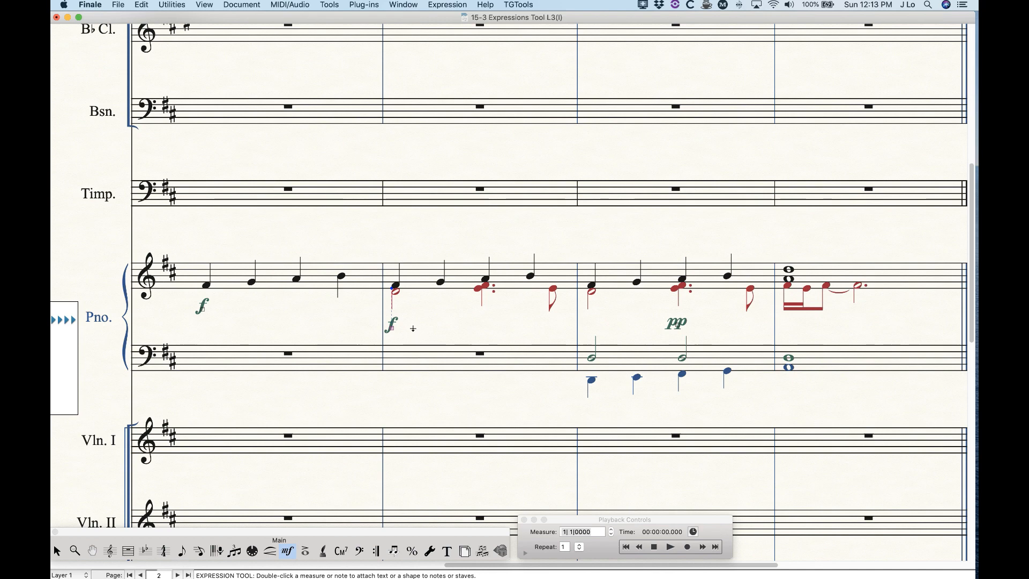
pyautogui.click(449, 4)
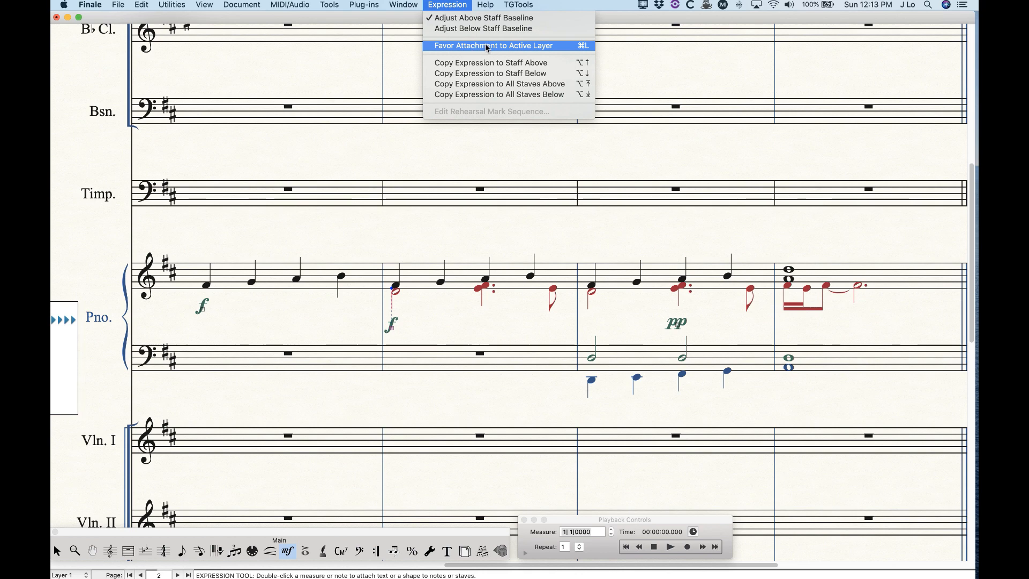
pyautogui.click(431, 5)
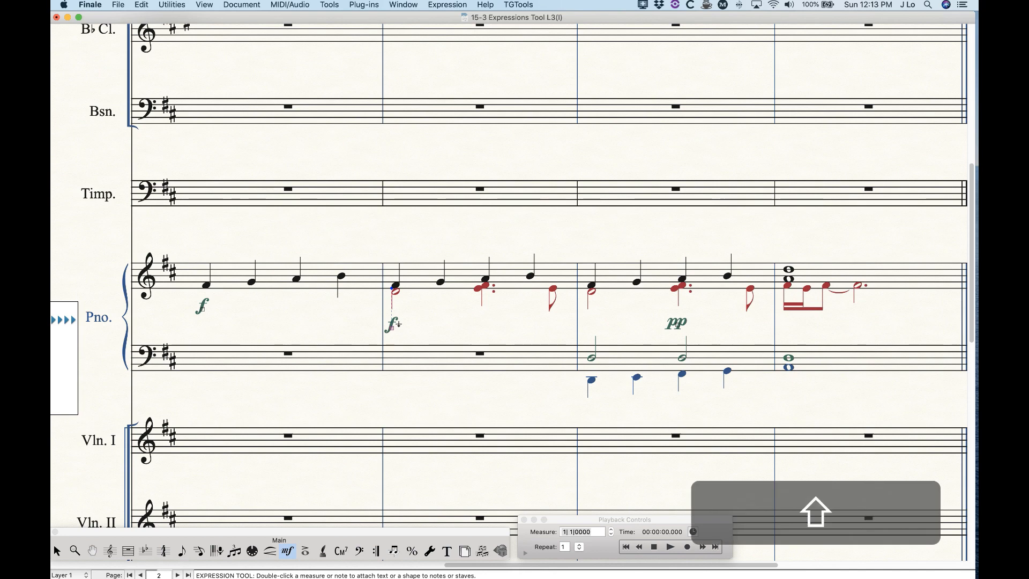
pyautogui.keyDown('shift'); pyautogui.doubleClick(398, 324); pyautogui.keyUp('shift')
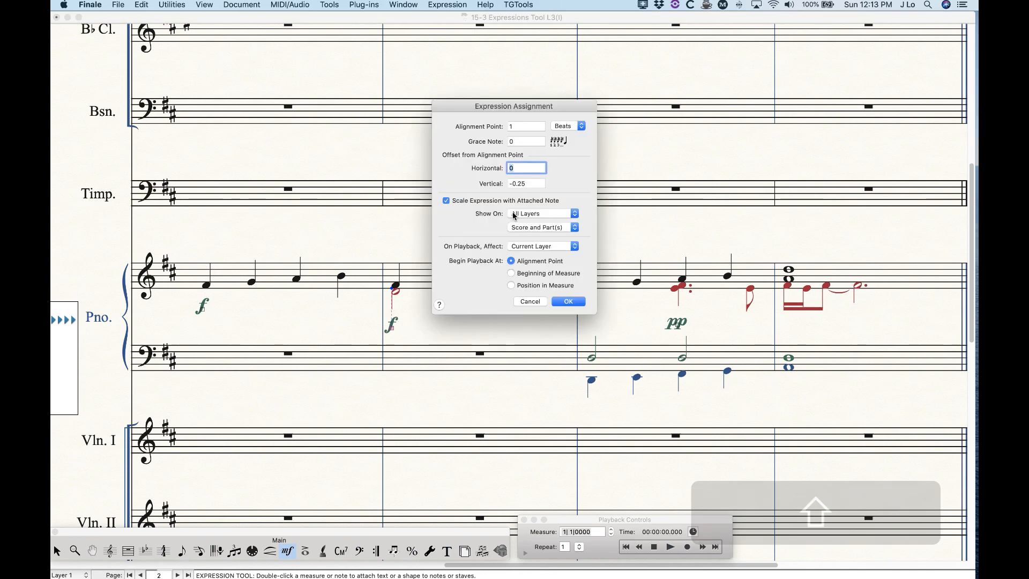
pyautogui.click(568, 302)
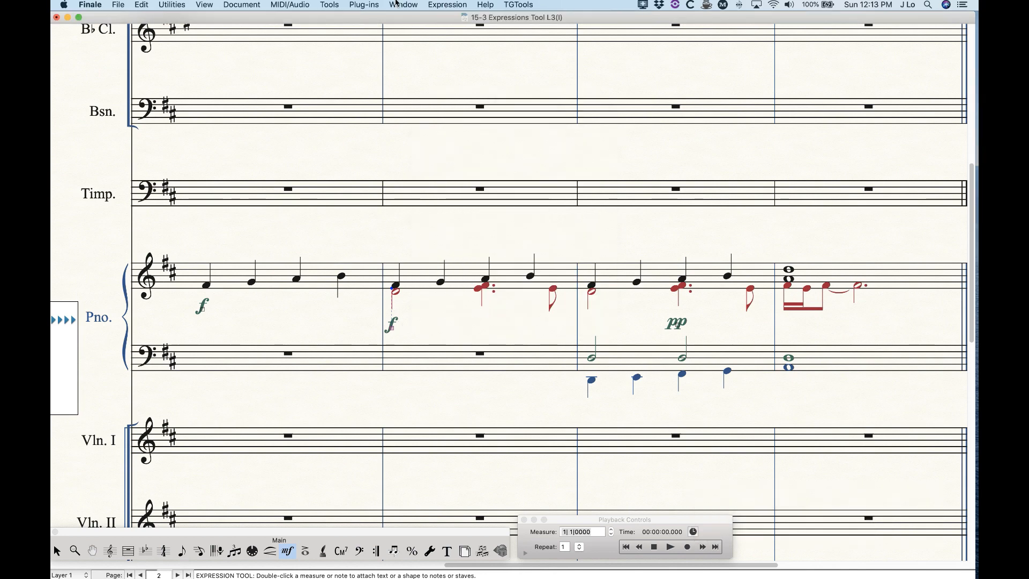
# - Turn on Favor Attachment to Active Layer and add a Layer 1 forte on beat 2 of the piano's second measure
pyautogui.click(452, 3)
pyautogui.click(450, 46)
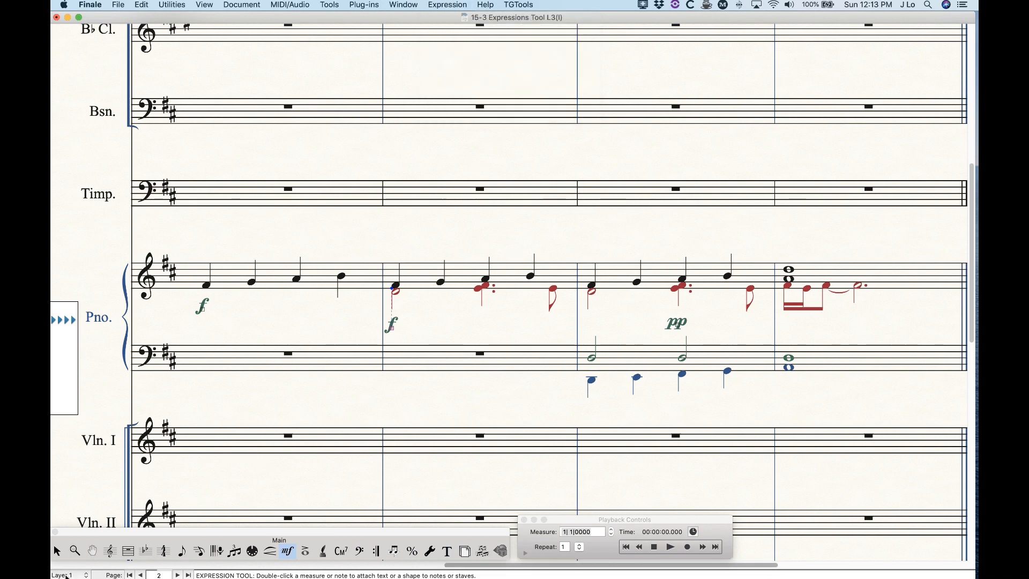
pyautogui.press('4')
pyautogui.click(439, 314)
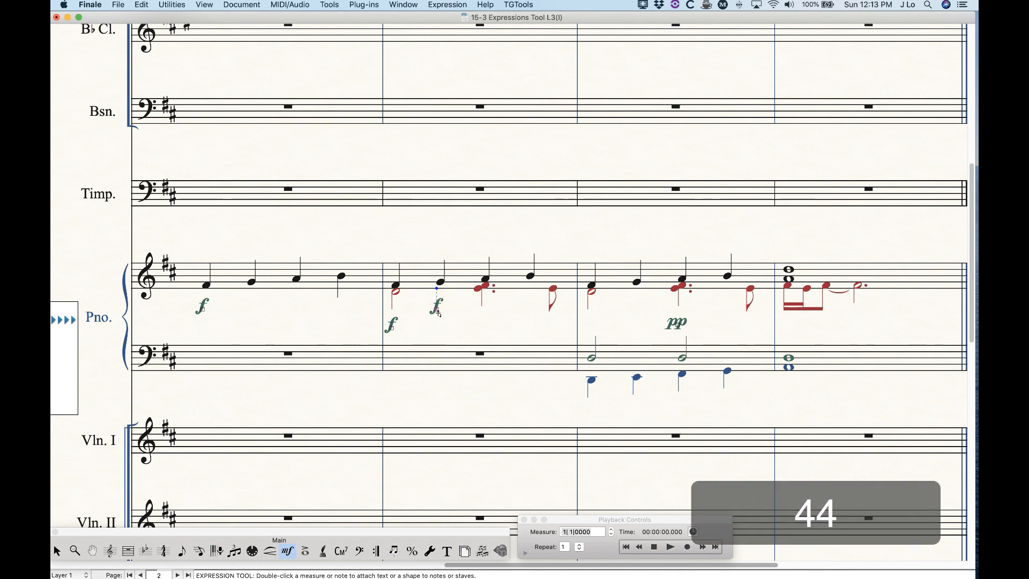
# - Check the expression assignment of the forte on beat 2 of the piano's second measure and delete that forte
pyautogui.keyDown('shift'); pyautogui.doubleClick(437, 312); pyautogui.keyUp('shift')
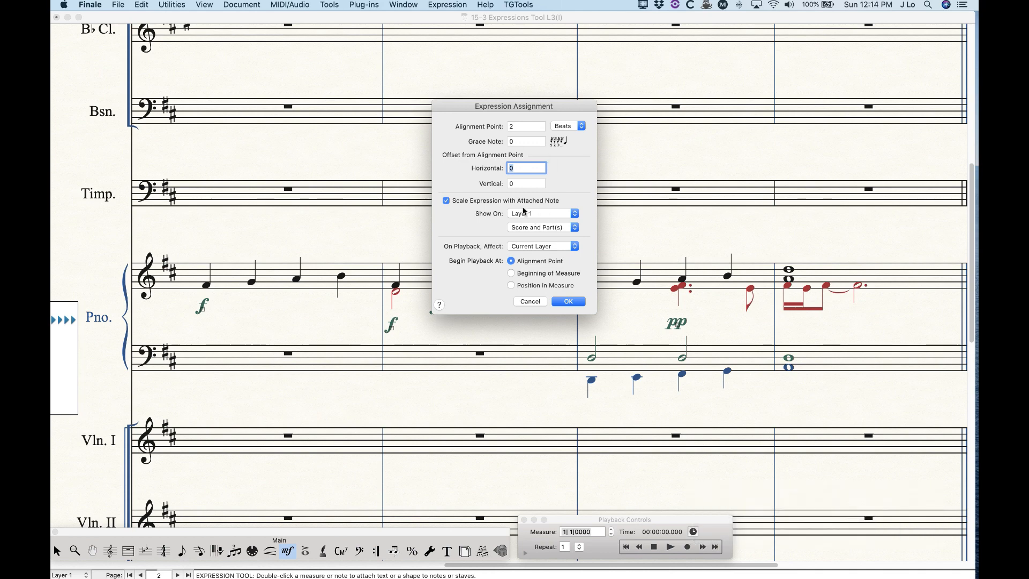
pyautogui.click(562, 302)
pyautogui.press('BackSpace')
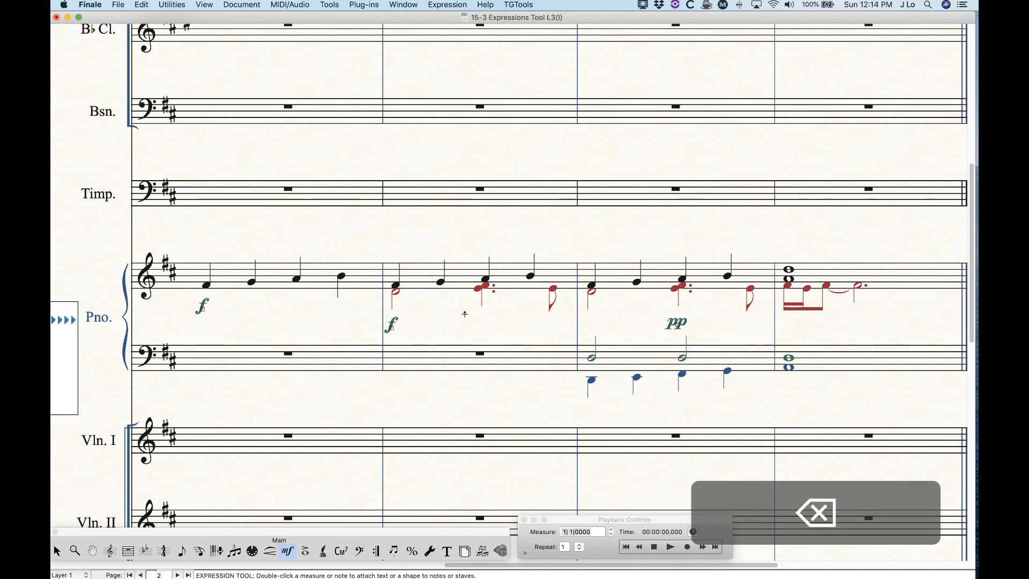
# - Add a Layer 2 forte on beat 3 of the piano's second measure and check its expression assignment
pyautogui.press('alt+super+2')
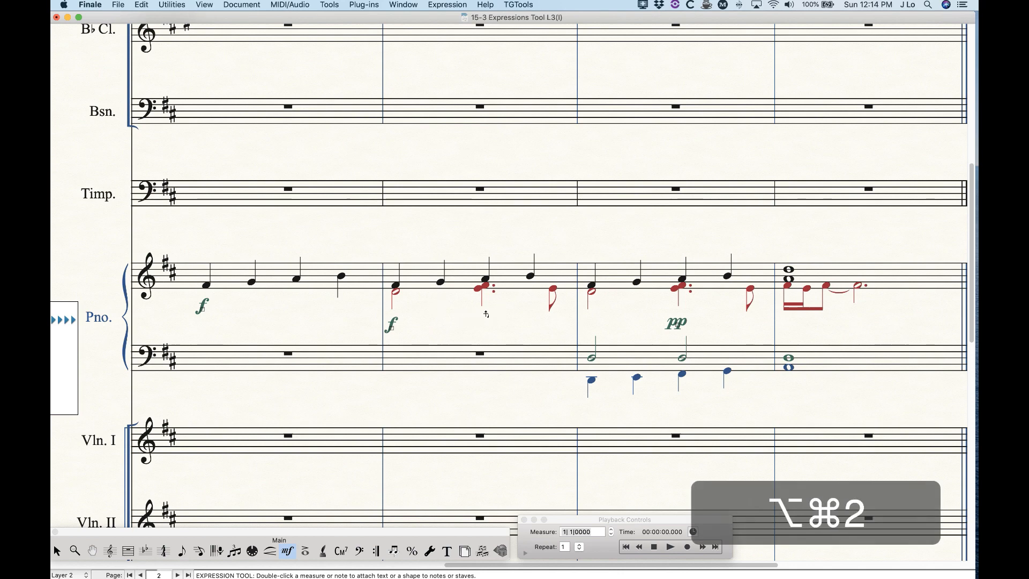
pyautogui.press('4')
pyautogui.click(485, 317)
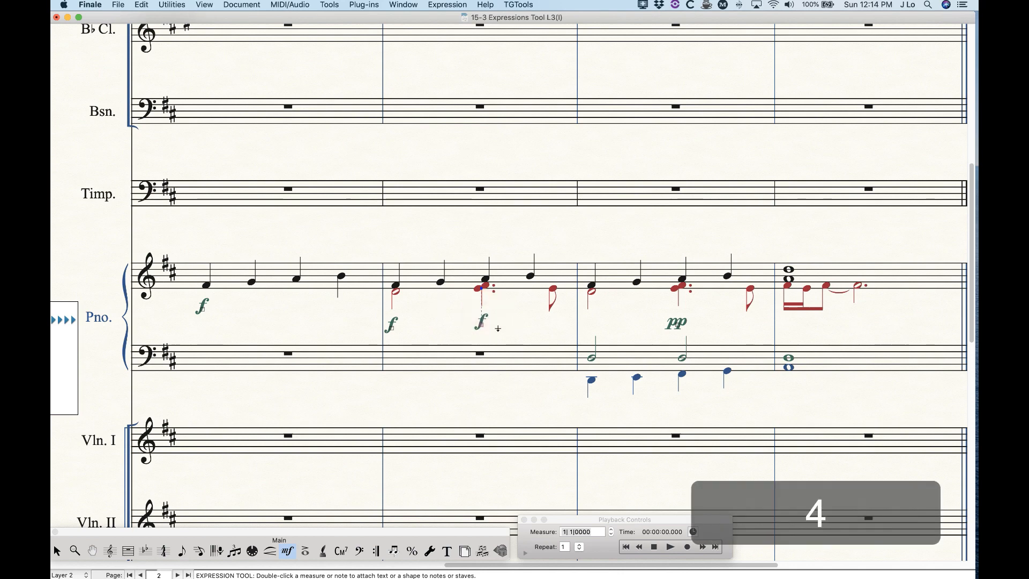
pyautogui.keyDown('shift'); pyautogui.click(498, 328); pyautogui.keyUp('shift')
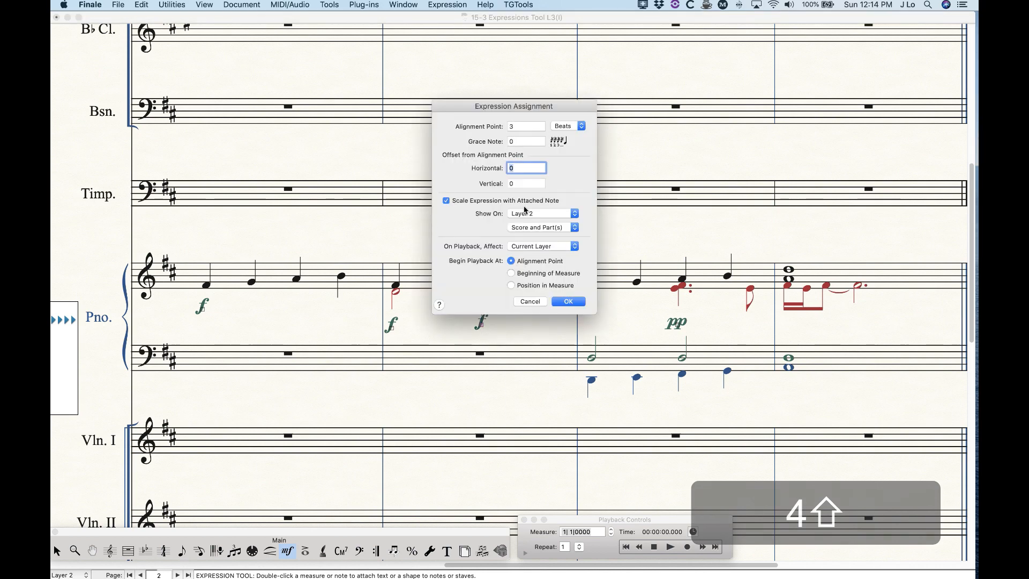
pyautogui.click(569, 301)
# - Turn off Favor Attachment to Active Layer and delete the forte on beat 3 of the piano's second measure
pyautogui.click(447, 5)
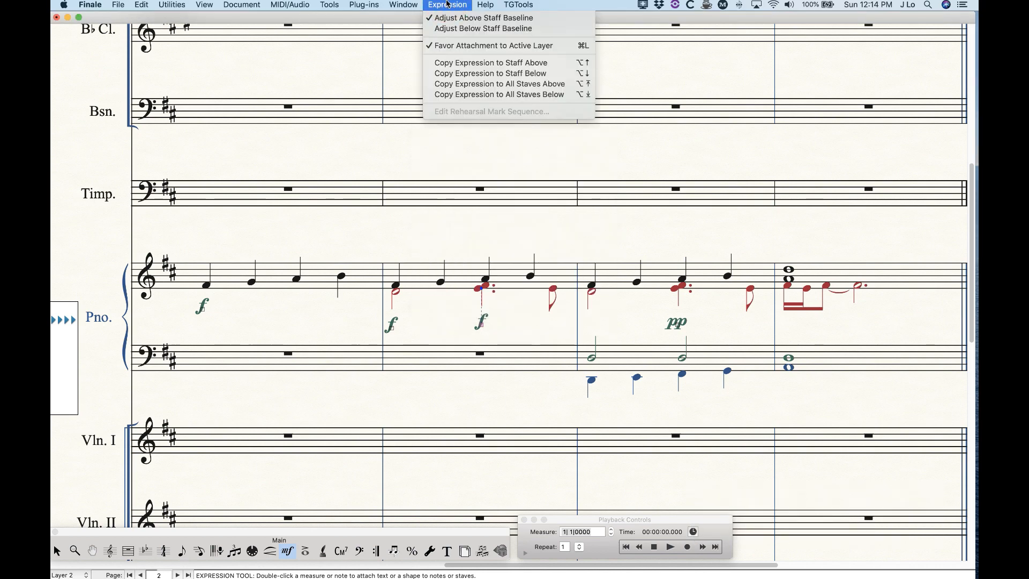
pyautogui.click(473, 47)
pyautogui.click(465, 349)
pyautogui.press('BackSpace')
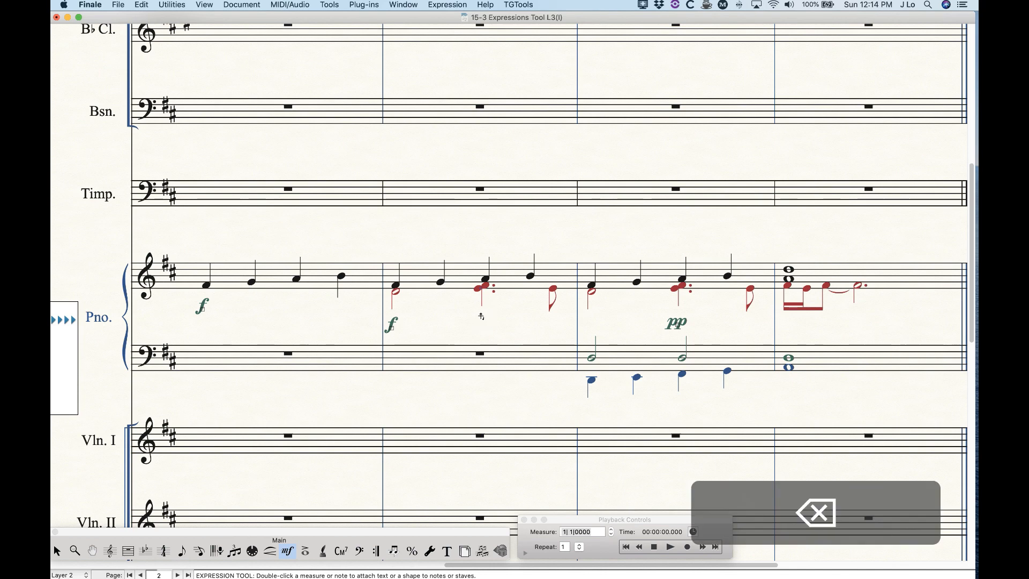
# - Try a new forte on beat 3 of the piano's second measure, check its expression assignment, and delete it
pyautogui.press('4')
pyautogui.click(481, 316)
pyautogui.keyDown('shift'); pyautogui.doubleClick(480, 316); pyautogui.keyUp('shift')
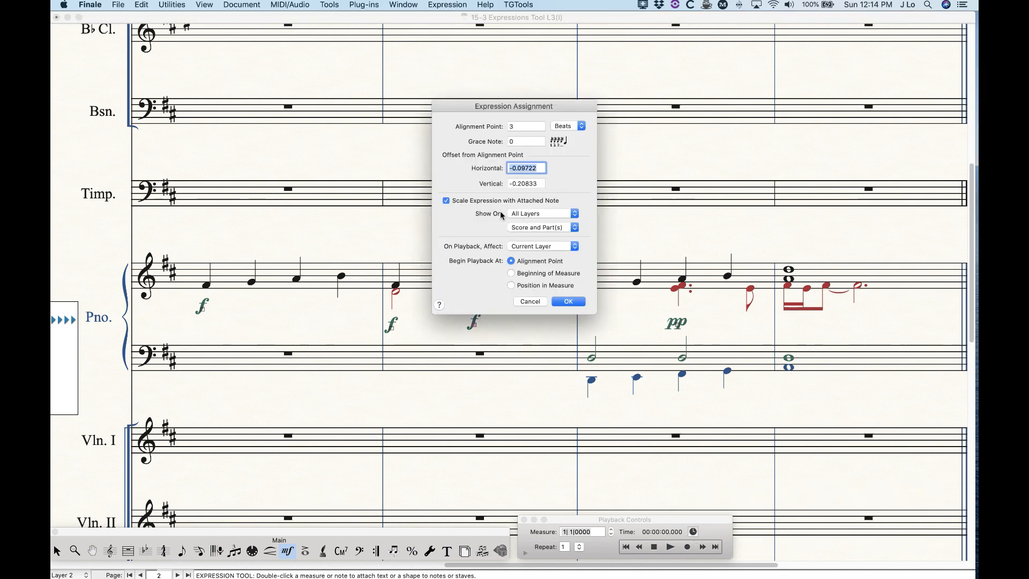
pyautogui.click(567, 302)
pyautogui.moveTo(439, 313); pyautogui.dragTo(515, 336)
pyautogui.press('BackSpace')
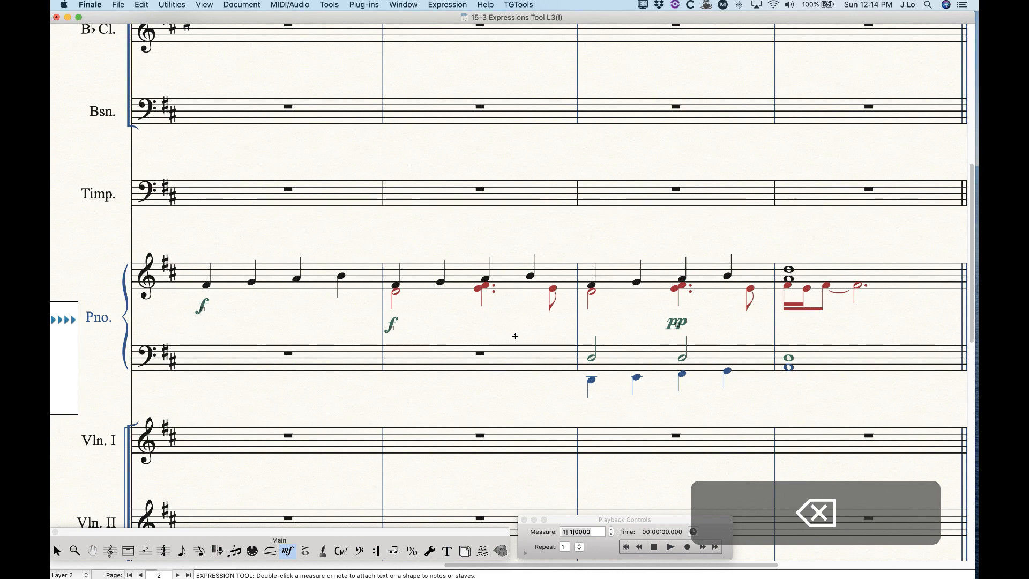
# - Switch to Layer 1 and turn on Favor Attachment to Active Layer
pyautogui.click(456, 3)
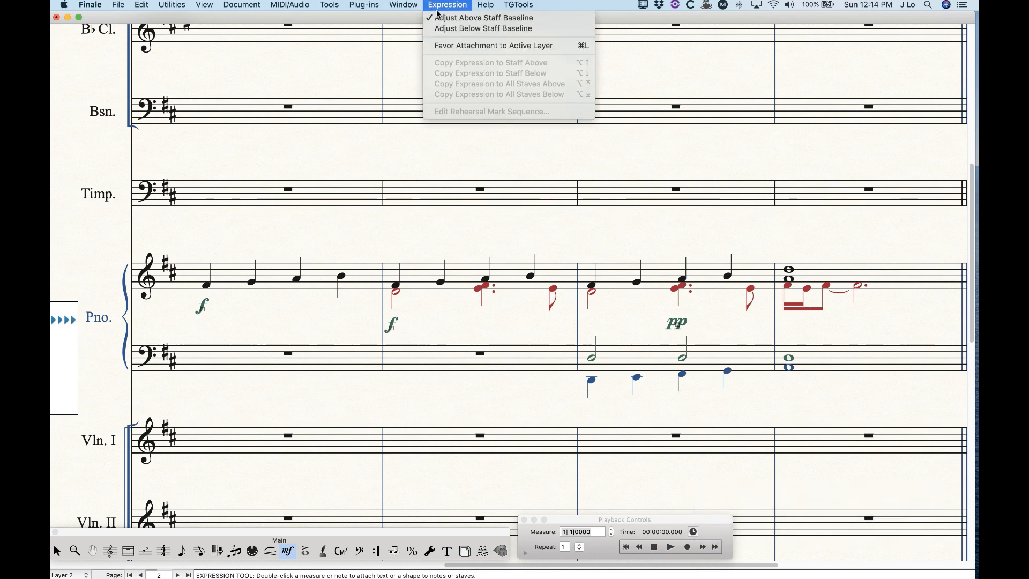
pyautogui.click(455, 193)
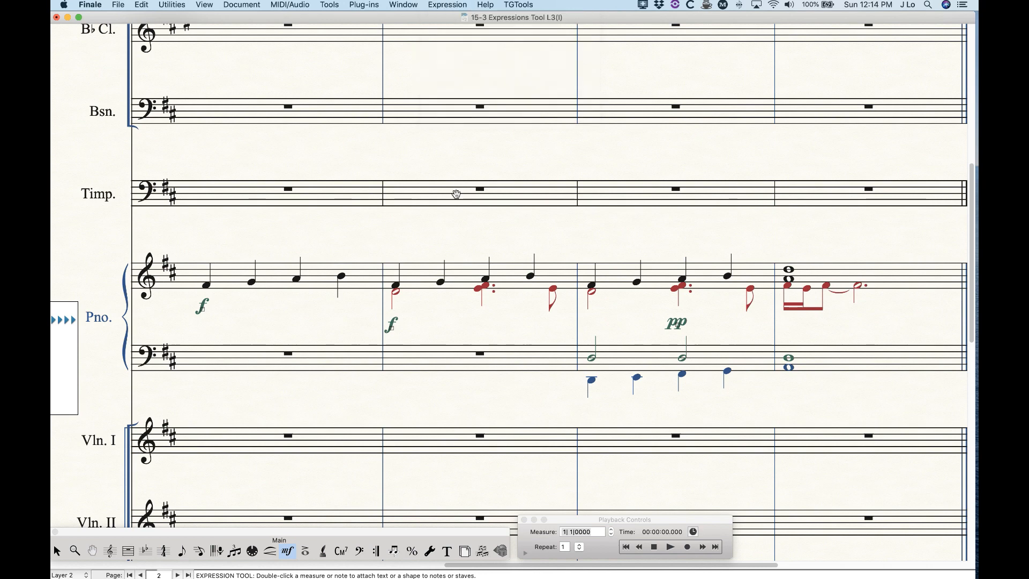
pyautogui.press('alt+super+1')
pyautogui.click(456, 4)
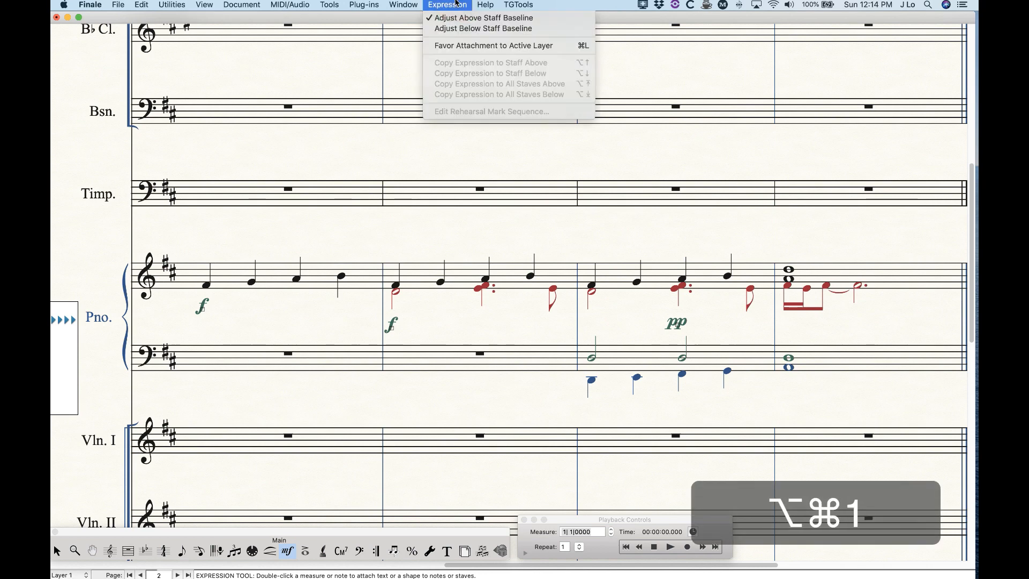
pyautogui.click(456, 3)
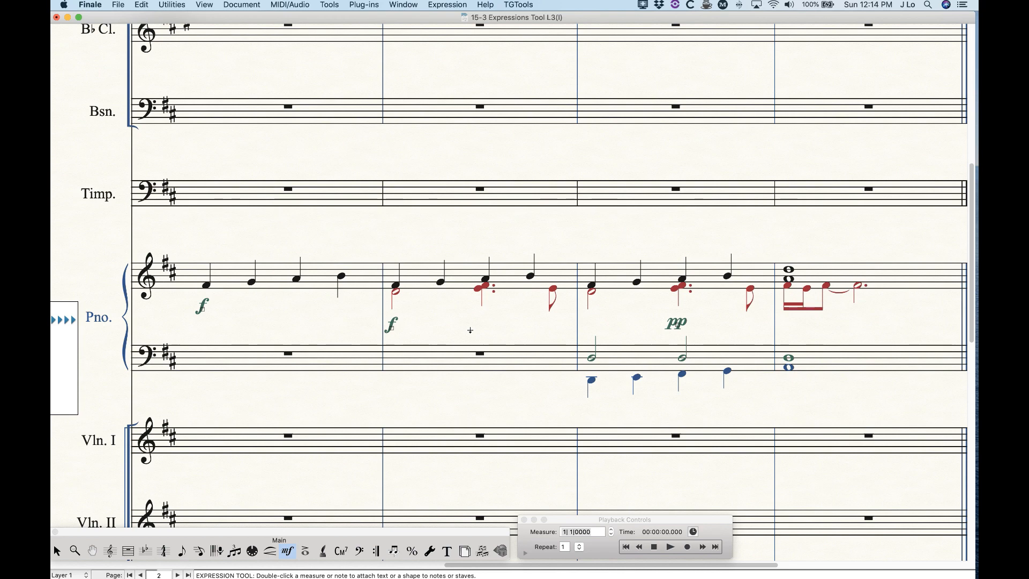
pyautogui.click(460, 4)
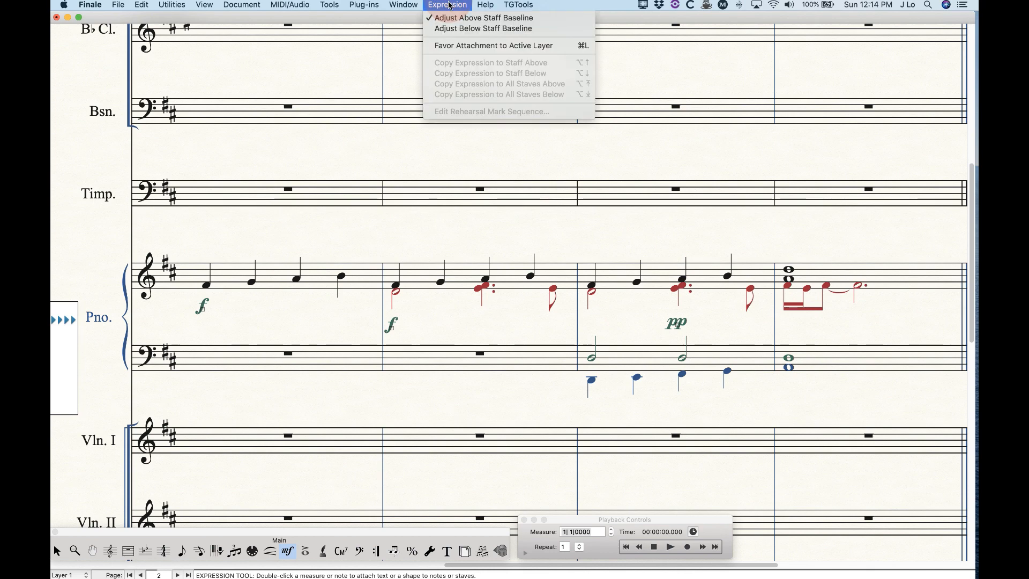
pyautogui.click(461, 41)
# - Replace the forte on beat 1 of the piano's second measure with a new forte attached to Layer 1
pyautogui.click(403, 308)
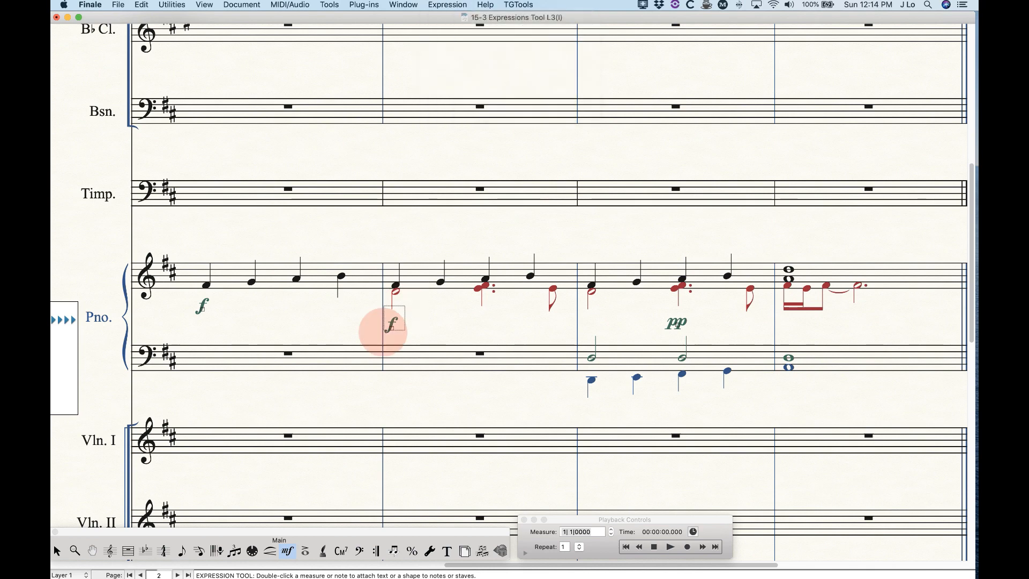
pyautogui.press('BackSpace')
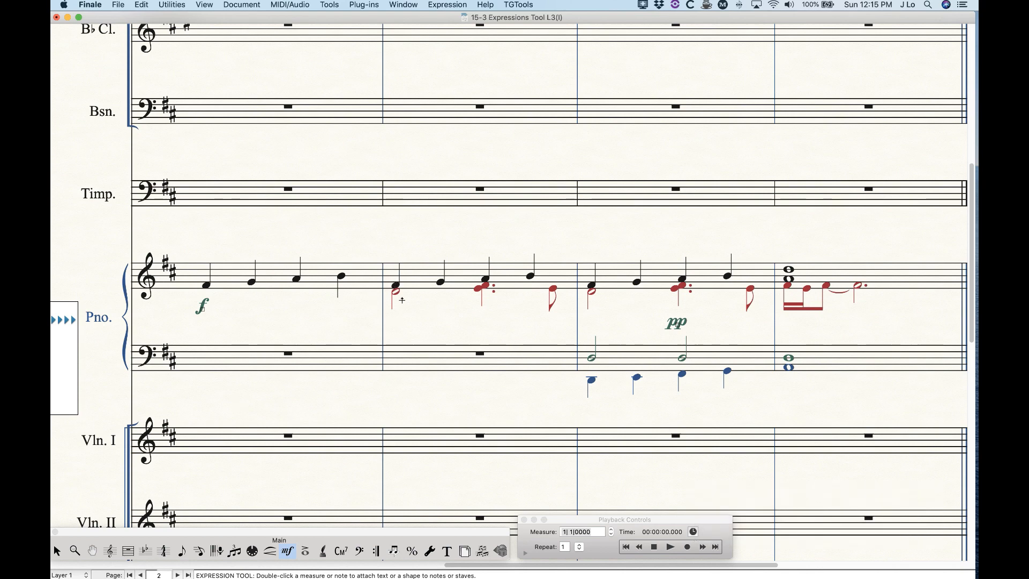
pyautogui.click(433, 4)
pyautogui.click(433, 3)
pyautogui.press('4')
pyautogui.click(394, 314)
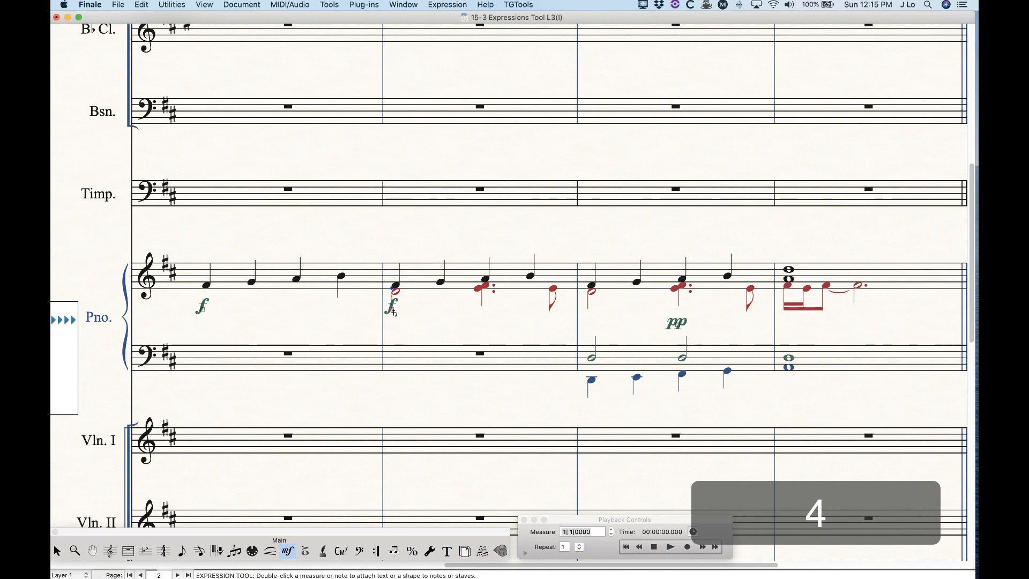
# - Replace the beat 1 forte in the piano's second measure with one attached to Layer 2, and check its expression assignment
pyautogui.press('BackSpace')
pyautogui.press('alt+super+2')
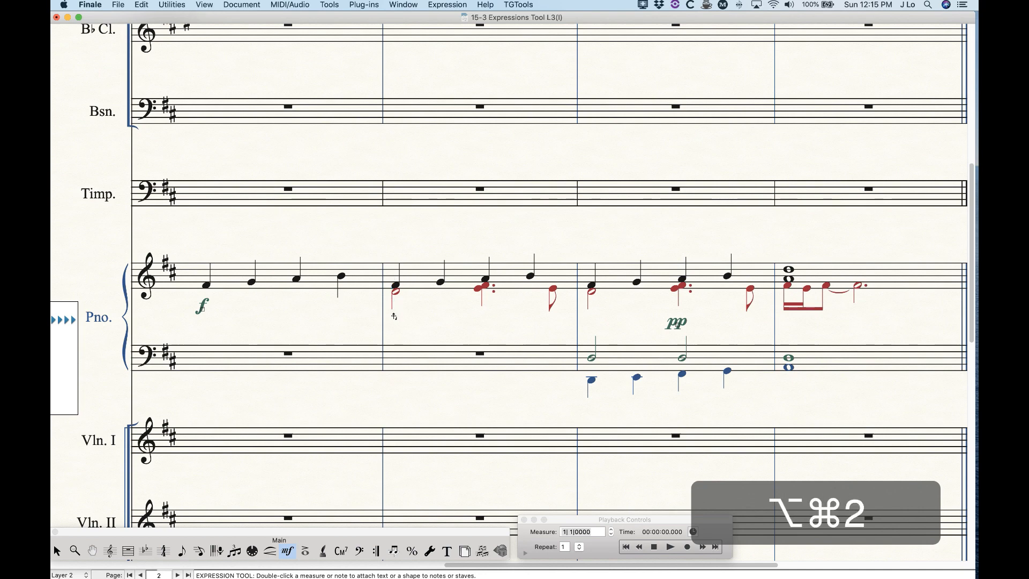
pyautogui.press('4')
pyautogui.click(394, 315)
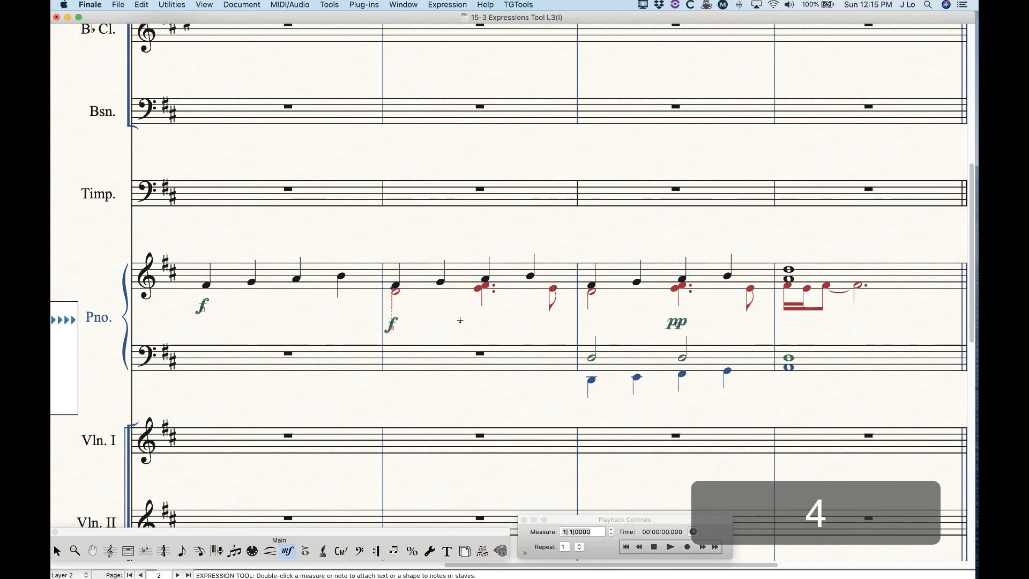
pyautogui.keyDown('shift'); pyautogui.doubleClick(397, 314); pyautogui.keyUp('shift')
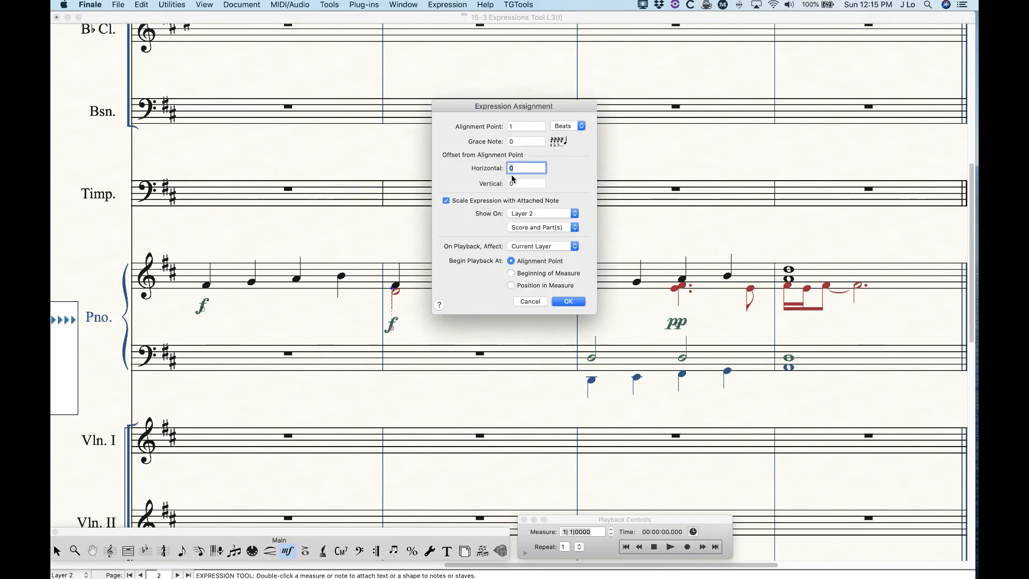
pyautogui.click(531, 302)
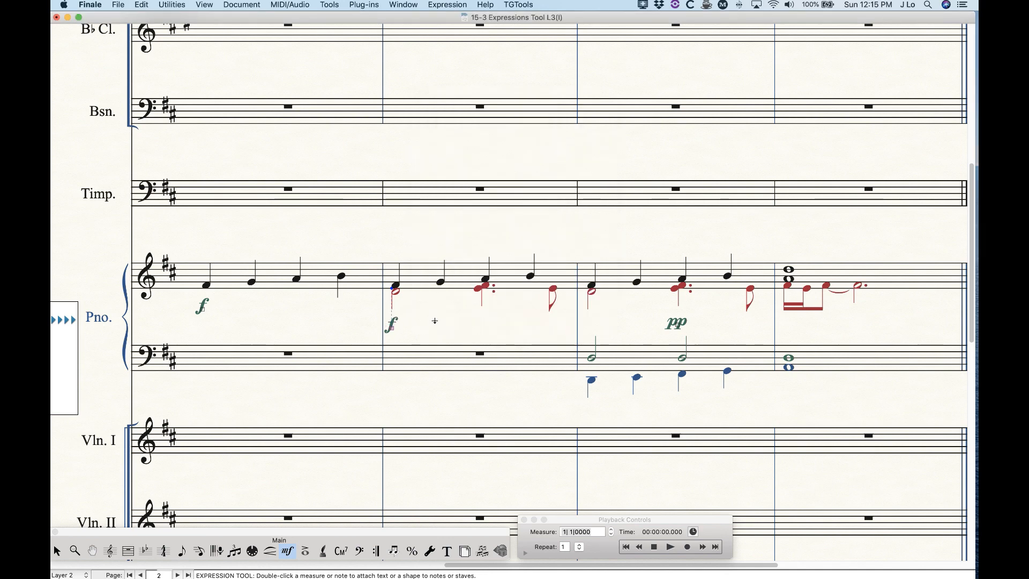
# - Delete the forte from the piano's second measure, turn off Favor Attachment to Active Layer, and return to Layer 1
pyautogui.press('BackSpace')
pyautogui.click(447, 4)
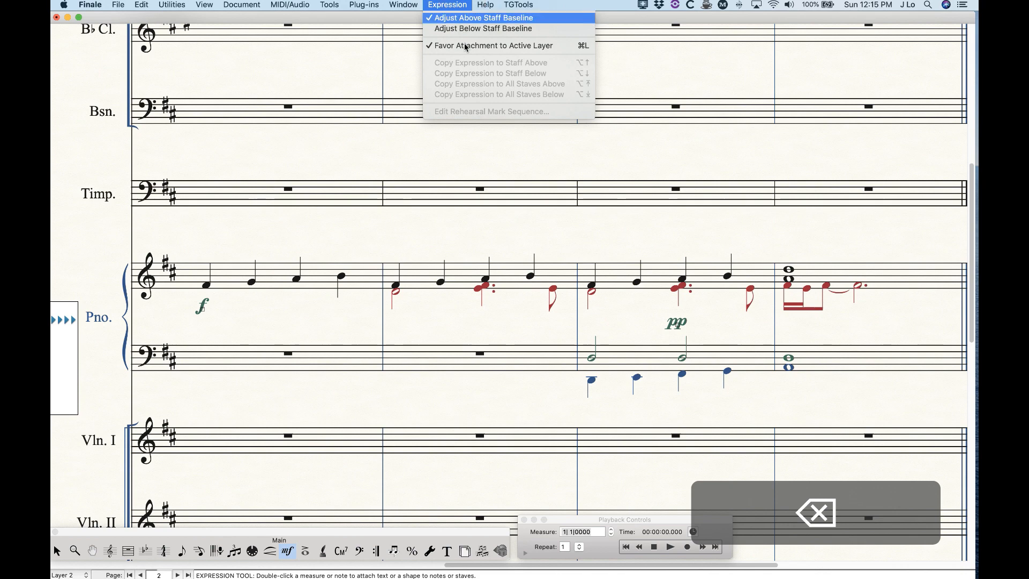
pyautogui.click(465, 49)
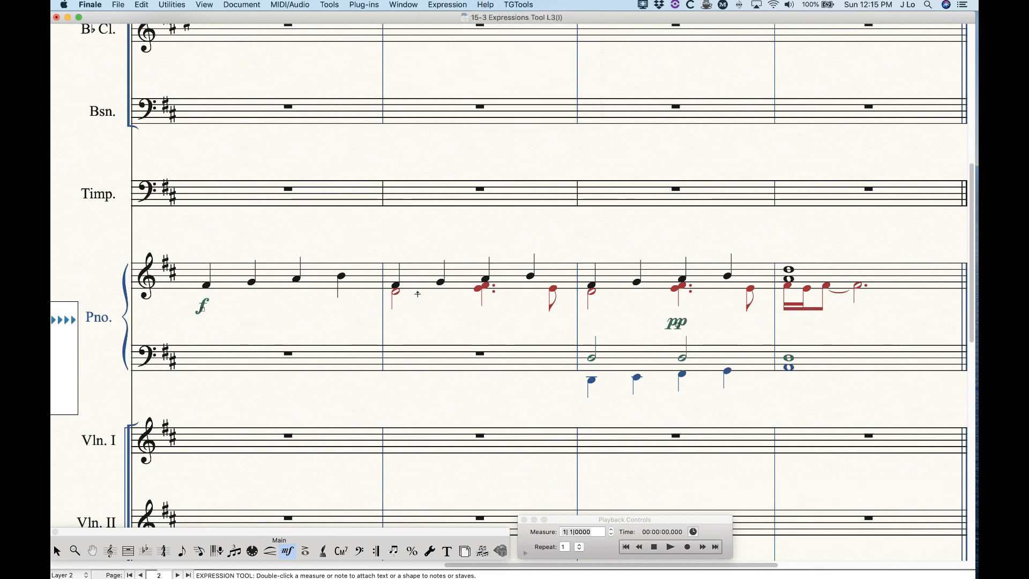
pyautogui.press('alt+super+1')
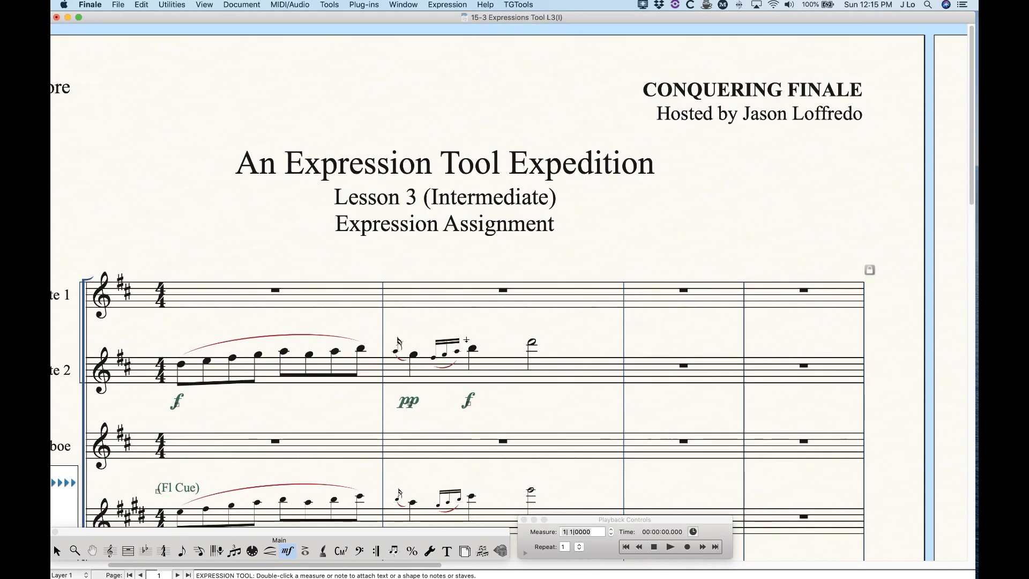
# - Check the score and part display options in the expression assignment of the beat 2 forte in Flute 2's second measure
pyautogui.scroll(-3, 467, 340)
pyautogui.click(468, 316)
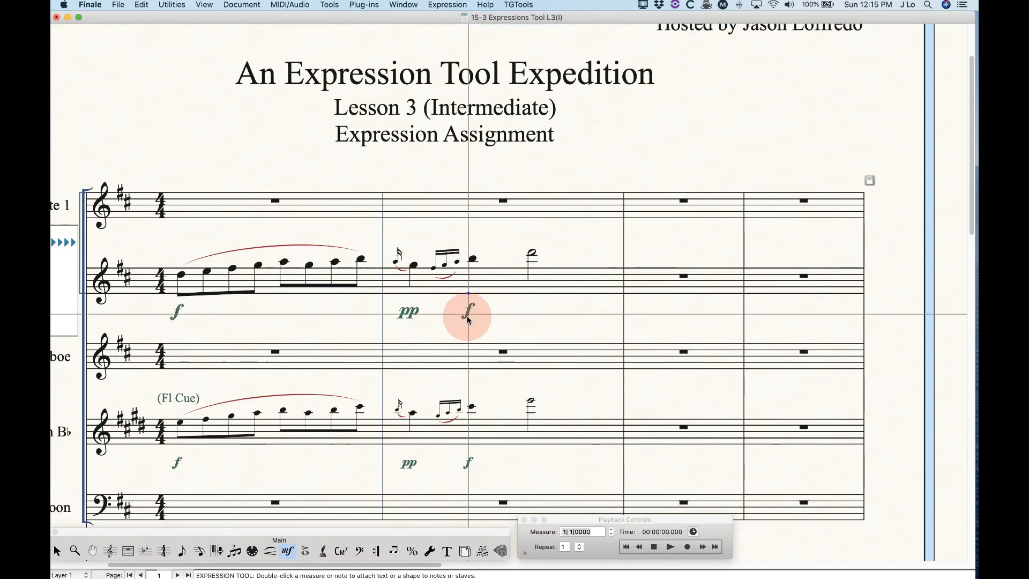
pyautogui.keyDown('shift'); pyautogui.doubleClick(467, 316); pyautogui.keyUp('shift')
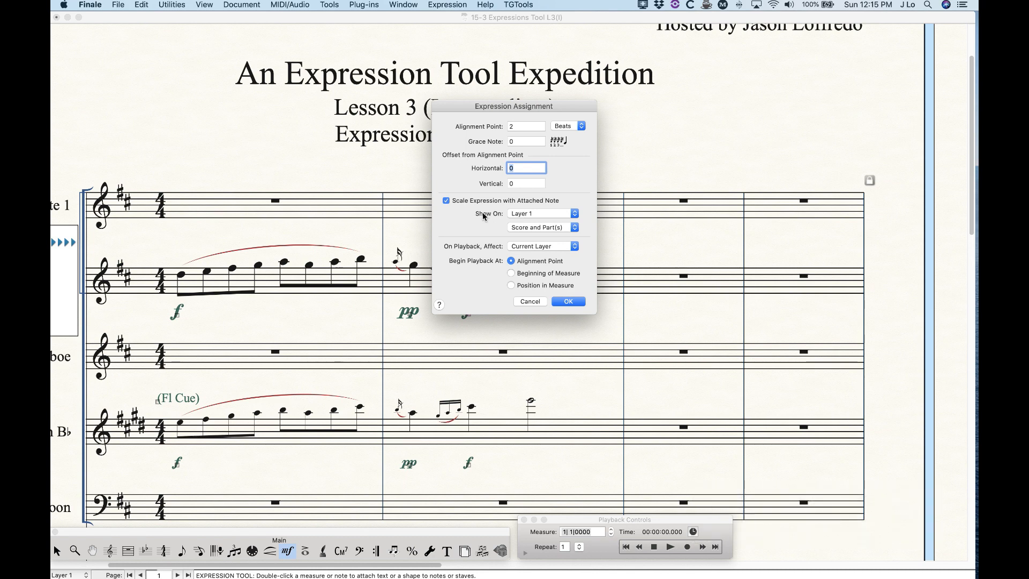
pyautogui.click(524, 228)
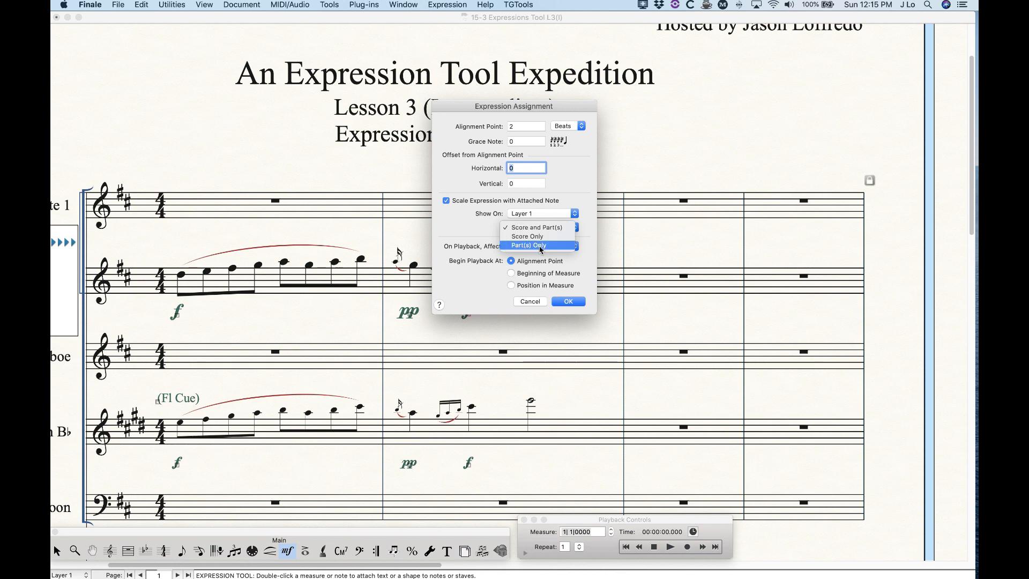
pyautogui.click(471, 227)
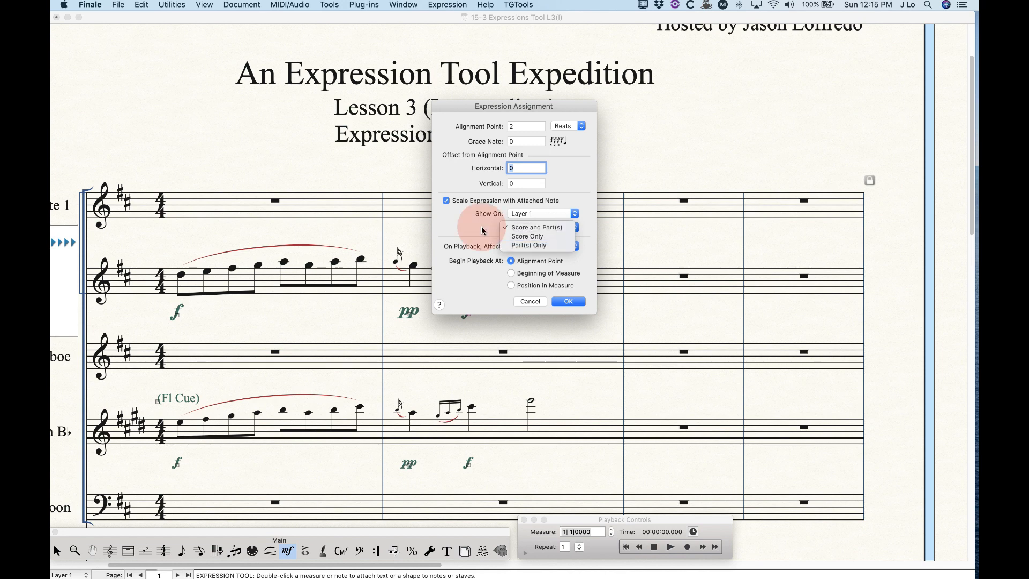
pyautogui.click(530, 302)
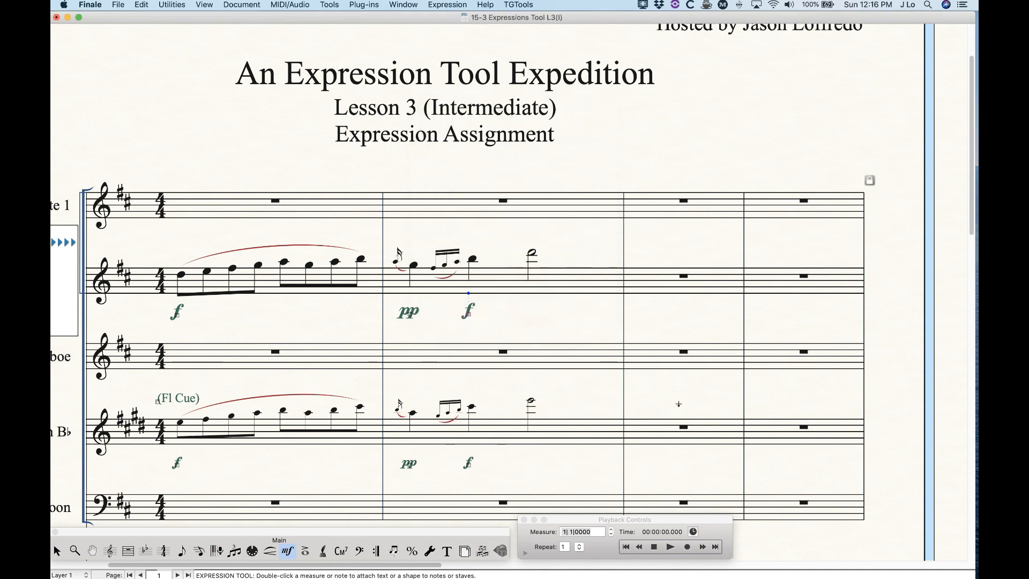
# - Add the V.S. technique text at the end of Flute 1's fourth measure
pyautogui.hscroll(5, 652, 401)
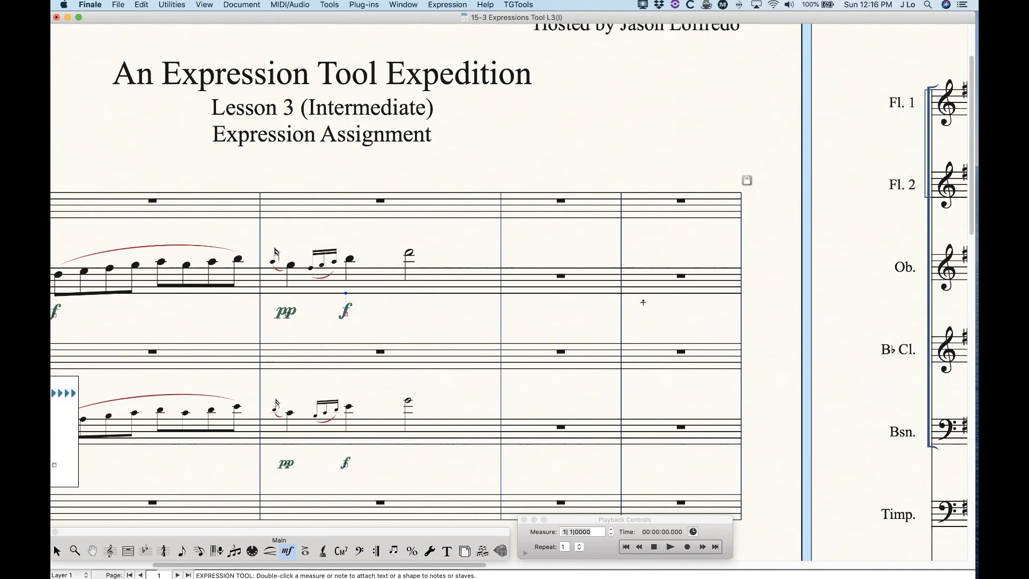
pyautogui.doubleClick(710, 230)
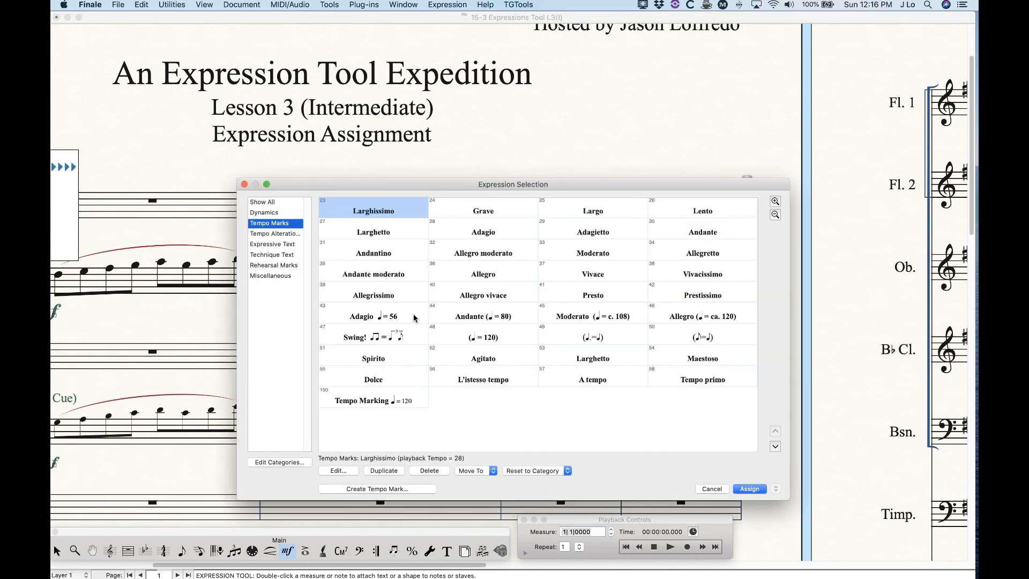
pyautogui.click(263, 256)
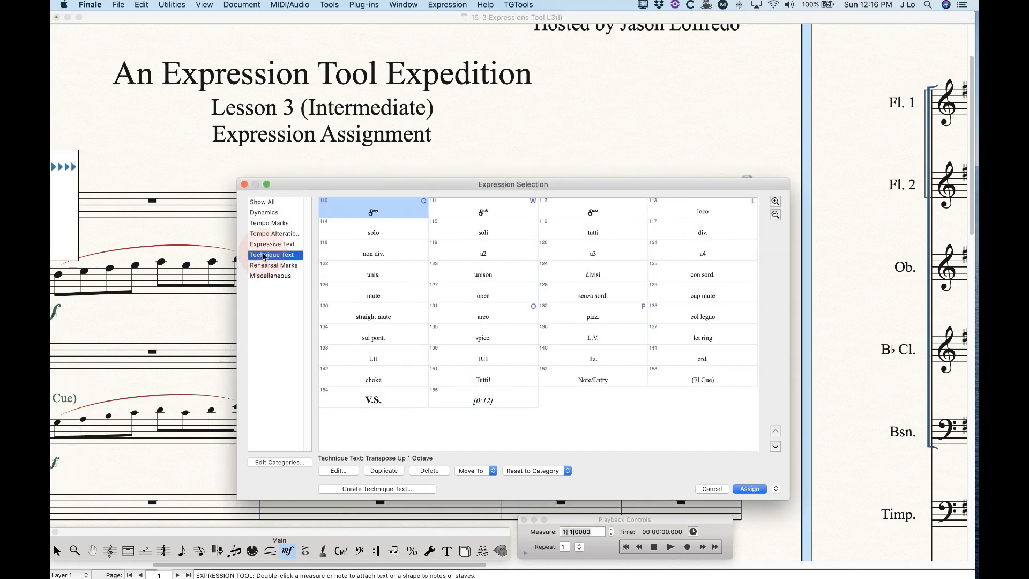
pyautogui.click(384, 403)
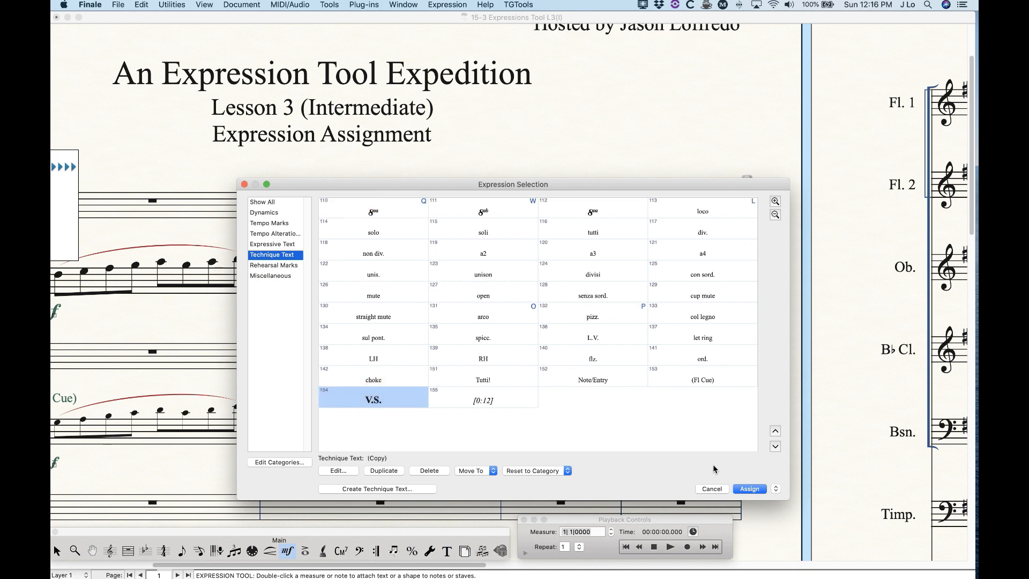
pyautogui.click(750, 489)
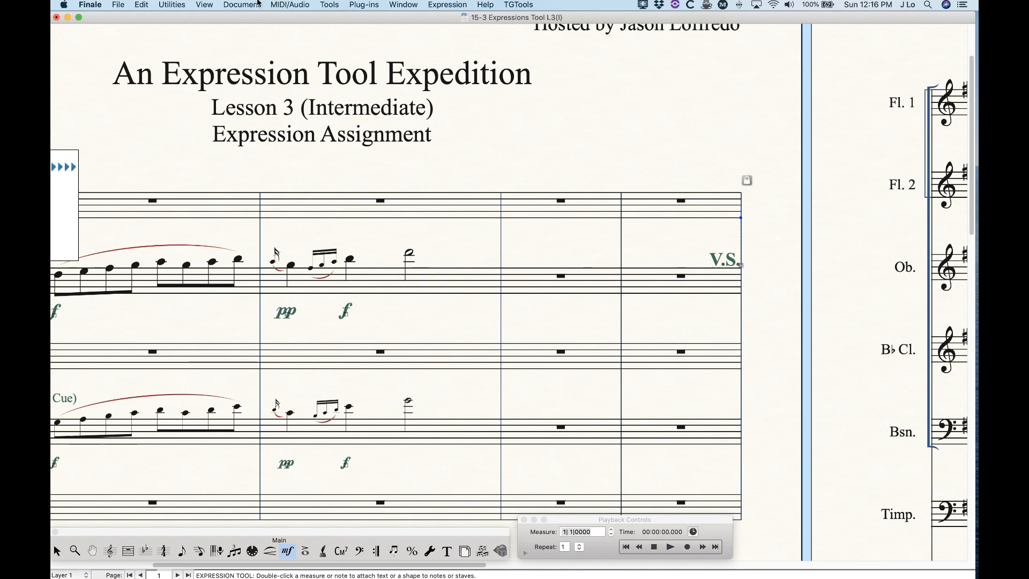
# - View the Flute 1 part to check the V.S. marking, and return to the score
pyautogui.click(242, 5)
pyautogui.moveTo(239, 30)
pyautogui.click(428, 29)
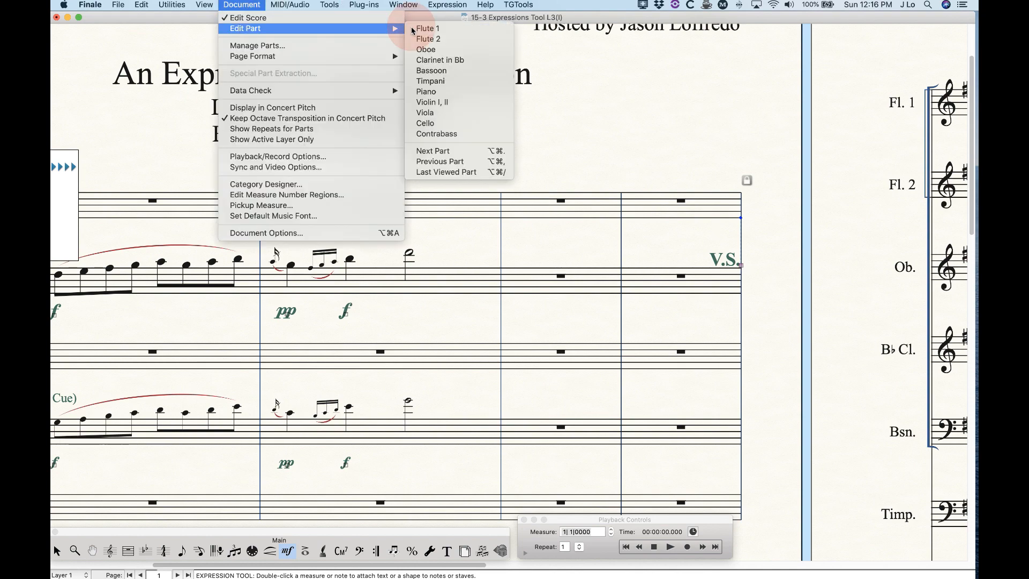
pyautogui.scroll(3, 300, 333)
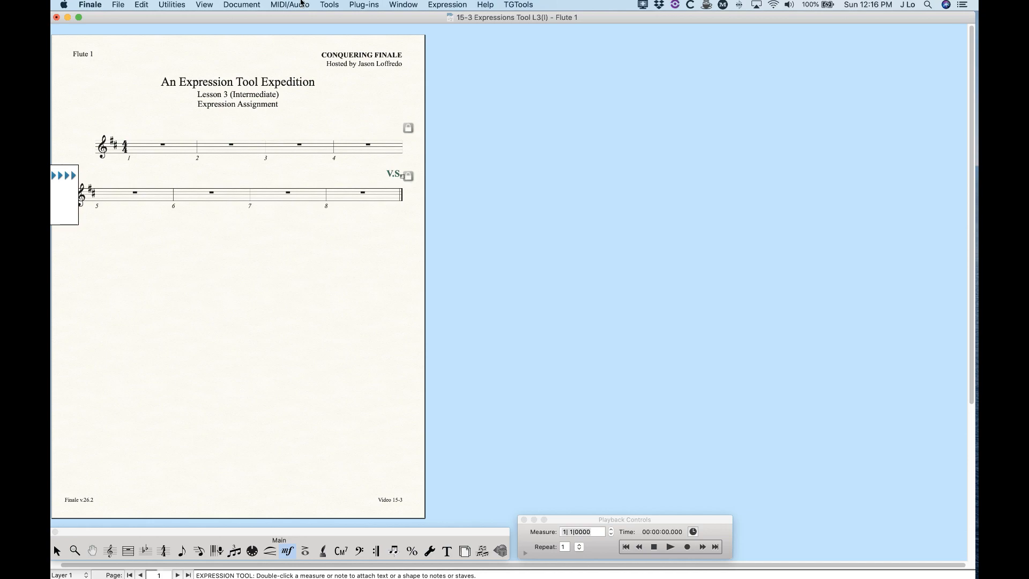
pyautogui.click(262, 5)
pyautogui.click(248, 18)
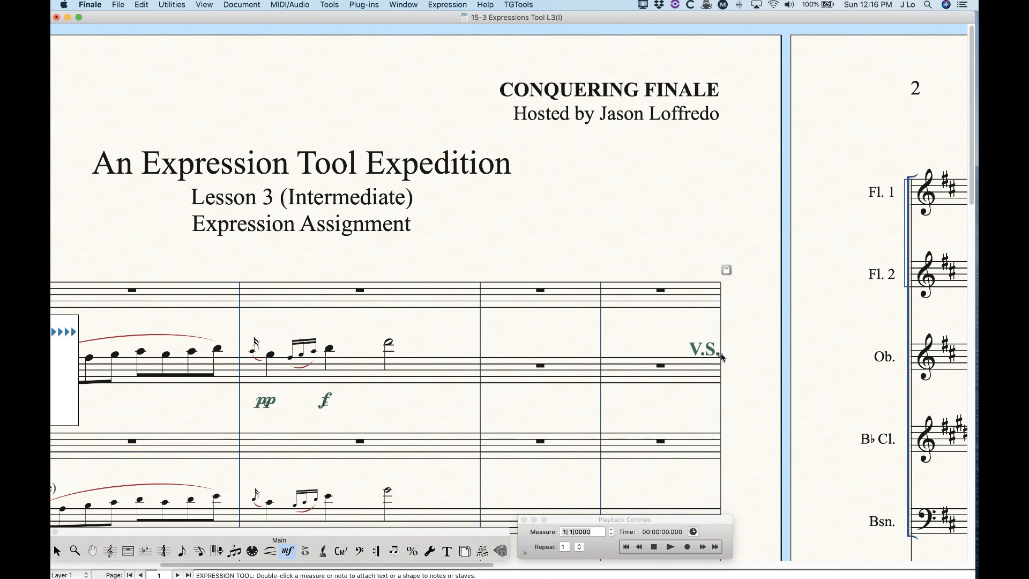
# - Set the V.S. expression to show on Part(s) Only
pyautogui.keyDown('shift'); pyautogui.doubleClick(722, 354); pyautogui.keyUp('shift')
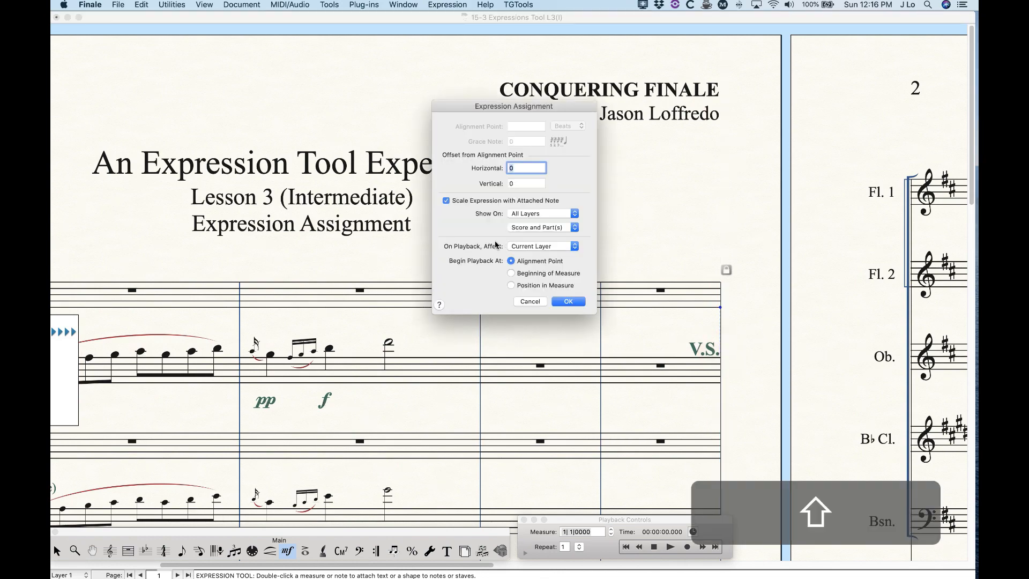
pyautogui.click(540, 229)
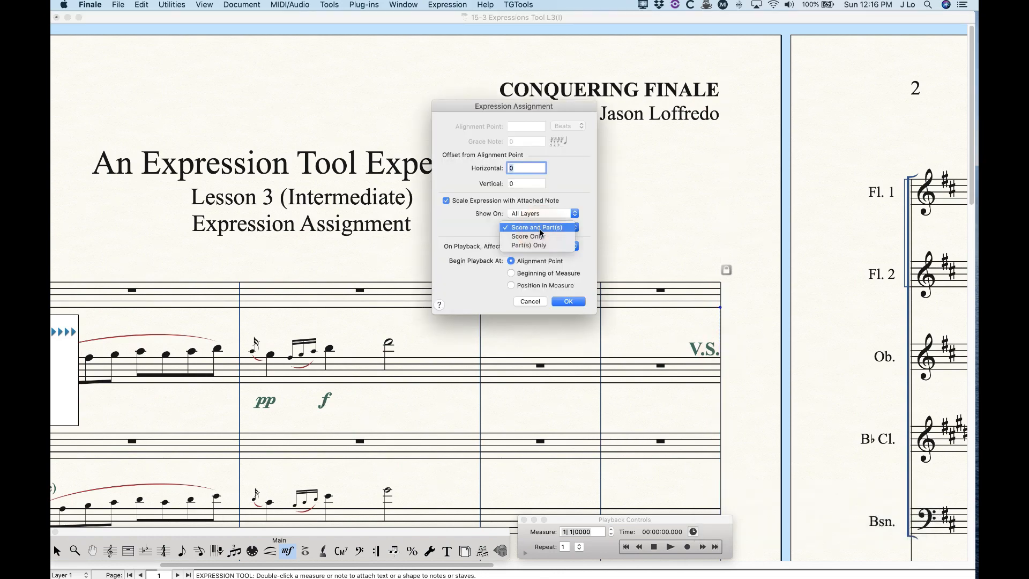
pyautogui.click(530, 245)
pyautogui.click(568, 302)
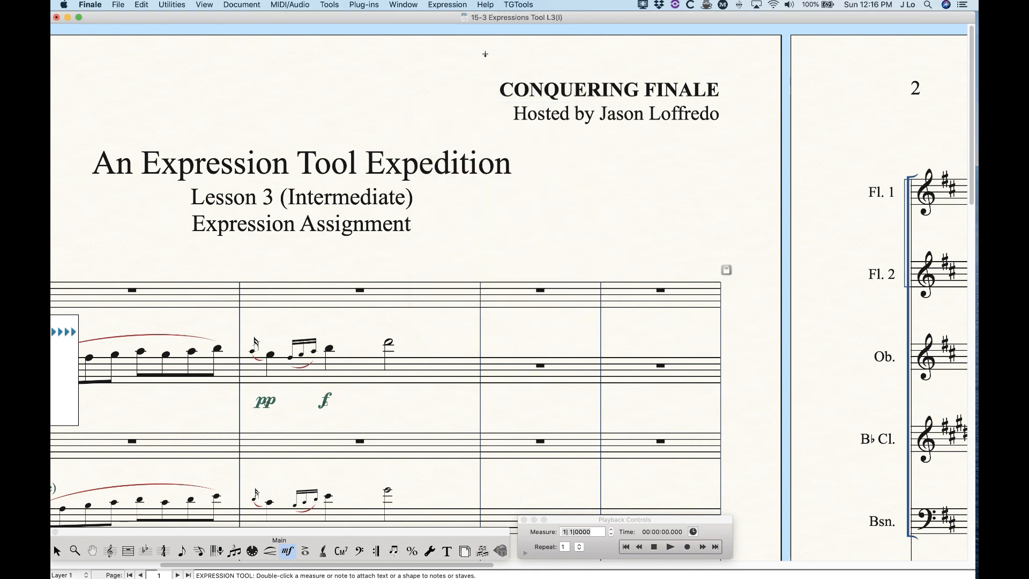
# - Check the parts-only V.S. marking in the Flute 1 part and go back to the score
pyautogui.click(251, 5)
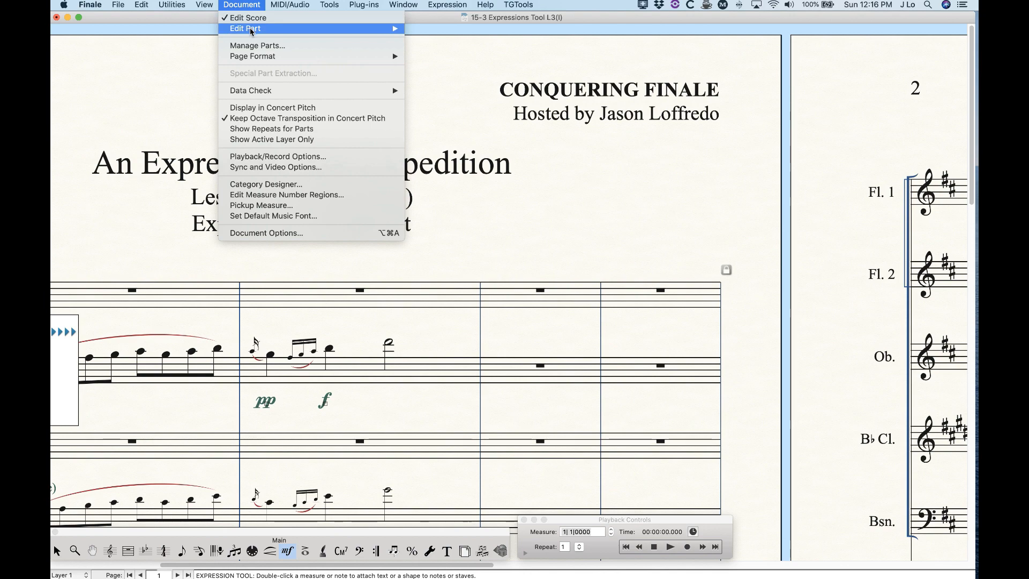
pyautogui.moveTo(251, 31)
pyautogui.click(429, 30)
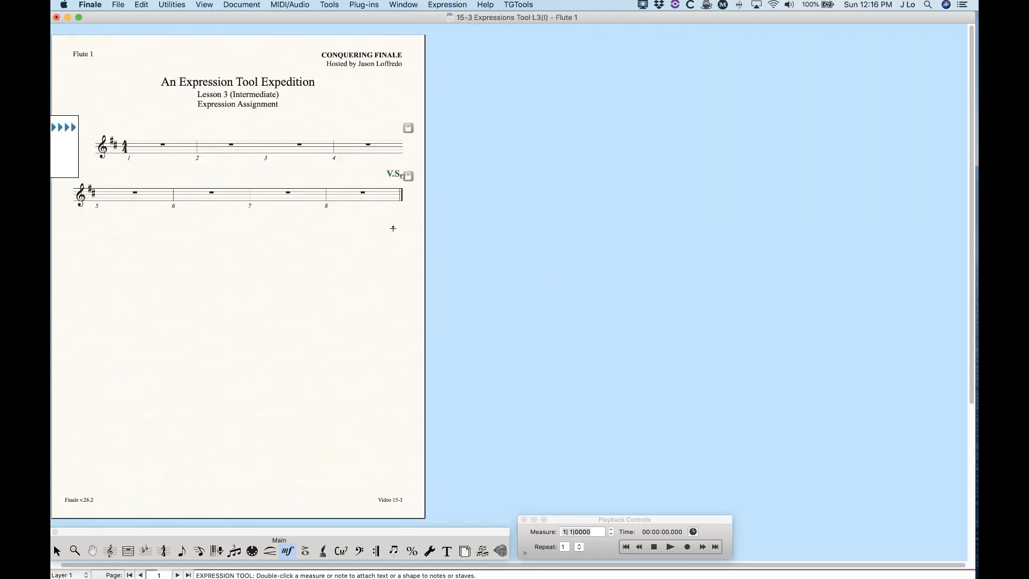
pyautogui.click(204, 5)
pyautogui.click(248, 20)
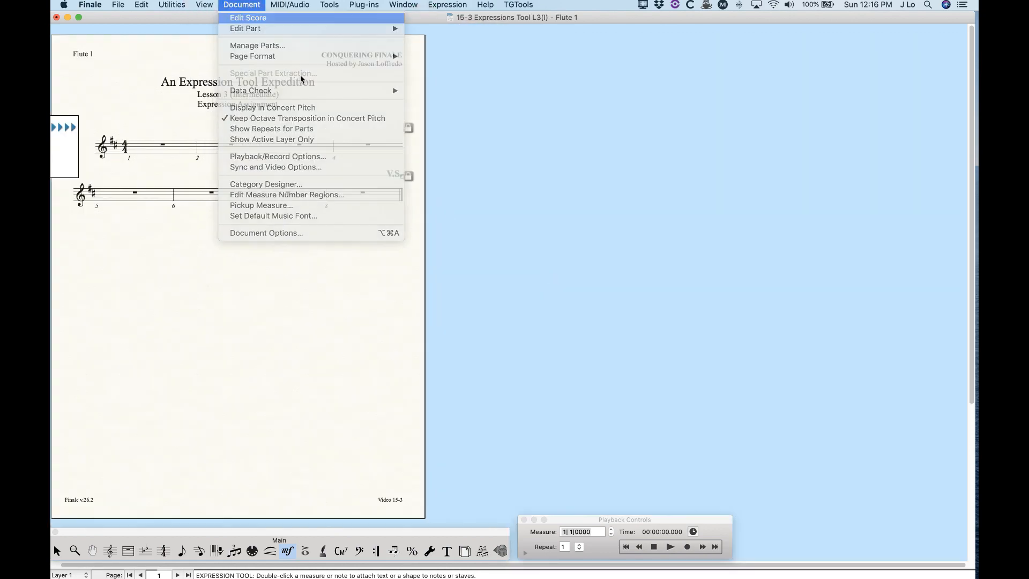
# - Add the boxed [0:12] technique text above the start of Flute 1's third measure
pyautogui.hscroll(5, 576, 314)
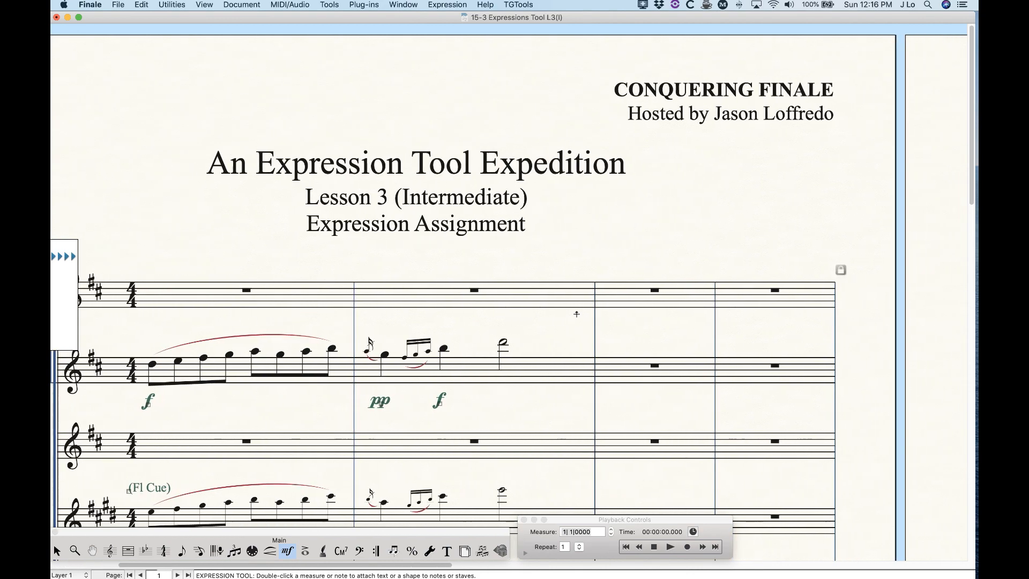
pyautogui.hscroll(2, 576, 313)
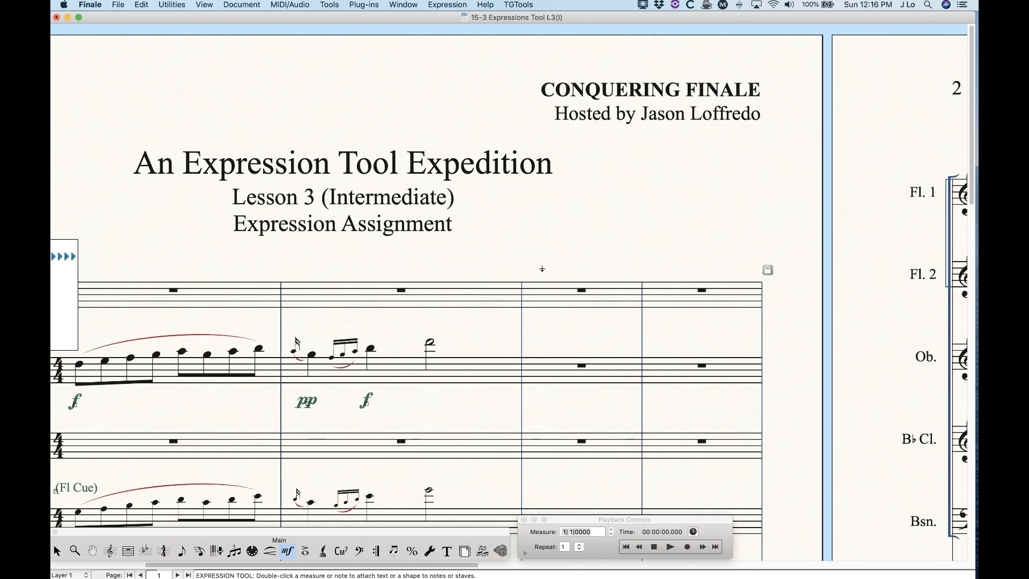
pyautogui.doubleClick(541, 269)
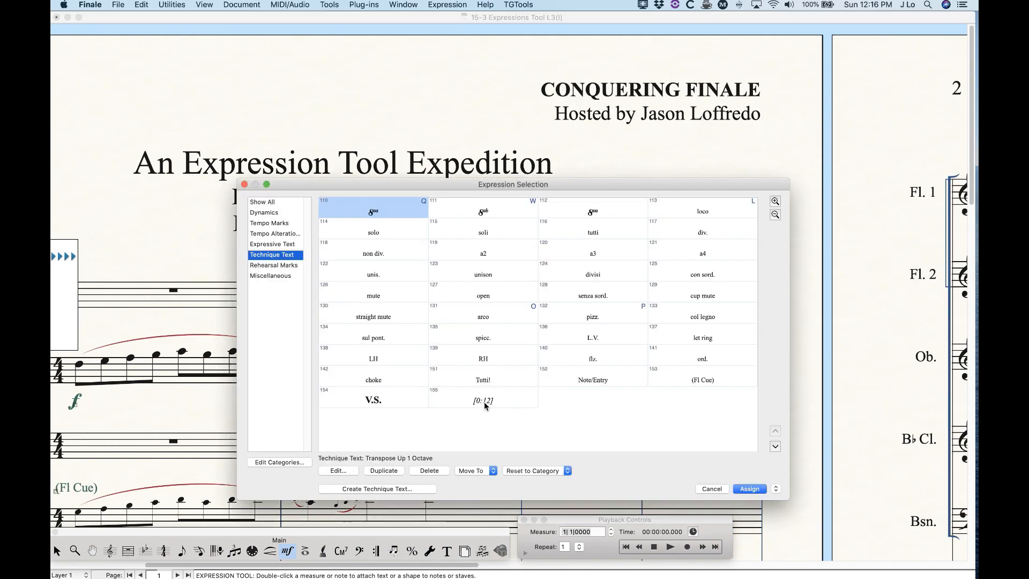
pyautogui.click(485, 403)
pyautogui.press('Return')
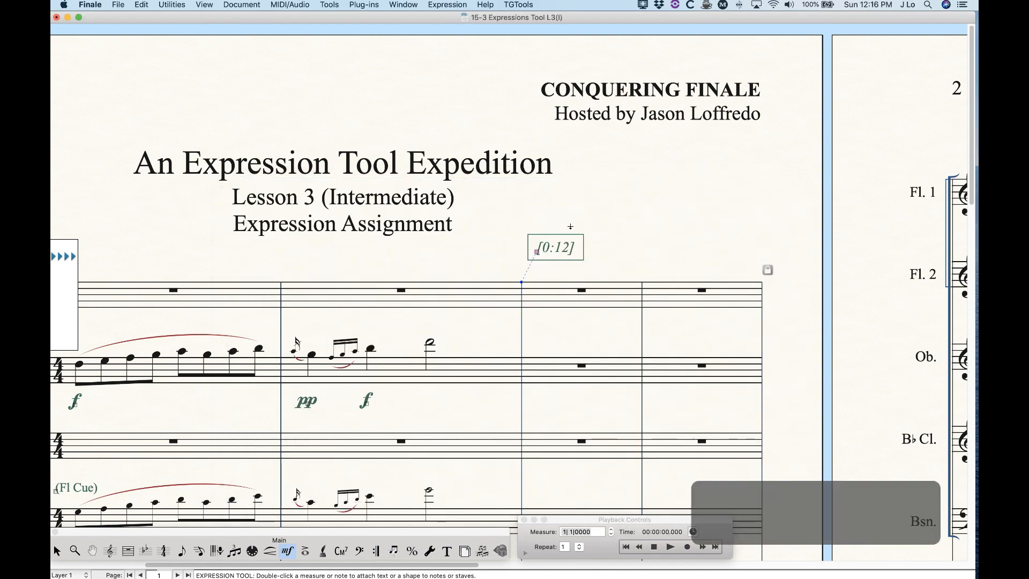
# - View the Flute 1 part to check the [0:12] marking, and return to the score
pyautogui.click(242, 5)
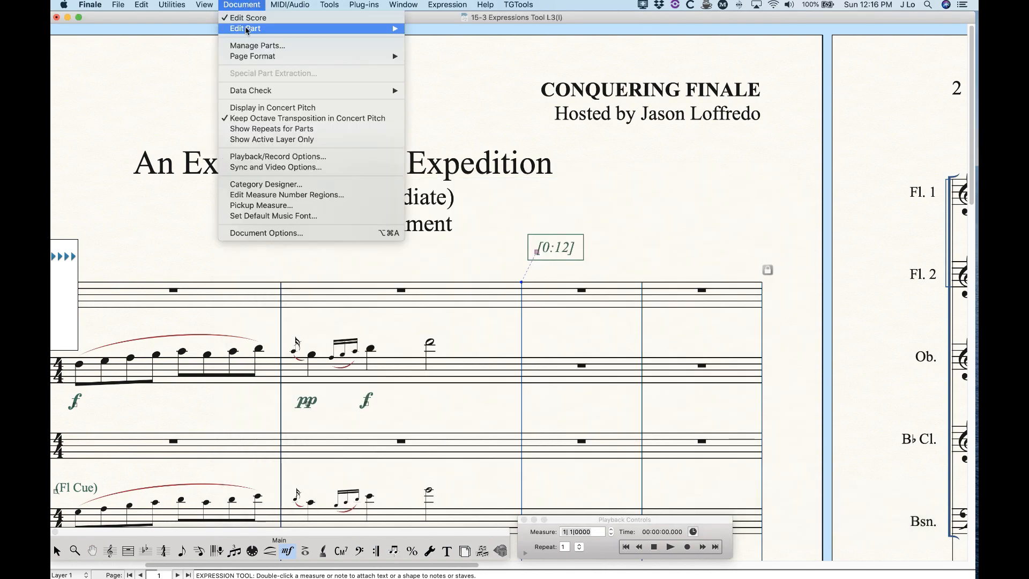
pyautogui.moveTo(375, 28)
pyautogui.click(446, 28)
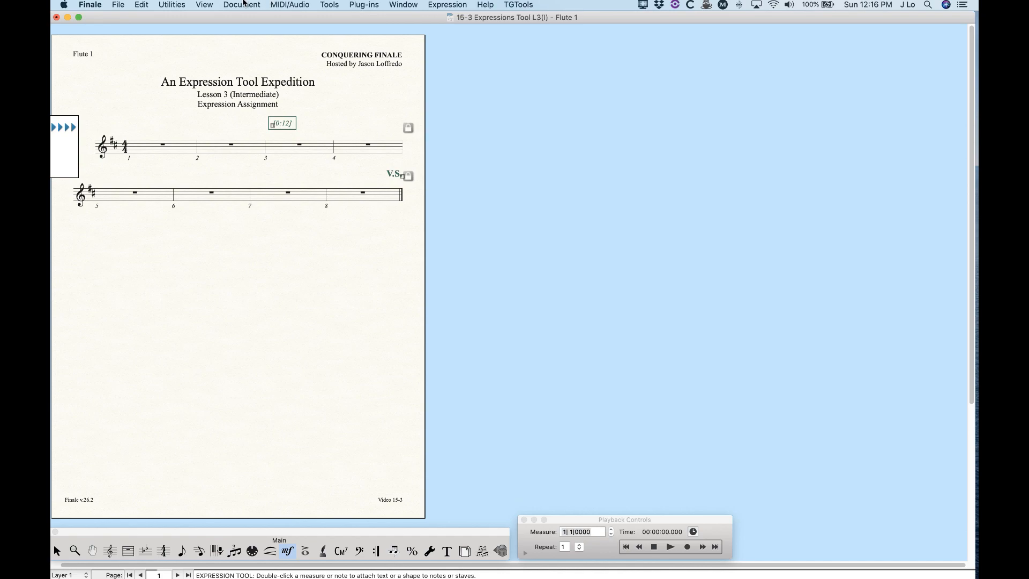
pyautogui.click(258, 4)
pyautogui.click(252, 18)
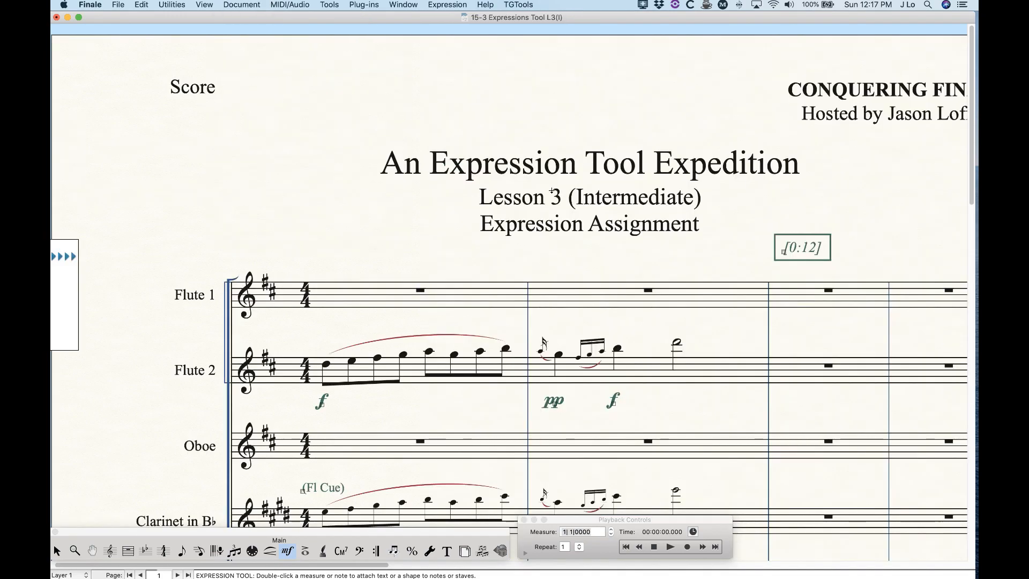
# - Set the [0:12] expression above Flute 1's third measure to show on Score Only
pyautogui.hscroll(4, 676, 312)
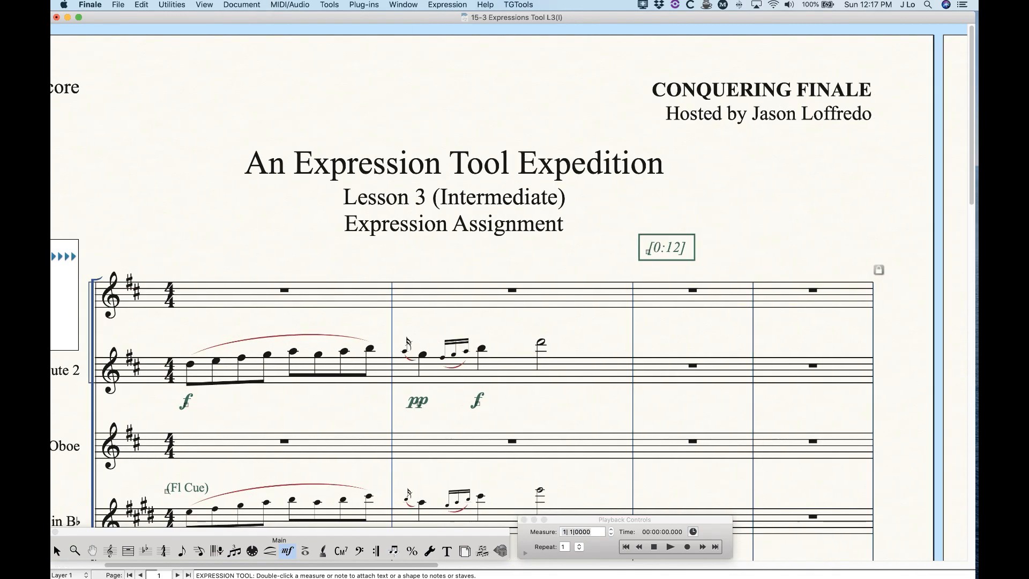
pyautogui.keyDown('shift'); pyautogui.doubleClick(658, 252); pyautogui.keyUp('shift')
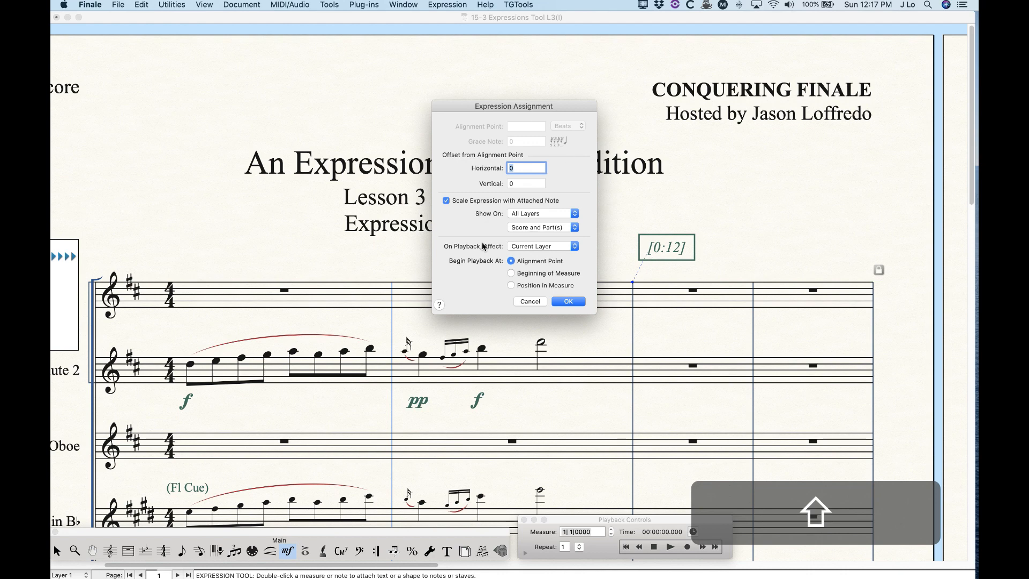
pyautogui.click(547, 227)
pyautogui.click(546, 235)
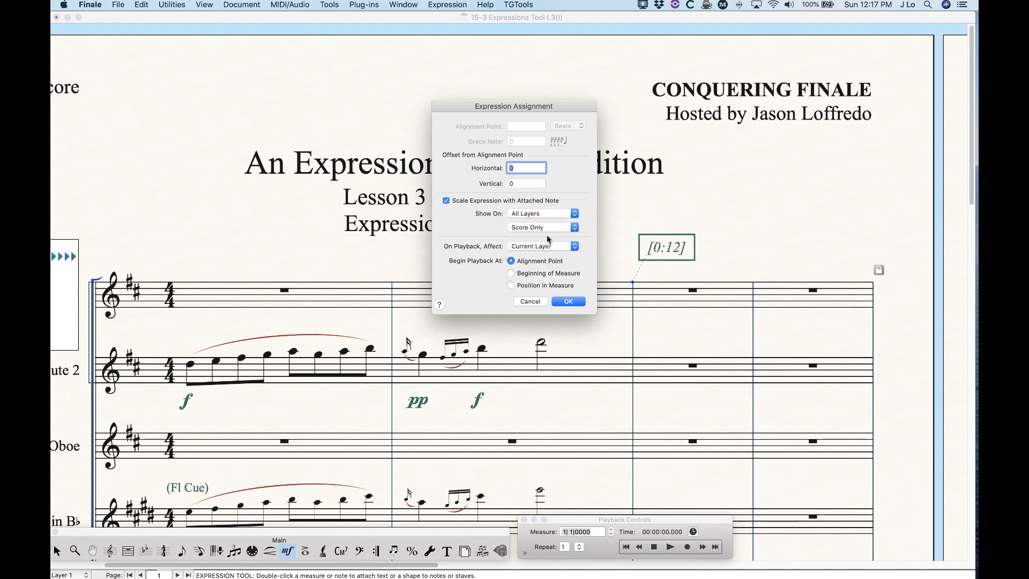
pyautogui.click(567, 302)
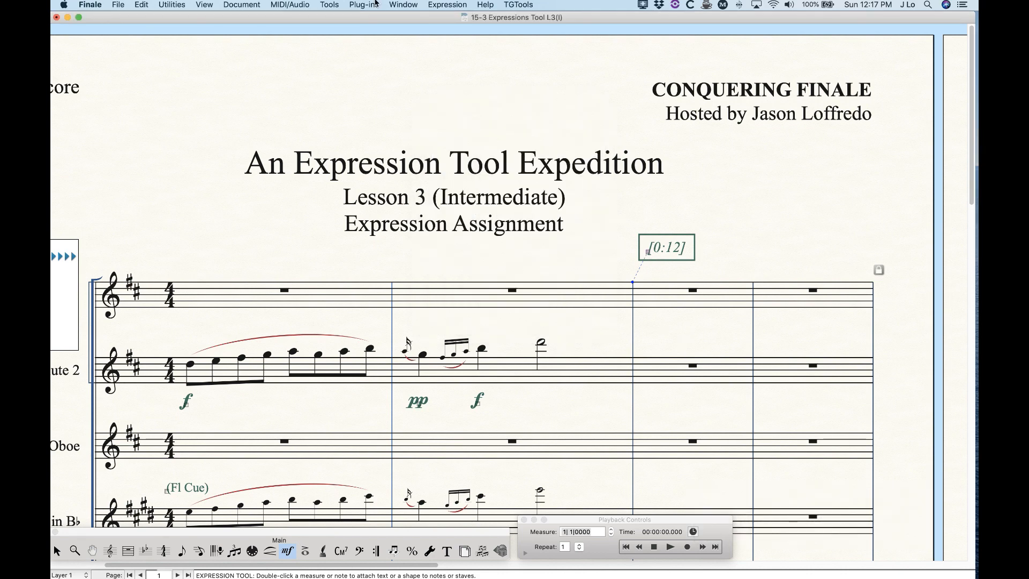
# - Check the Flute 1 part for the score-only [0:12] marking and go back to the score
pyautogui.click(241, 5)
pyautogui.moveTo(263, 29)
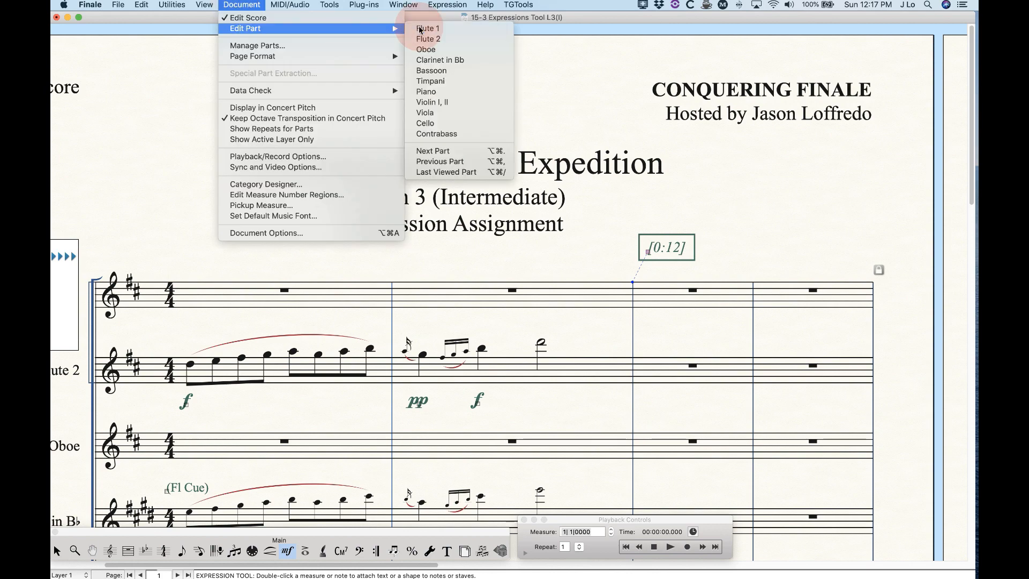
pyautogui.click(420, 29)
pyautogui.click(229, 5)
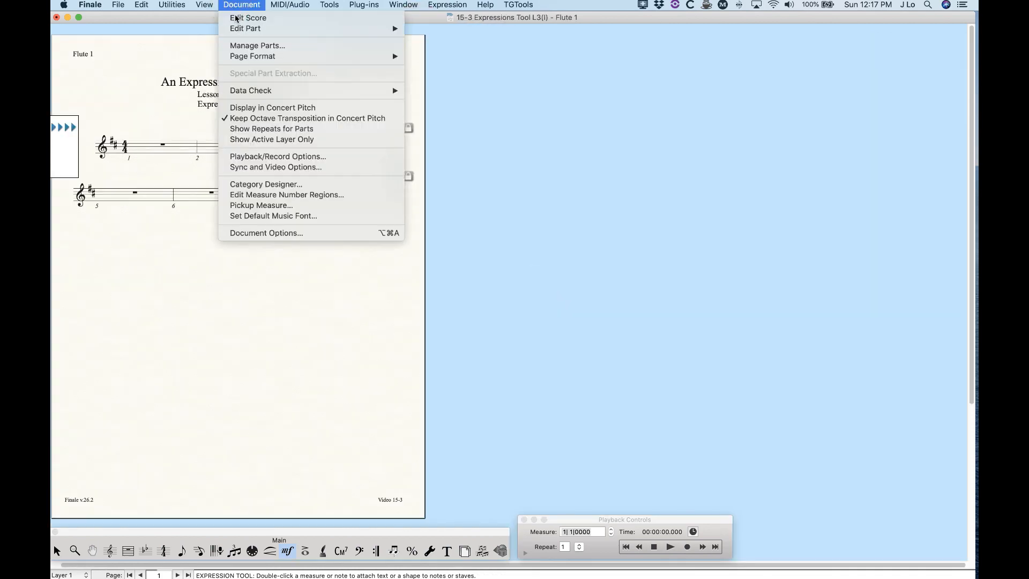
pyautogui.click(241, 18)
# - Review the Score and Part(s), Score Only and Part(s) Only visibility choices for the [0:12] expression above Flute 1's third measure
pyautogui.hscroll(5, 428, 227)
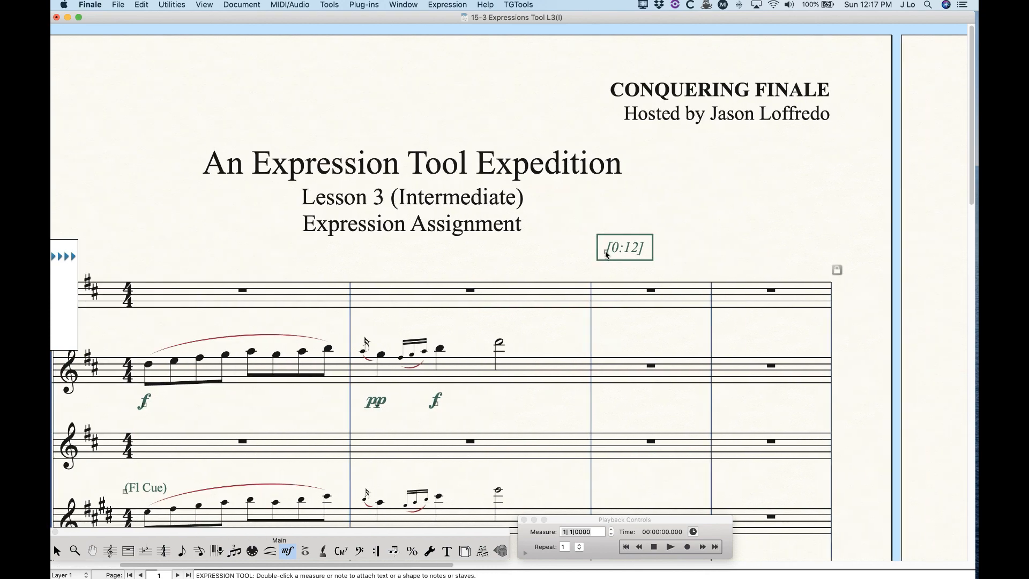
pyautogui.keyDown('shift'); pyautogui.doubleClick(606, 254); pyautogui.keyUp('shift')
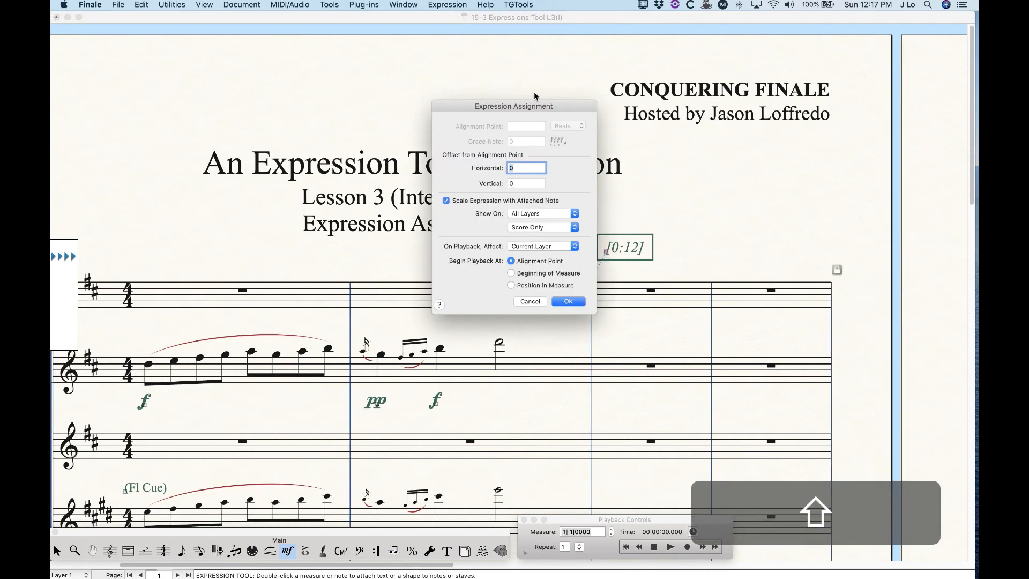
pyautogui.click(520, 230)
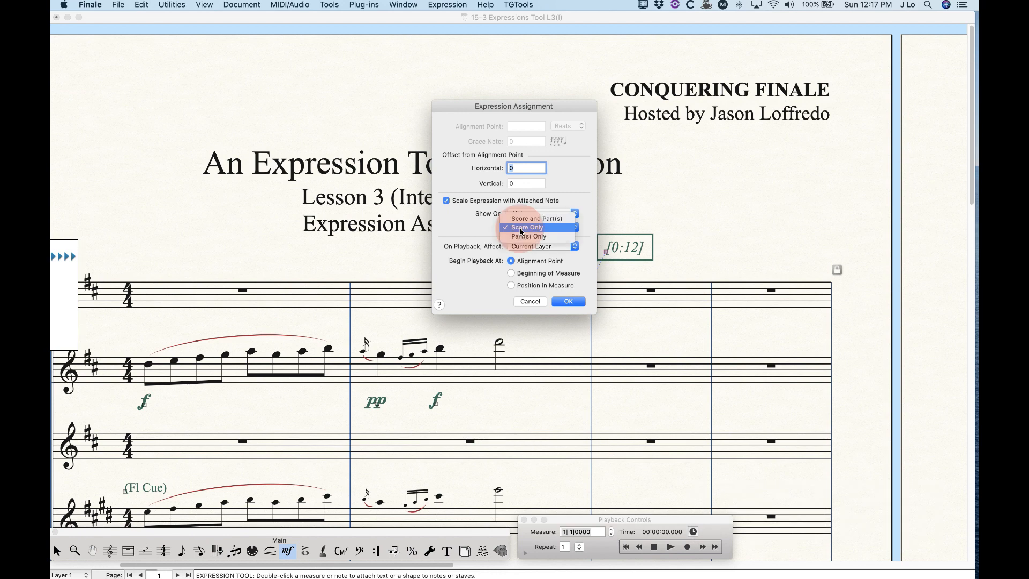
pyautogui.click(448, 224)
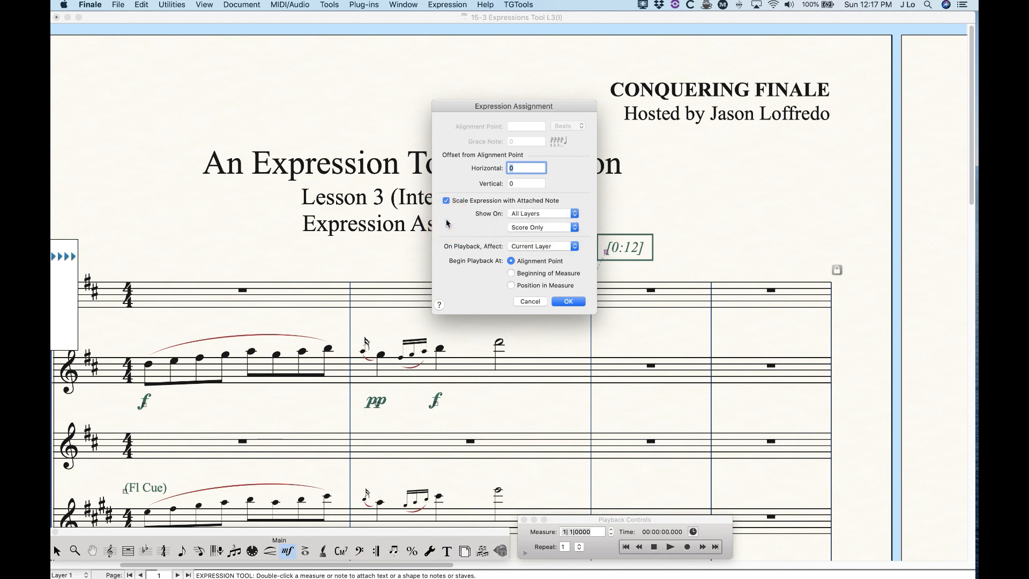
pyautogui.click(523, 228)
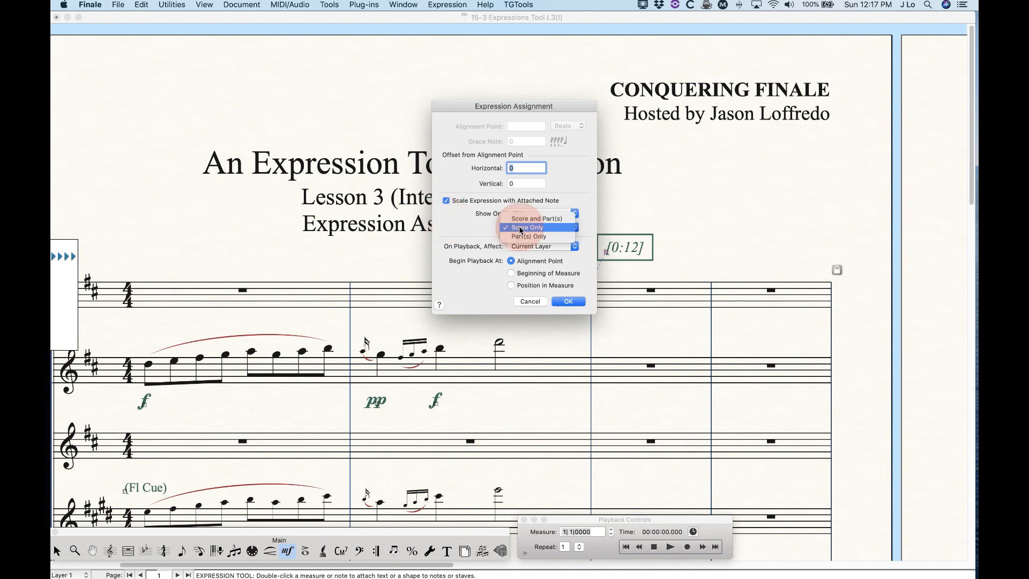
pyautogui.click(475, 231)
pyautogui.click(568, 302)
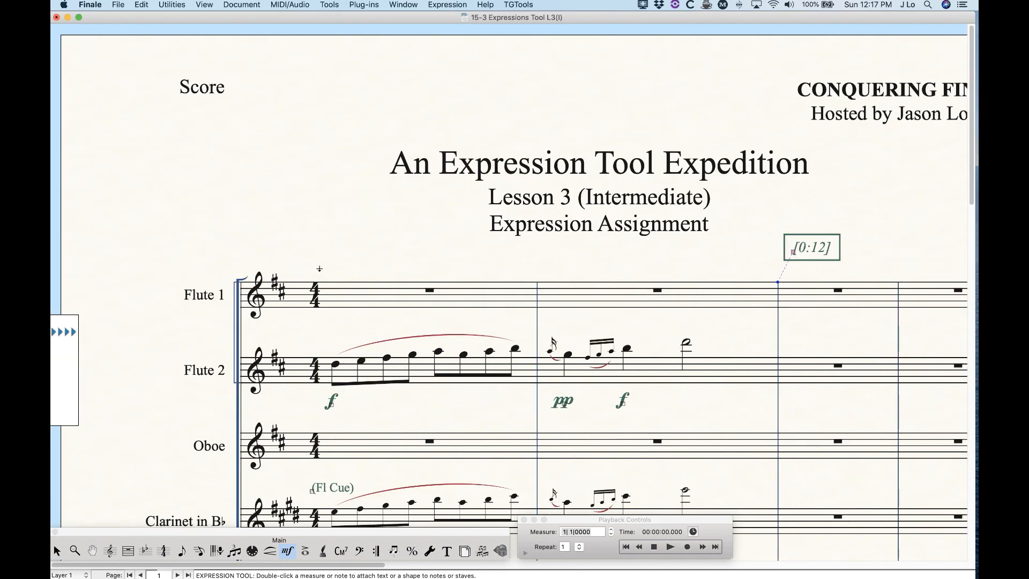
# - Try a Larghissimo tempo mark above Flute 1's first measure, checking its Expression Assignment options, and delete it
pyautogui.doubleClick(327, 269)
pyautogui.click(272, 224)
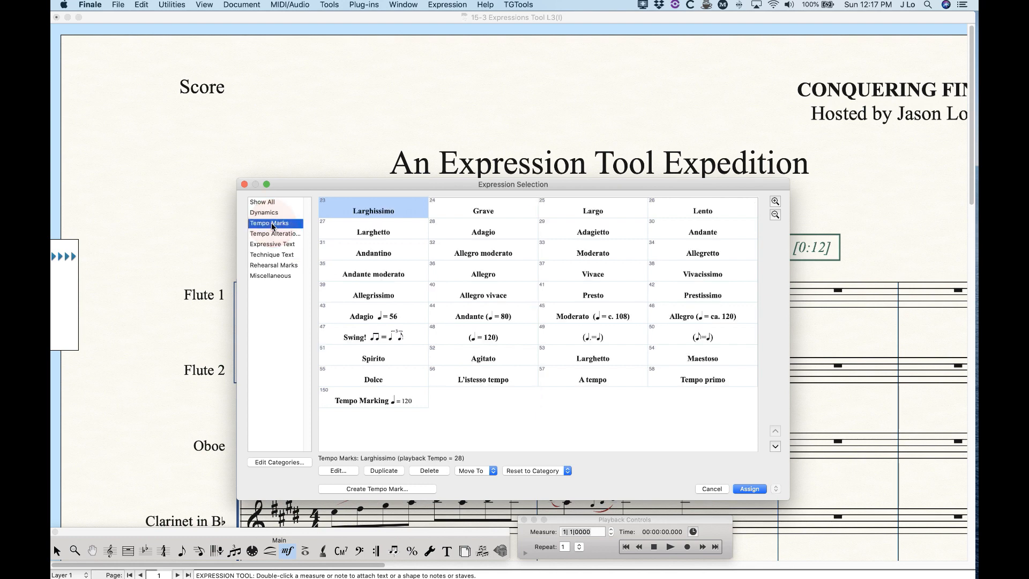
pyautogui.doubleClick(375, 214)
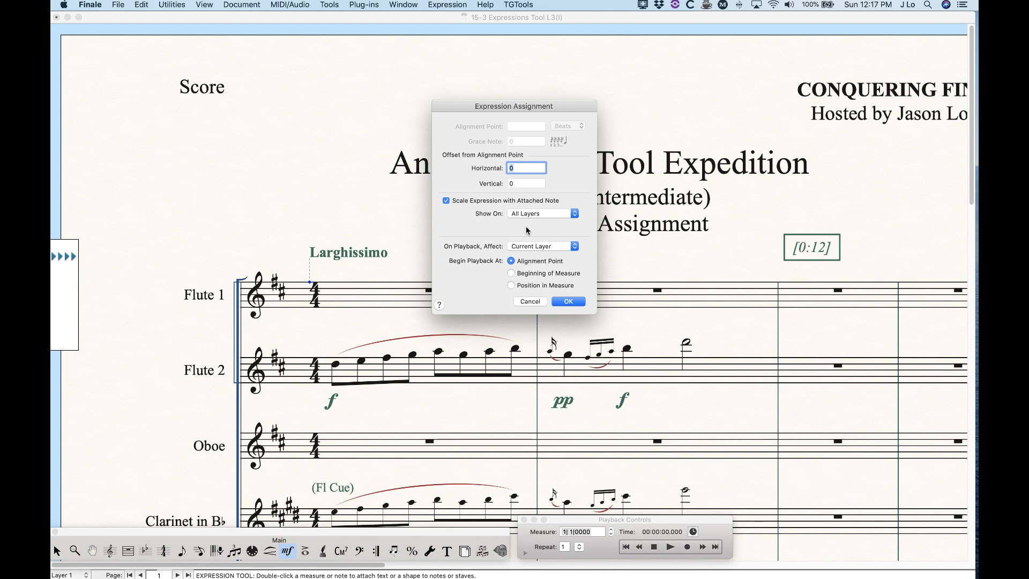
pyautogui.click(532, 301)
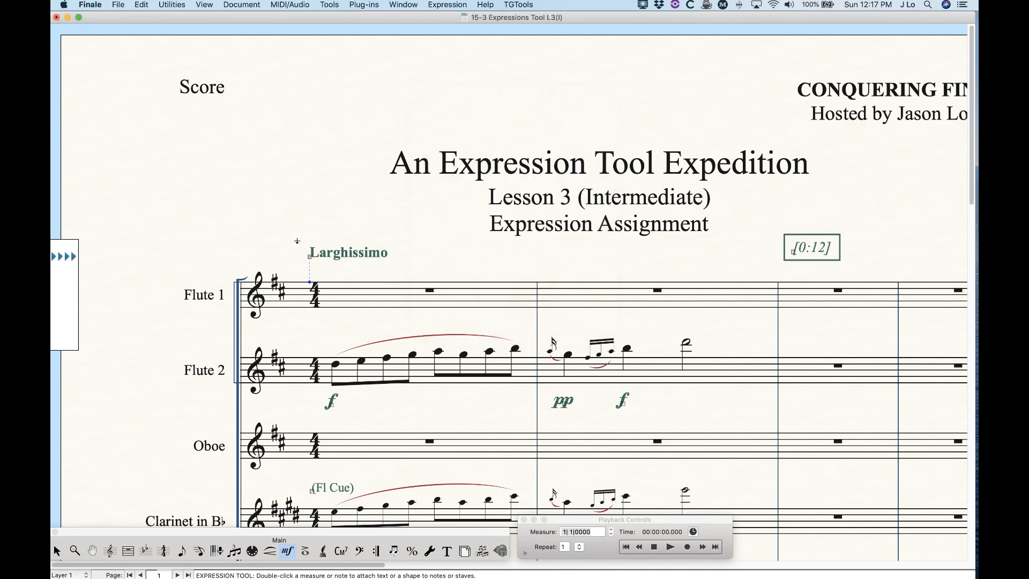
pyautogui.press('BackSpace')
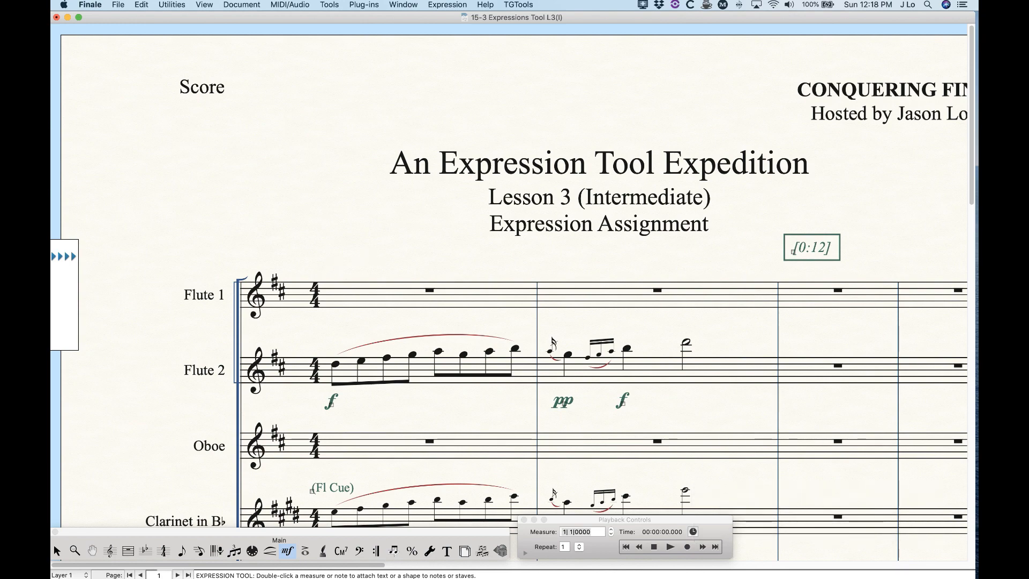
# - Add a pp dynamic at beat 3 below the upper piano staff in the last page's second measure
pyautogui.hscroll(20, 426, 323)
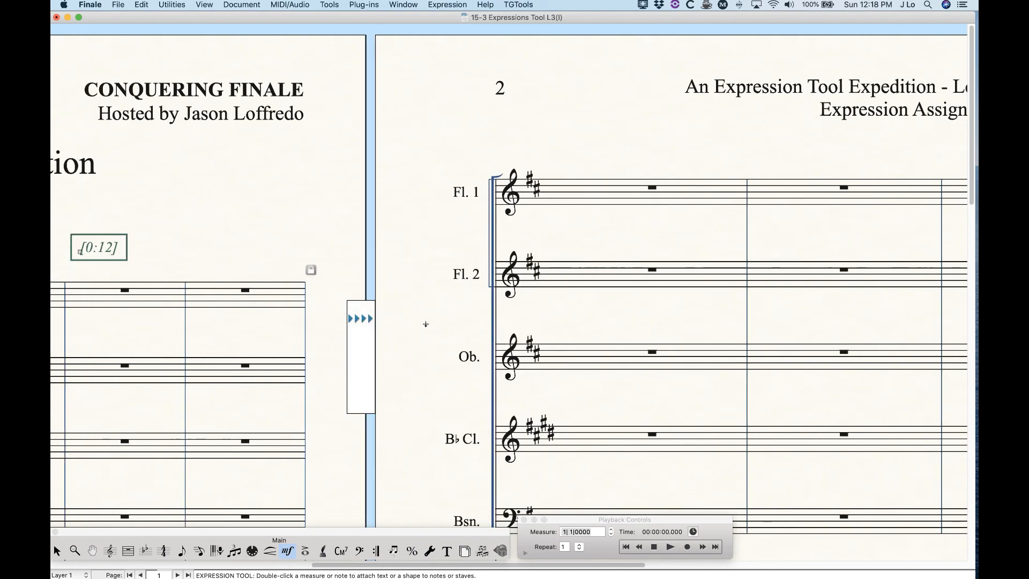
pyautogui.press('super+minus')
pyautogui.press('super+minus')
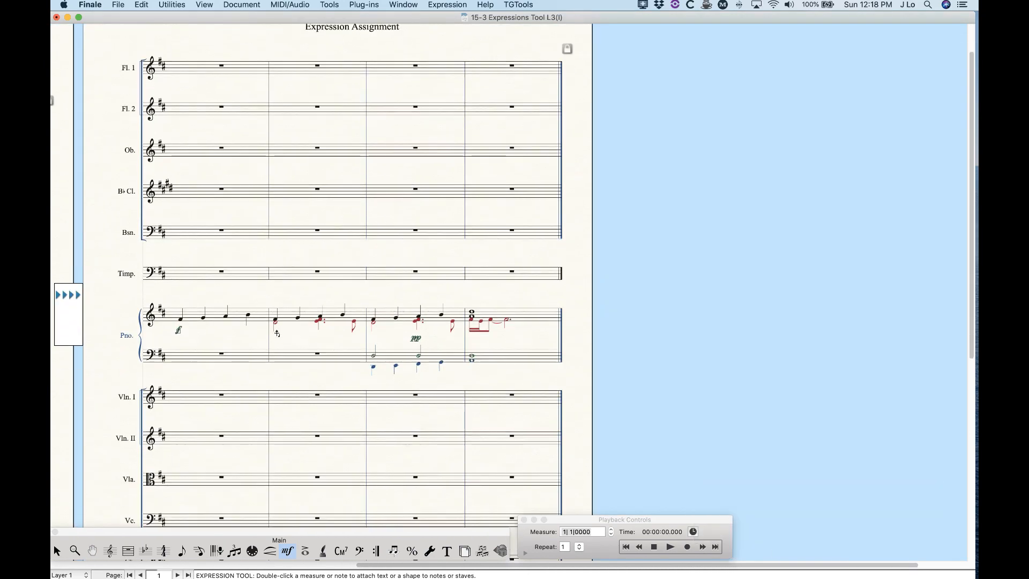
pyautogui.press('8')
pyautogui.click(320, 335)
# - Delete the pp in the piano's third measure on the last page and nudge the second measure's pp under beat 3
pyautogui.click(418, 340)
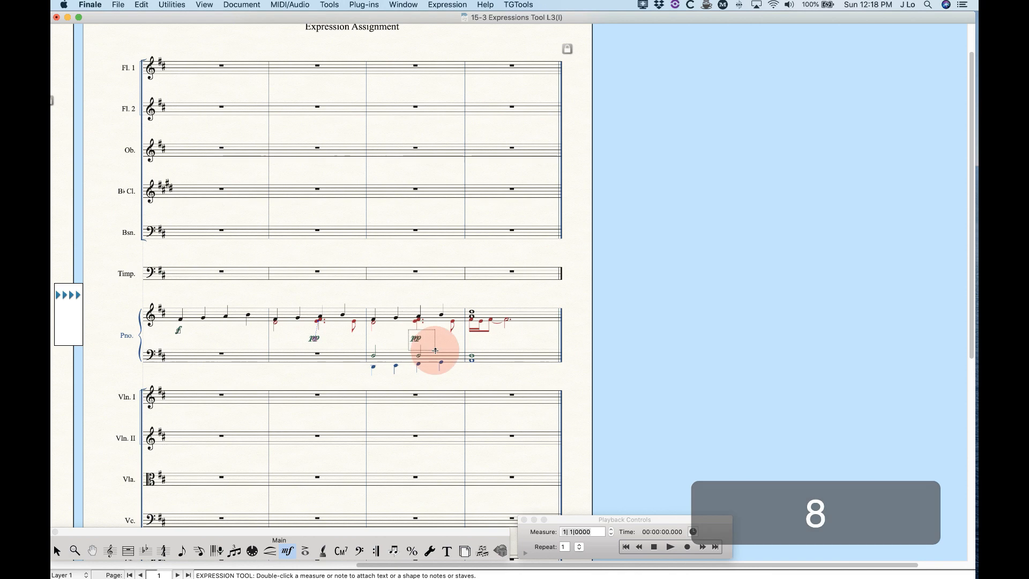
pyautogui.press('BackSpace')
pyautogui.click(314, 341)
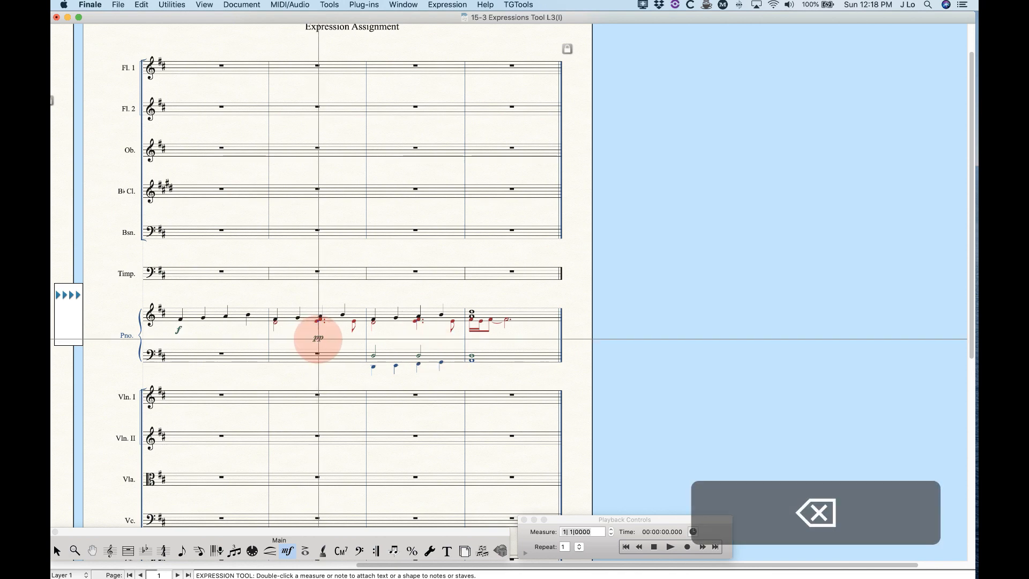
# - Inspect which layers the On Playback, Affect setting offers for the piano's pp, leaving its assignment unchanged
pyautogui.keyDown('shift'); pyautogui.doubleClick(318, 342); pyautogui.keyUp('shift')
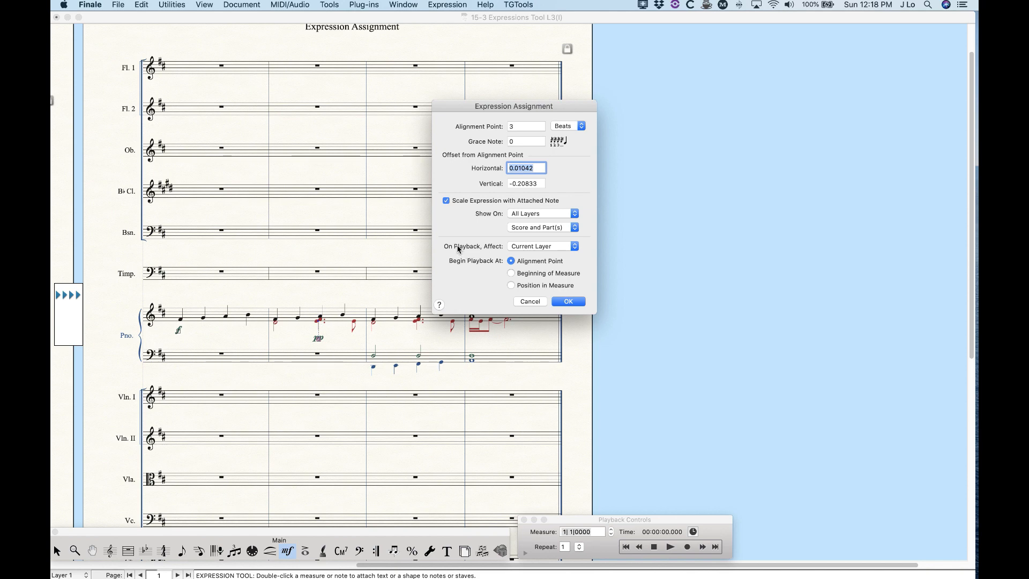
pyautogui.click(556, 247)
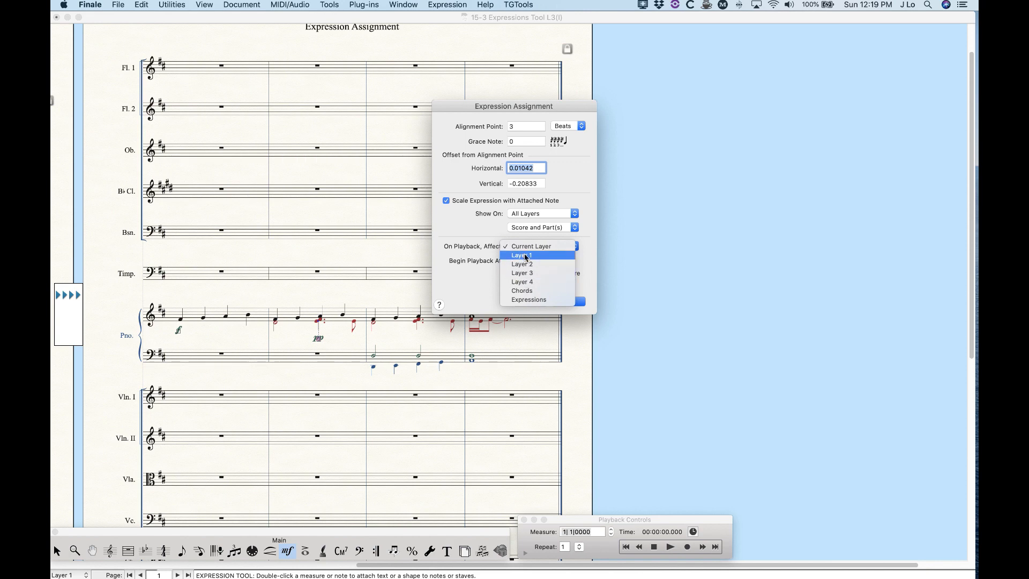
pyautogui.click(464, 276)
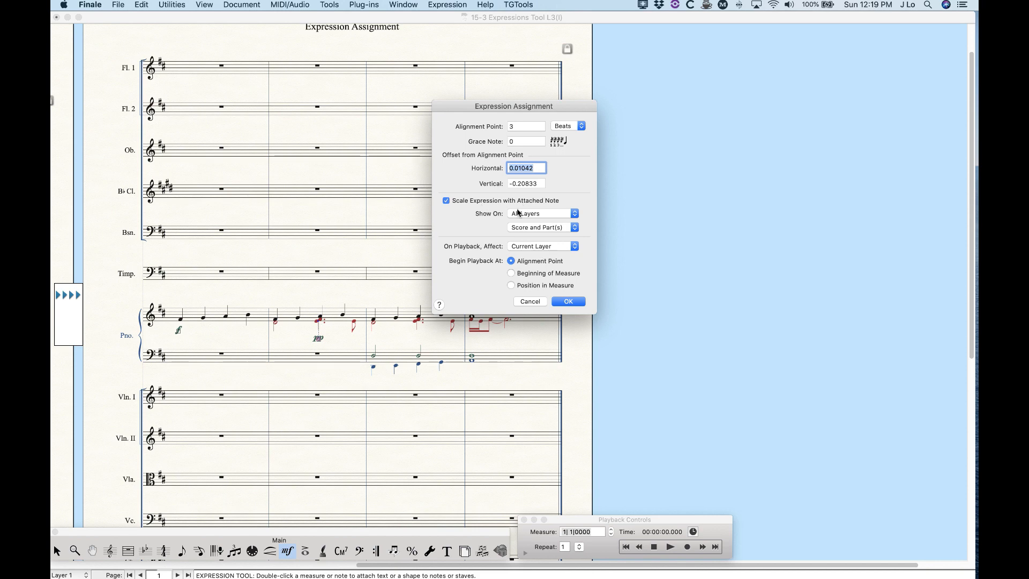
pyautogui.click(541, 248)
pyautogui.click(466, 235)
pyautogui.click(528, 302)
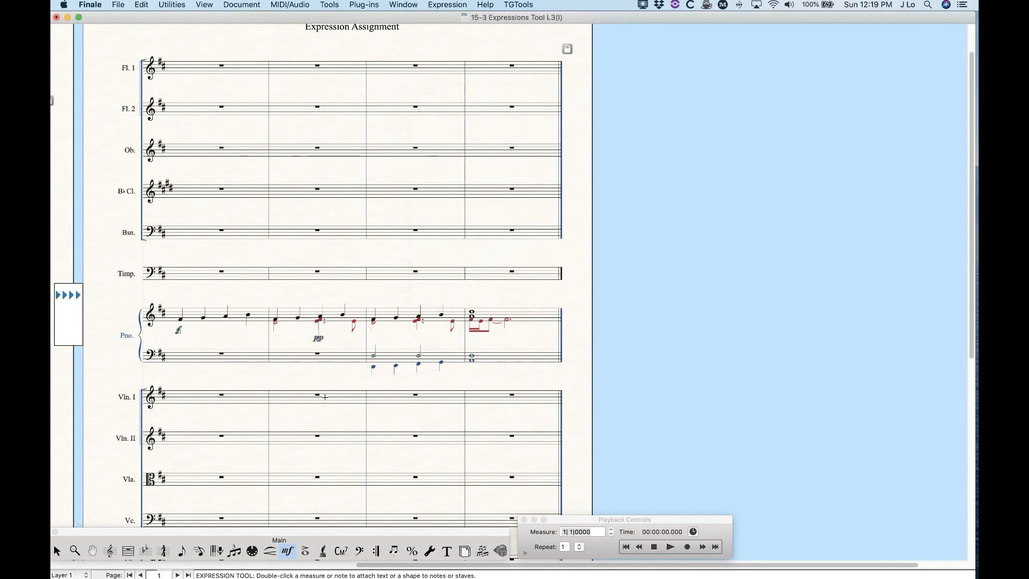
# - Inspect the layer and playback assignment of the piano's f dynamic in the last page's first measure
pyautogui.keyDown('shift'); pyautogui.doubleClick(178, 333); pyautogui.keyUp('shift')
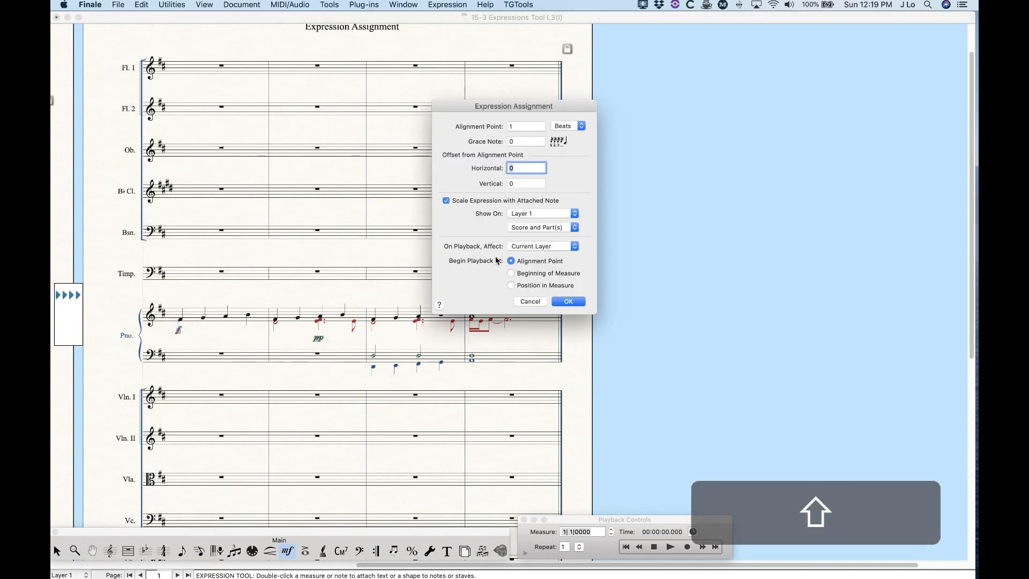
pyautogui.click(543, 246)
pyautogui.click(464, 234)
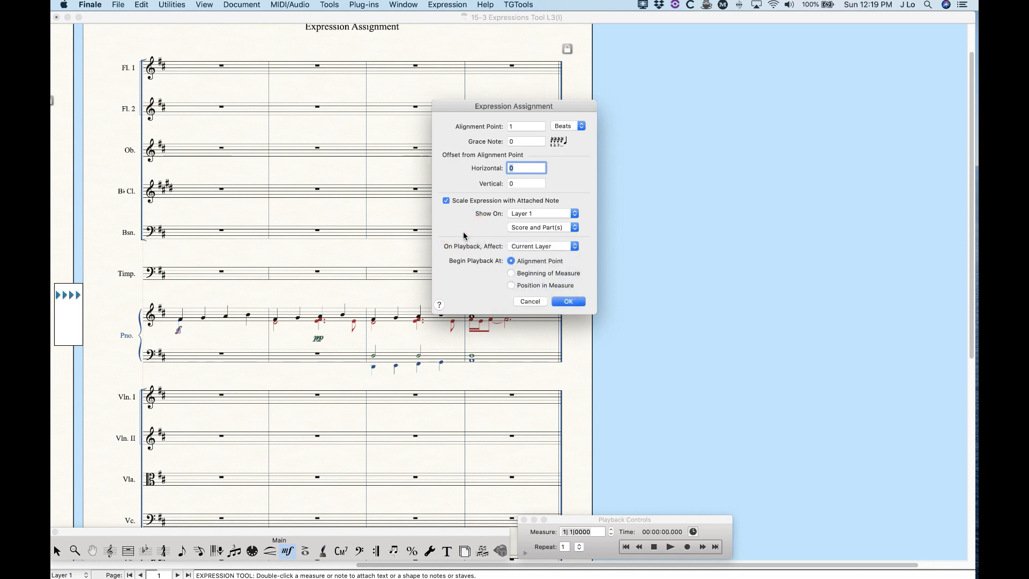
pyautogui.click(529, 301)
pyautogui.press('super+equal')
pyautogui.press('super+equal')
pyautogui.press('super+equal')
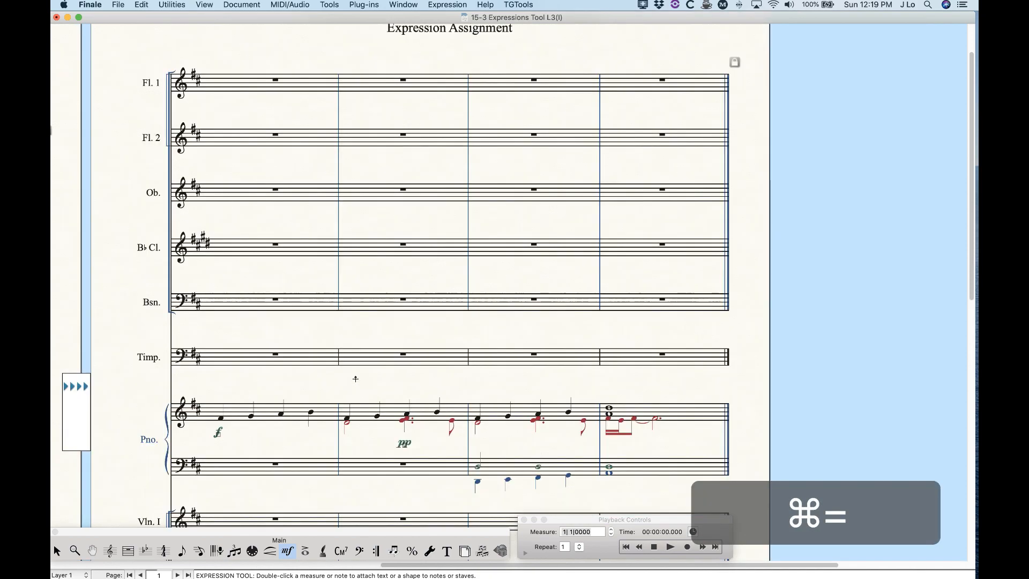
pyautogui.press('super+k')
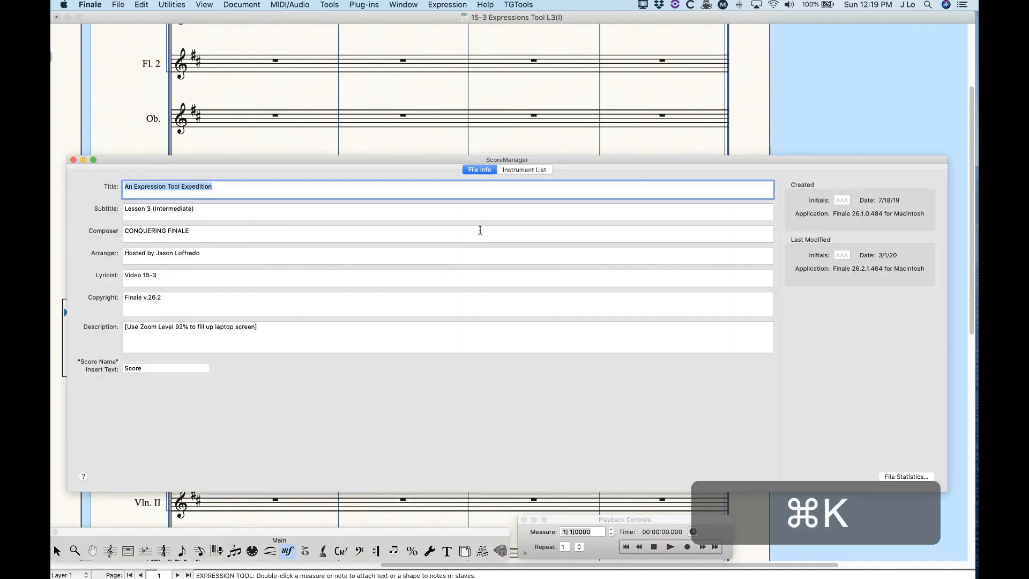
pyautogui.click(517, 167)
pyautogui.click(87, 251)
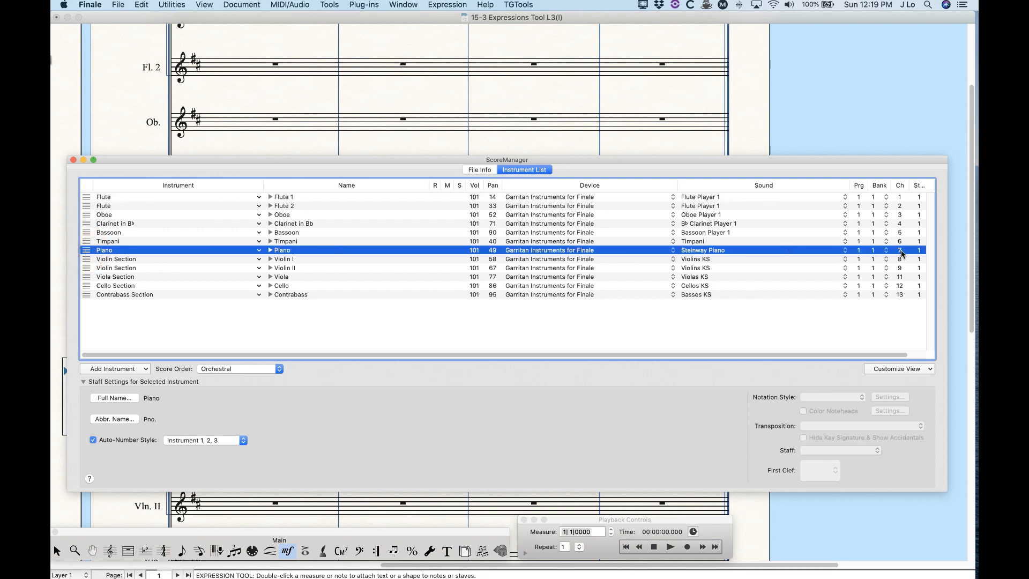
pyautogui.click(270, 251)
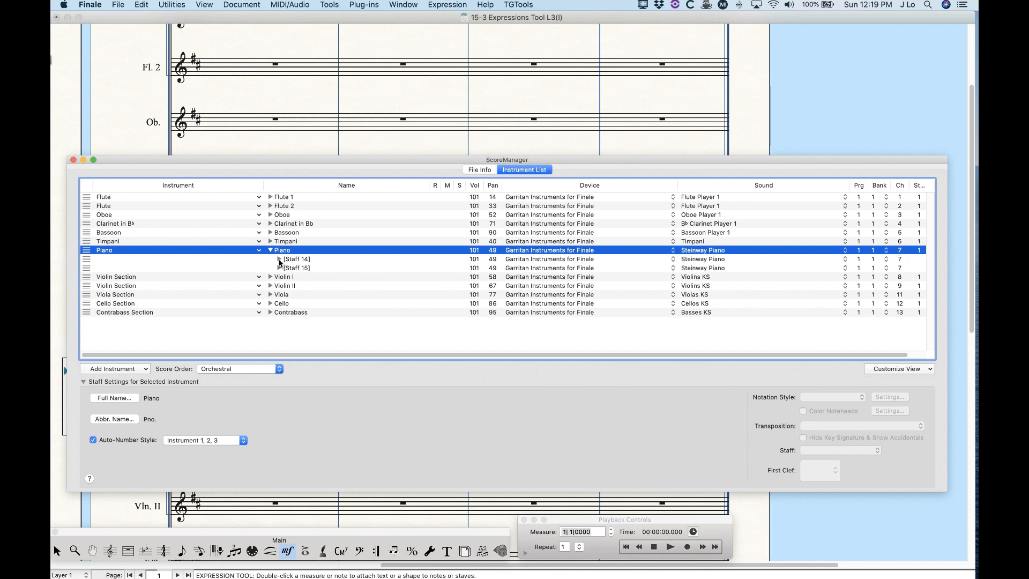
pyautogui.click(278, 259)
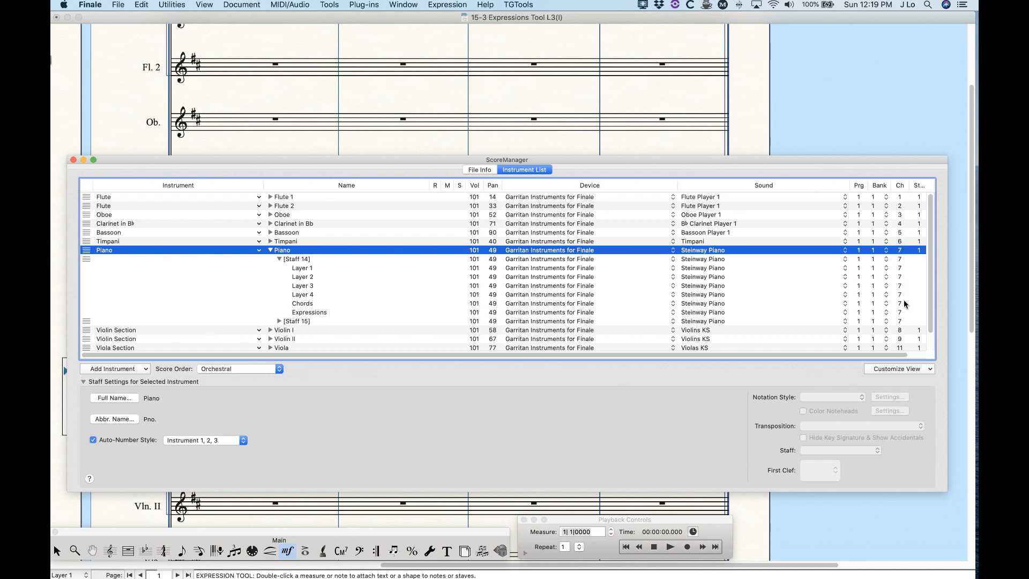
pyautogui.click(279, 259)
pyautogui.click(271, 250)
pyautogui.click(74, 160)
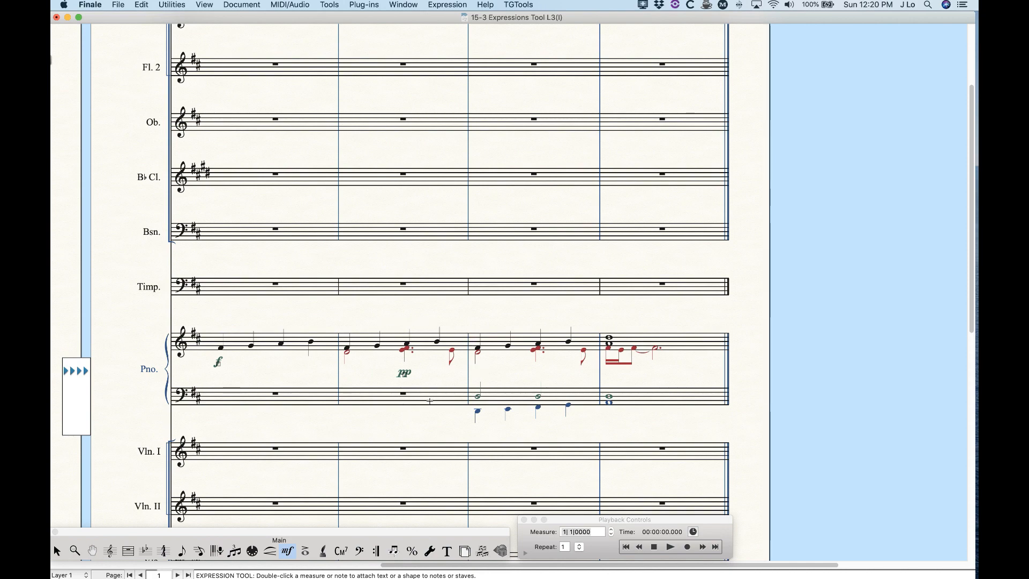
# - Recheck the On Playback, Affect choices in the piano pp's Expression Assignment and leave without changes
pyautogui.click(406, 375)
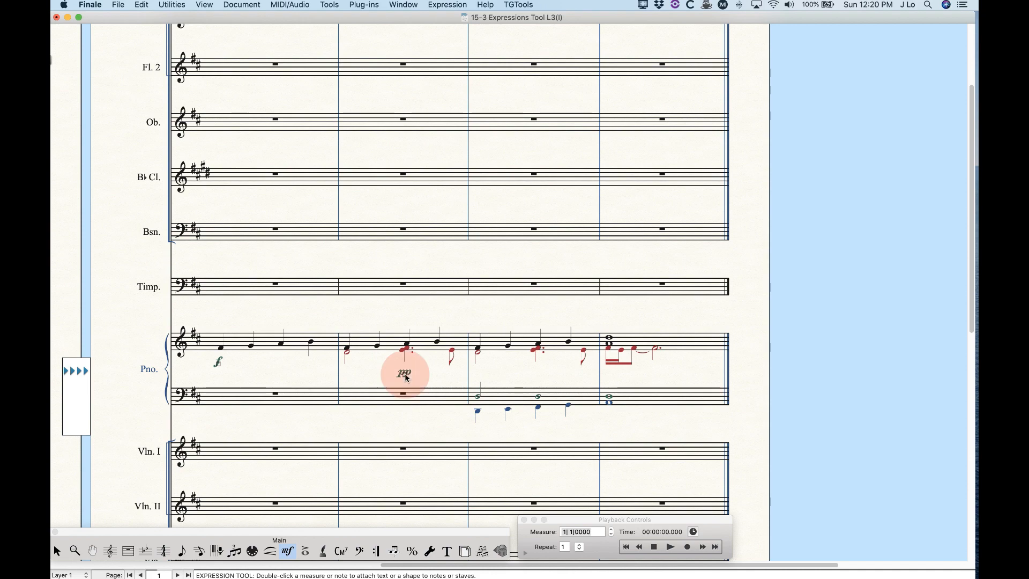
pyautogui.keyDown('shift'); pyautogui.doubleClick(406, 375); pyautogui.keyUp('shift')
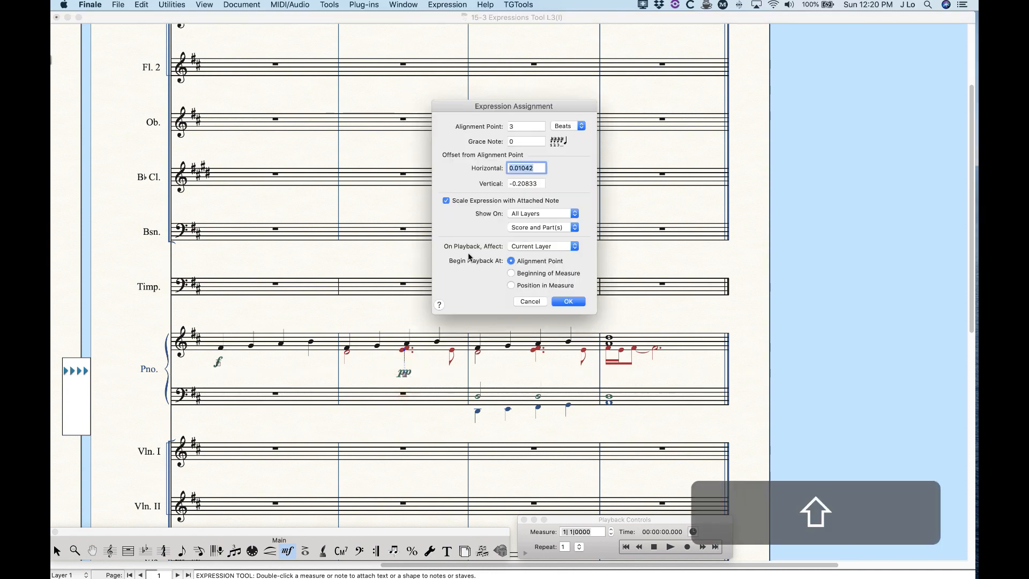
pyautogui.click(540, 247)
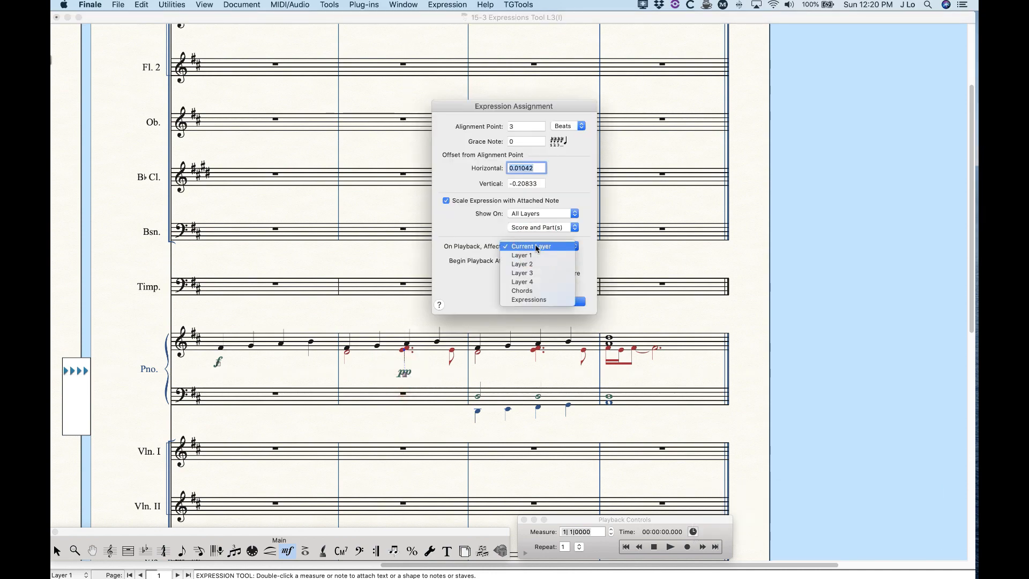
pyautogui.click(474, 261)
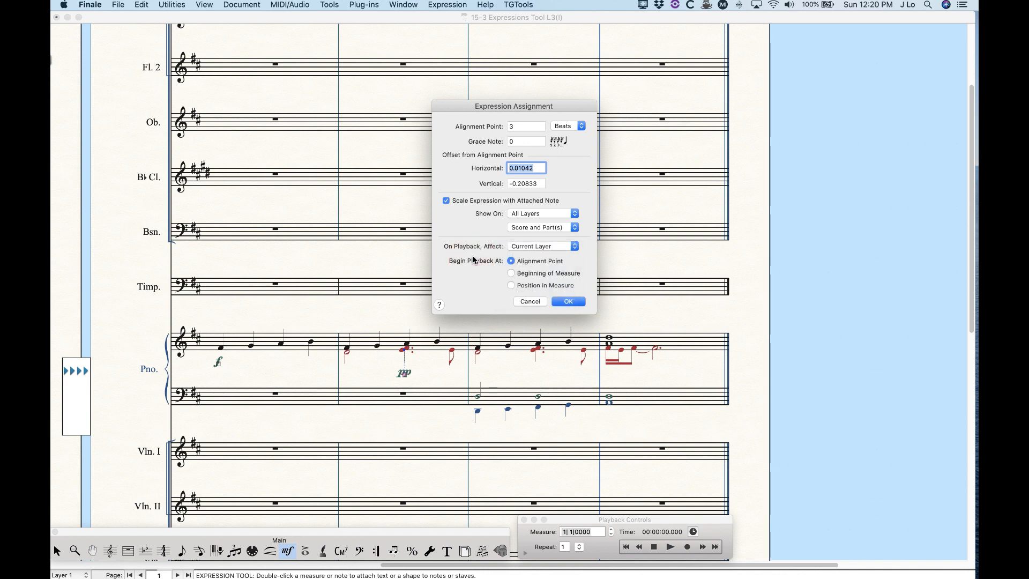
pyautogui.click(529, 302)
pyautogui.press('super+k')
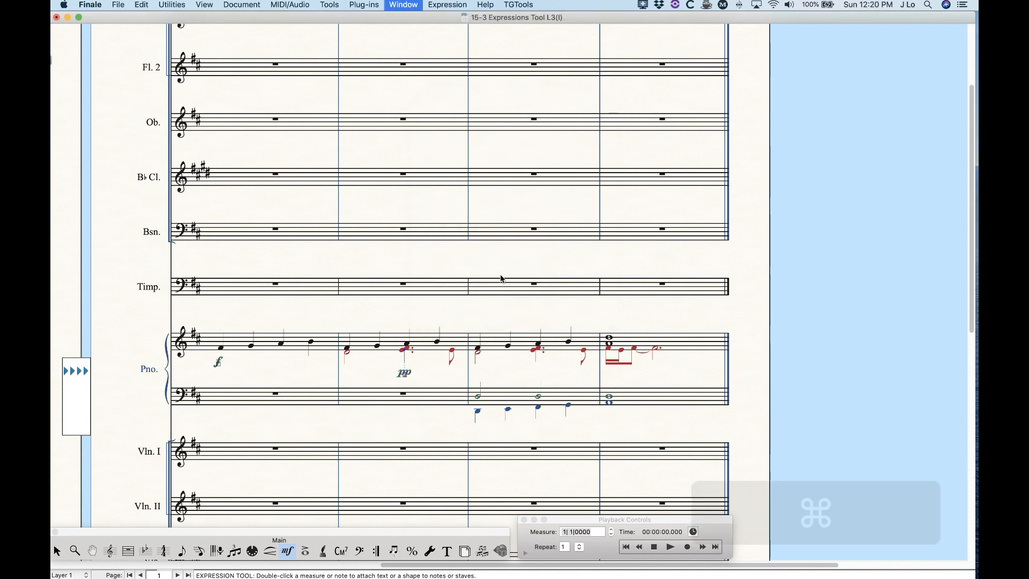
pyautogui.click(270, 248)
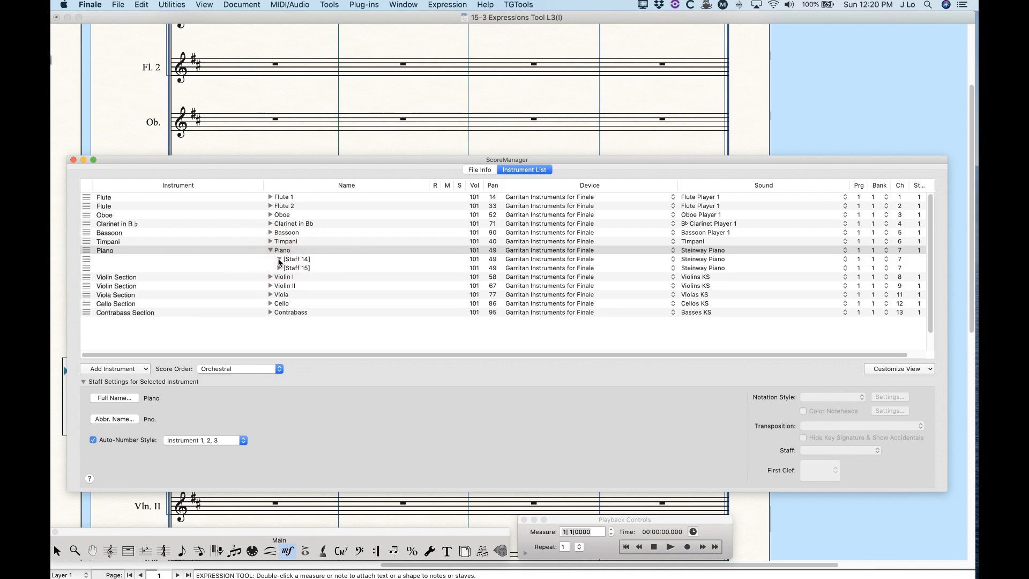
pyautogui.click(279, 259)
pyautogui.scroll(-2, 868, 301)
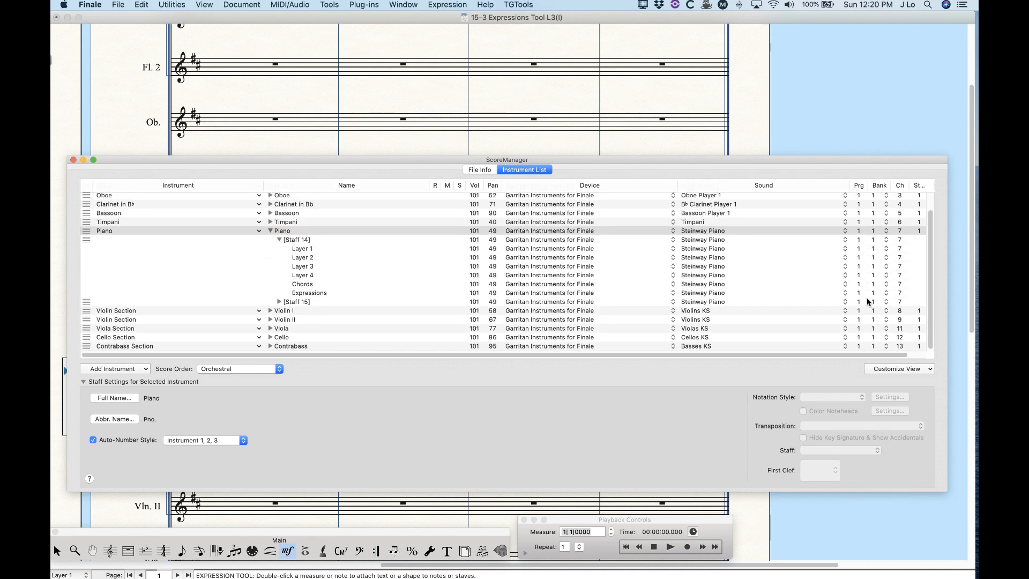
pyautogui.click(301, 250)
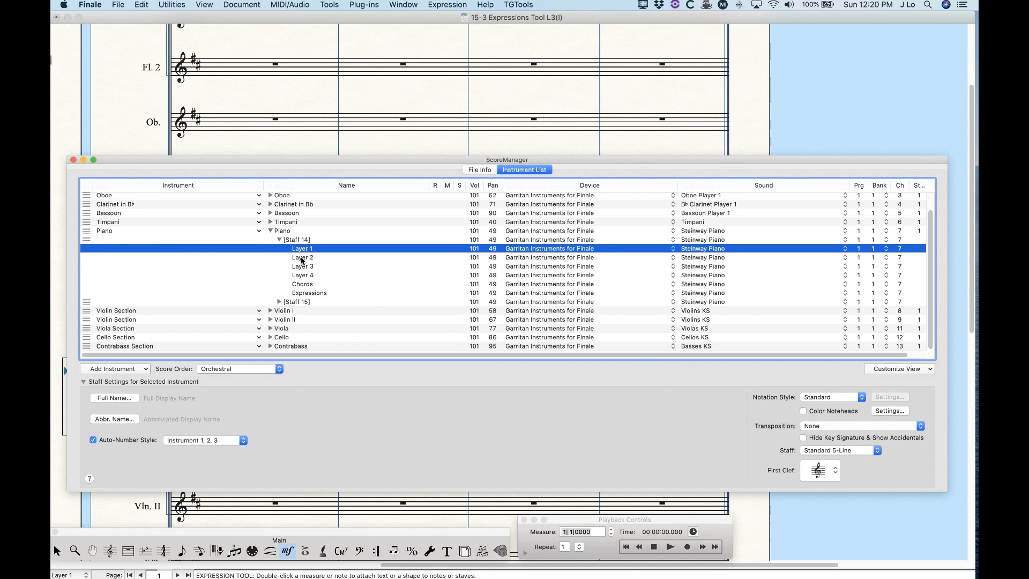
pyautogui.click(302, 259)
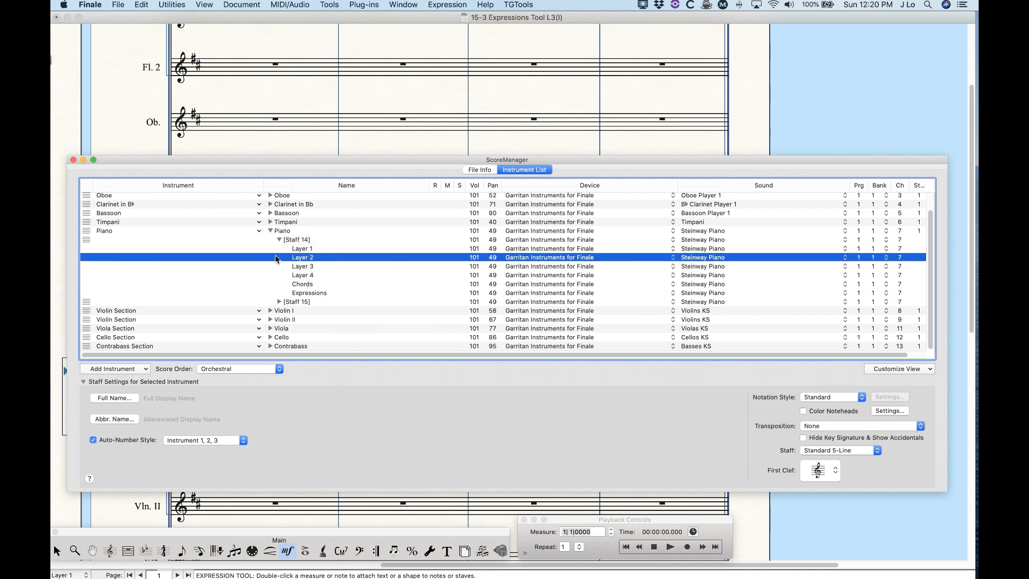
pyautogui.scroll(1, 814, 259)
pyautogui.scroll(-1, 910, 317)
pyautogui.click(279, 301)
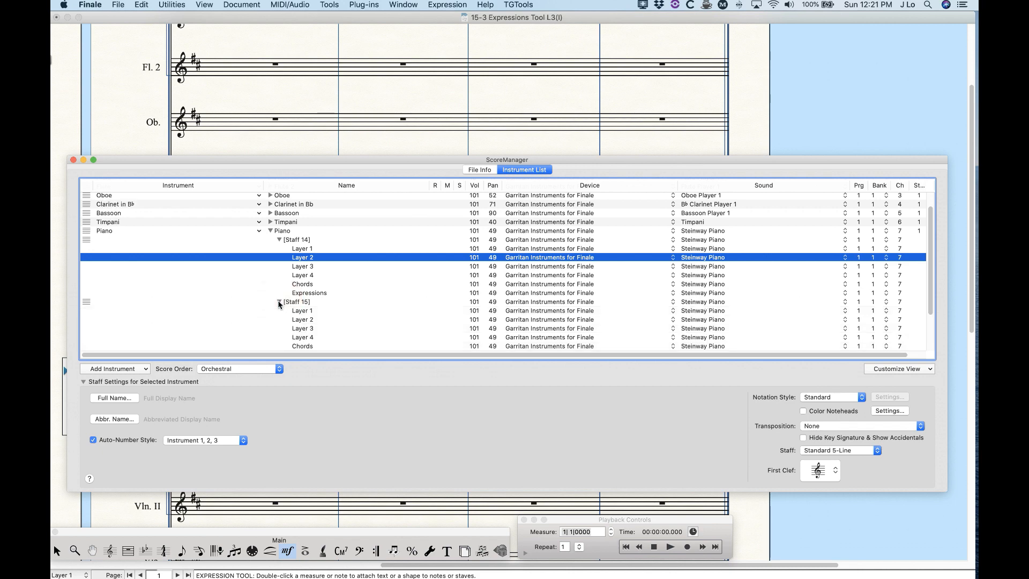
pyautogui.click(279, 301)
pyautogui.click(279, 240)
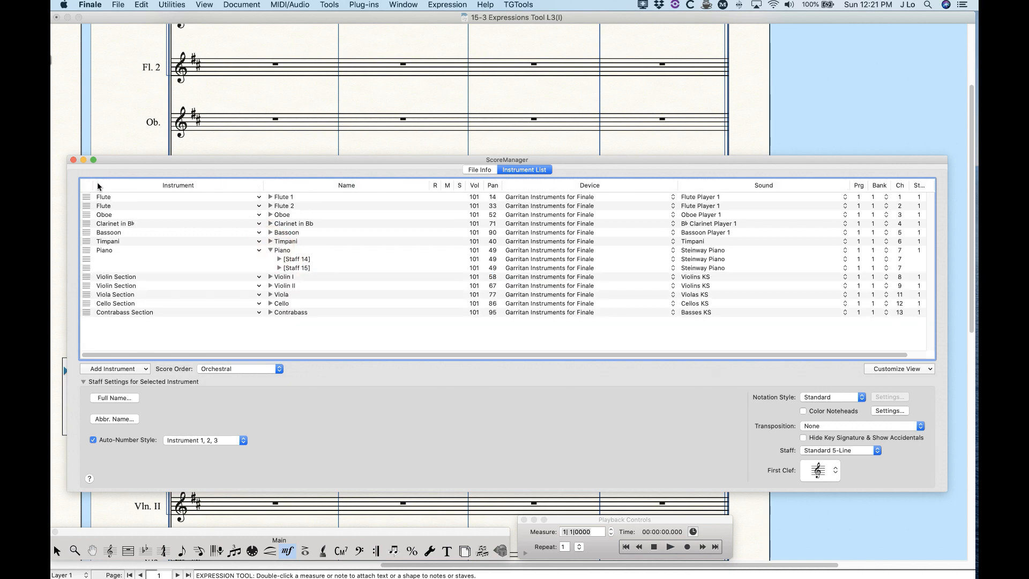
pyautogui.click(270, 250)
pyautogui.click(73, 159)
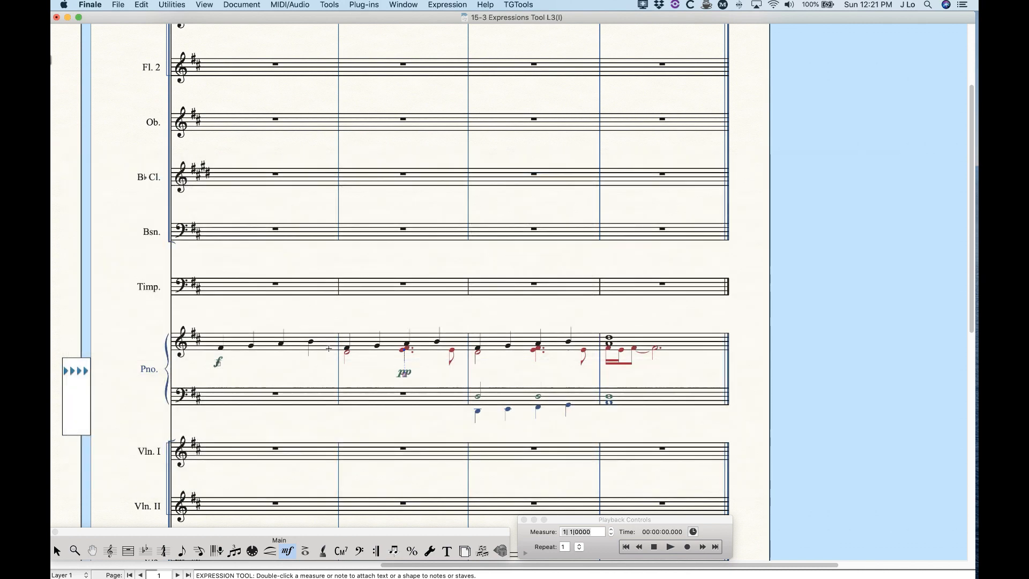
# - Set On Playback, Affect to Layer 2 for the piano's pp
pyautogui.keyDown('shift'); pyautogui.doubleClick(405, 378); pyautogui.keyUp('shift')
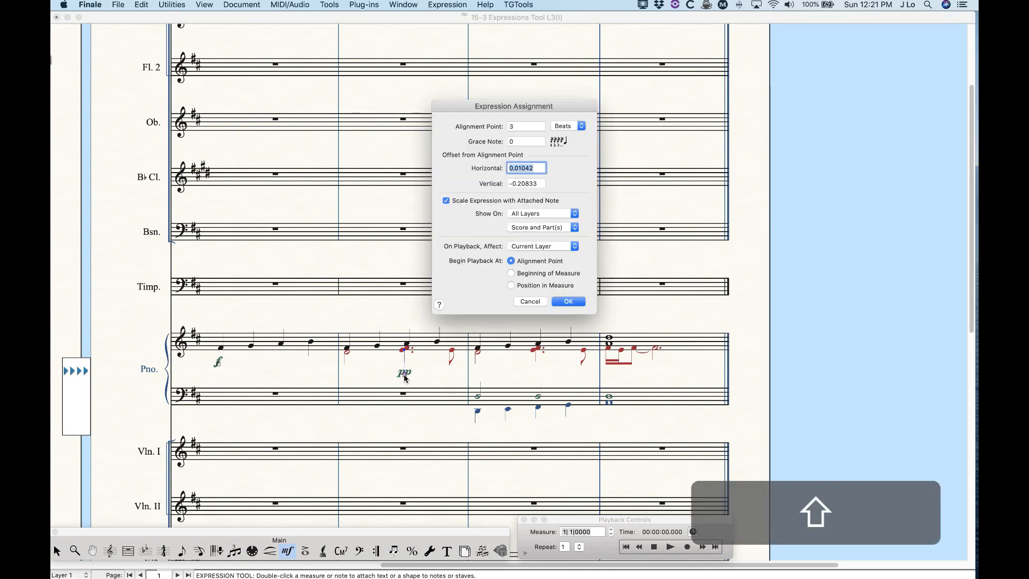
pyautogui.click(547, 248)
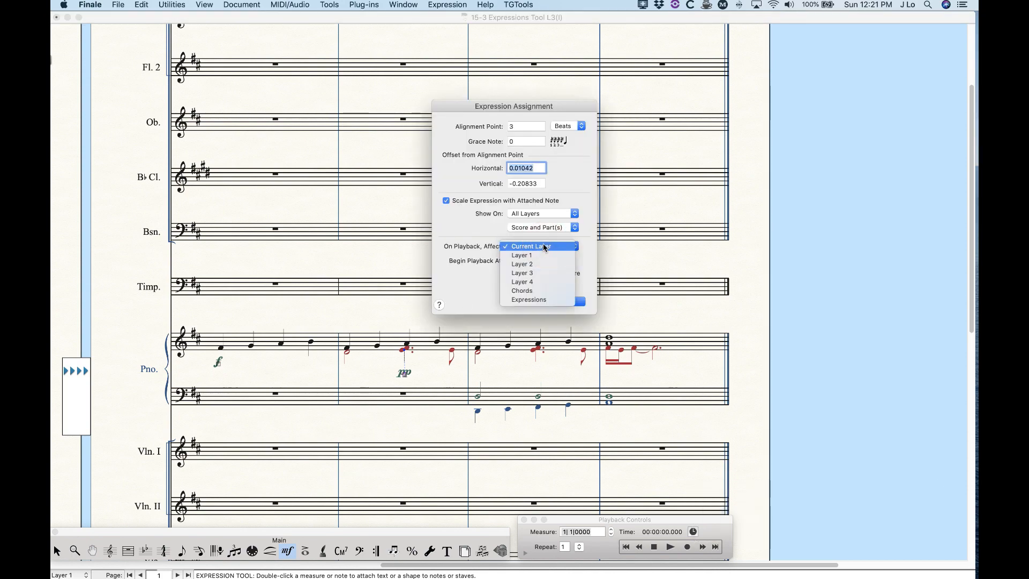
pyautogui.click(528, 264)
pyautogui.click(571, 302)
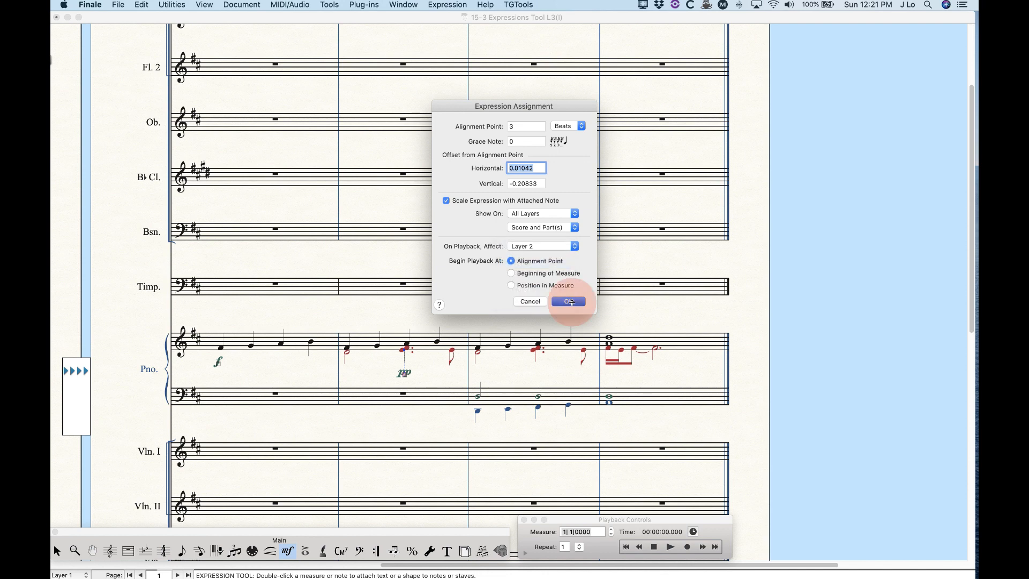
# - Add an f above the piano's upper staff on beat 3, over the pp, and make it affect Layer 1 on playback
pyautogui.press('4')
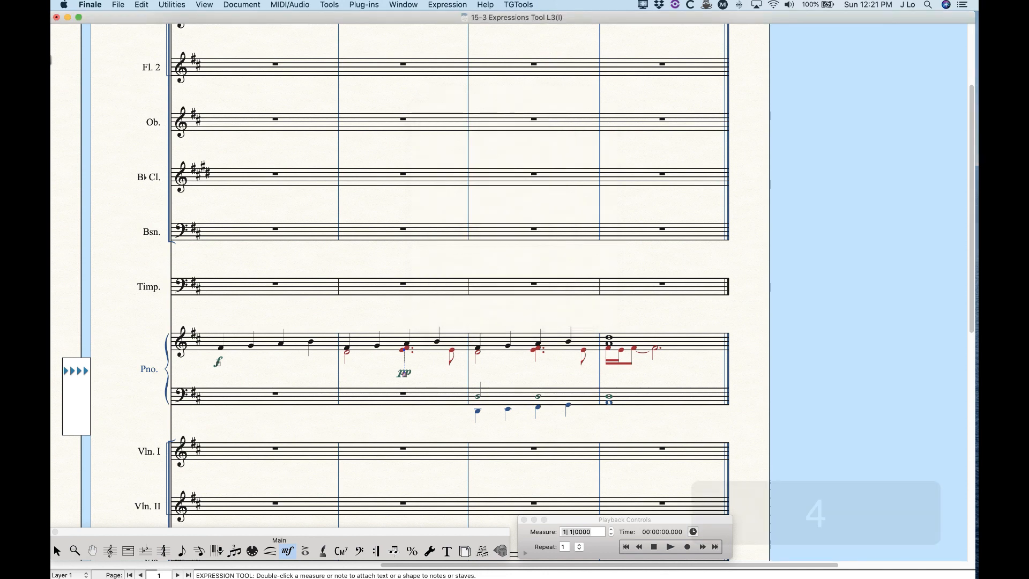
pyautogui.click(404, 351)
pyautogui.moveTo(404, 351); pyautogui.dragTo(406, 323)
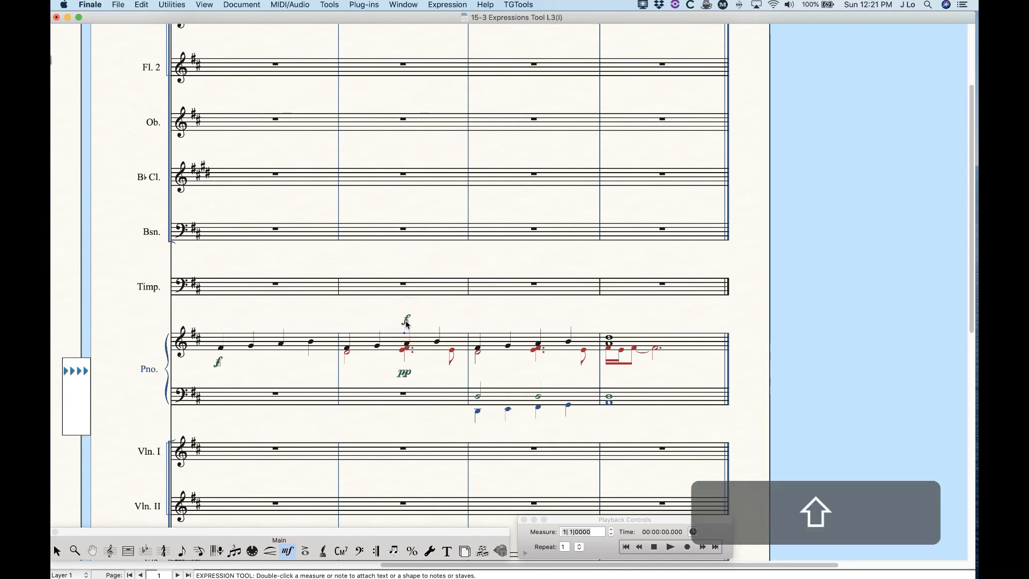
pyautogui.keyDown('shift'); pyautogui.doubleClick(405, 324); pyautogui.keyUp('shift')
pyautogui.click(543, 246)
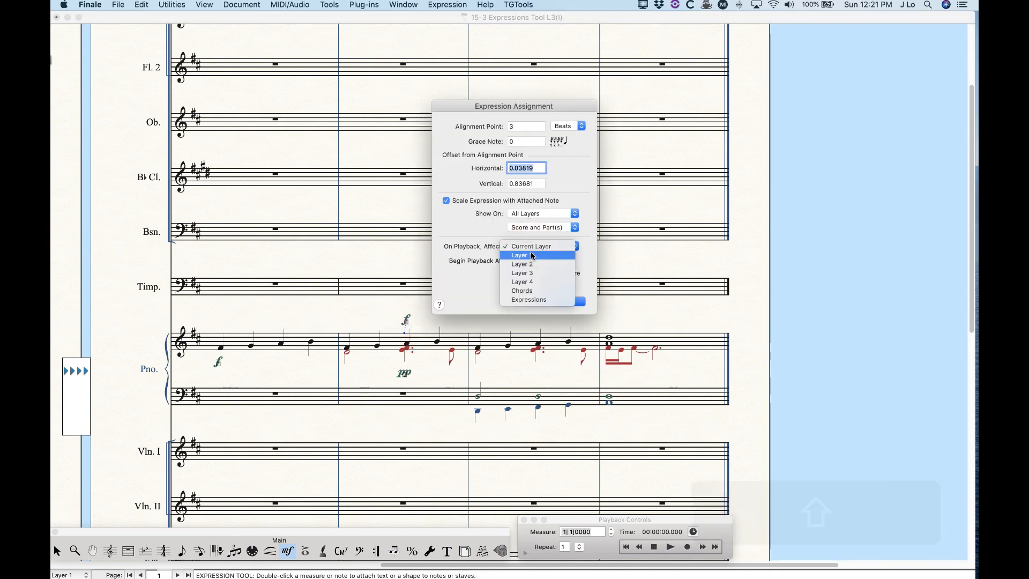
pyautogui.click(531, 252)
pyautogui.click(566, 301)
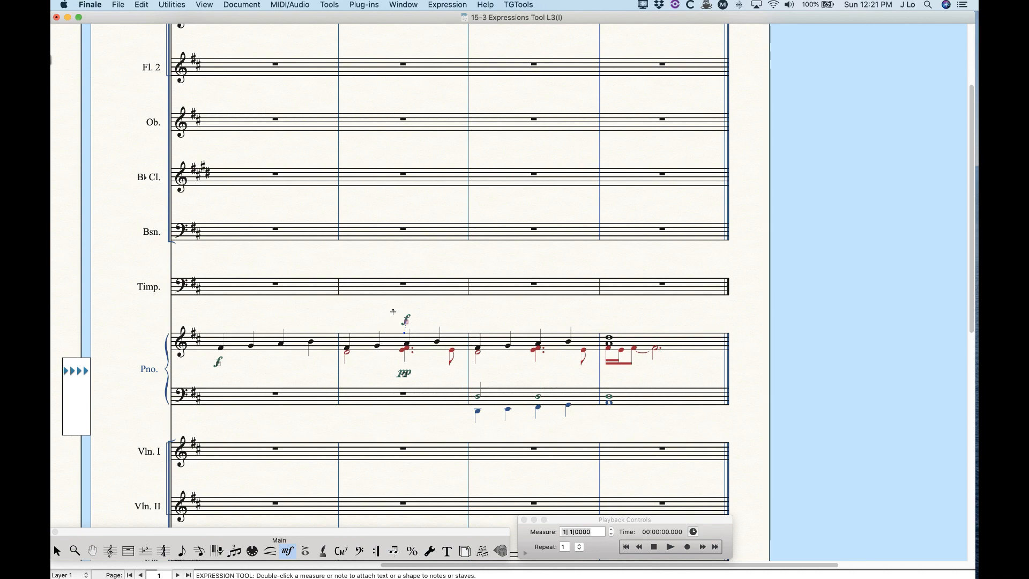
# - Delete the f and pp on beat 3 and add a new pp there, offset about 0.028 horizontally and -0.177 vertically
pyautogui.moveTo(392, 311); pyautogui.dragTo(437, 381)
pyautogui.press('BackSpace')
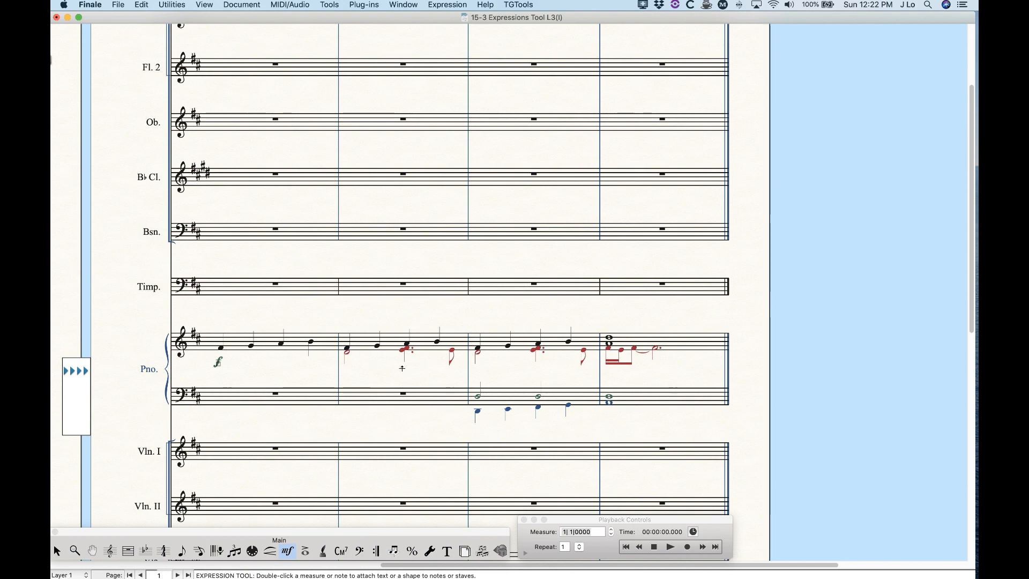
pyautogui.press('8')
pyautogui.click(412, 377)
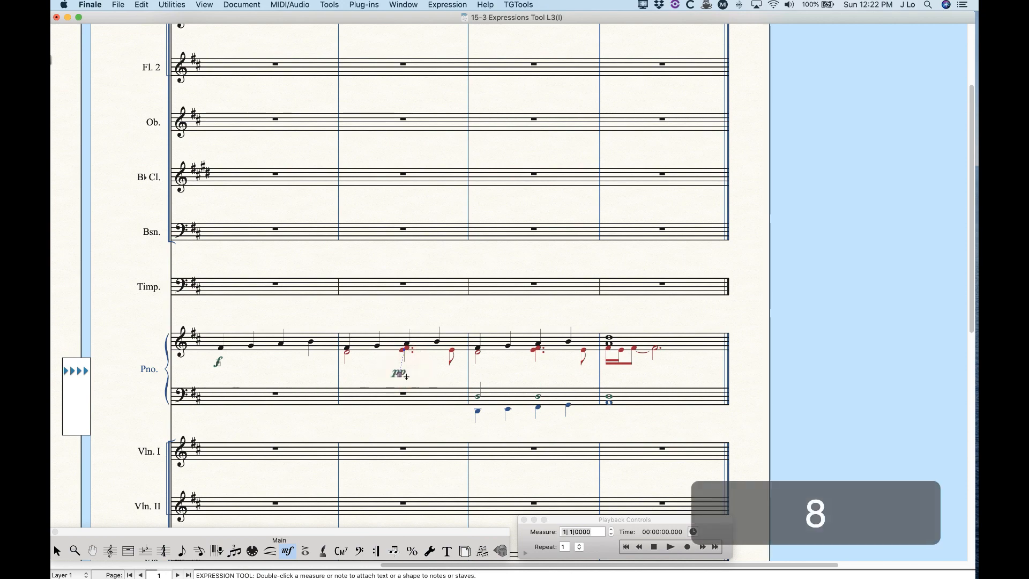
pyautogui.moveTo(399, 374); pyautogui.dragTo(404, 372)
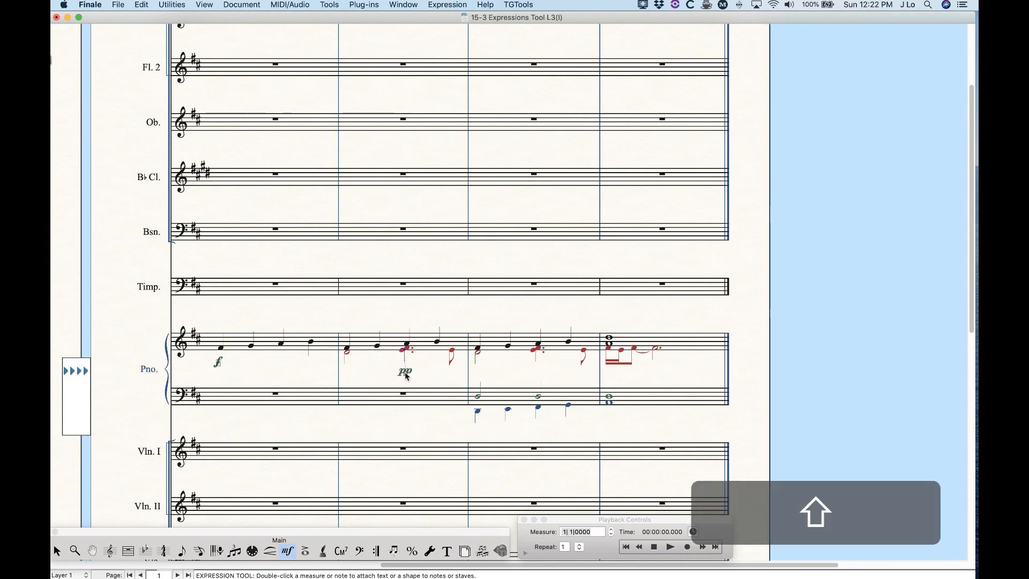
# - Check the new pp's Expression Assignment, leave it without changes, and play back the piano passage
pyautogui.keyDown('shift'); pyautogui.doubleClick(405, 373); pyautogui.keyUp('shift')
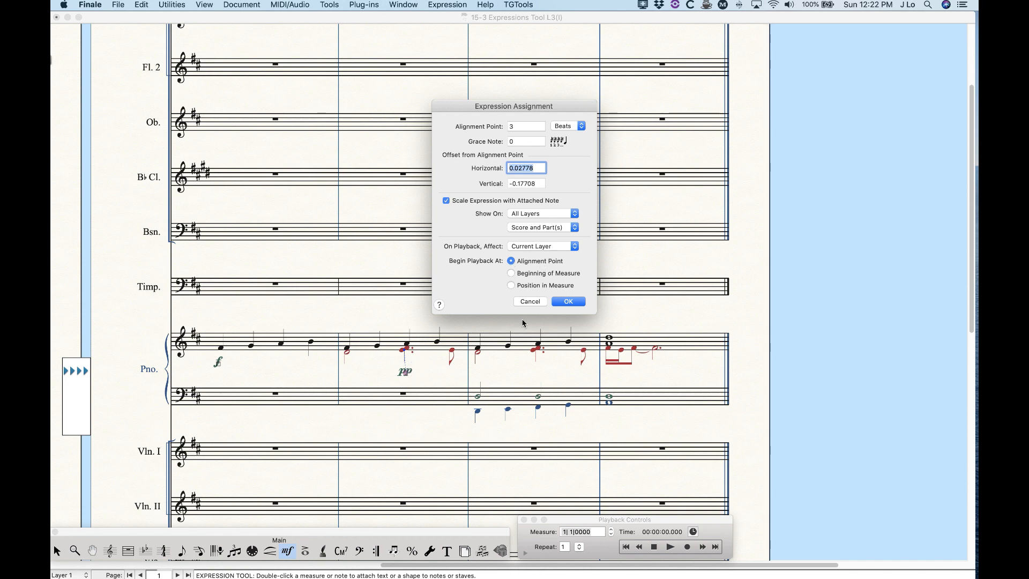
pyautogui.click(530, 301)
pyautogui.hscroll(3, 573, 437)
pyautogui.click(669, 546)
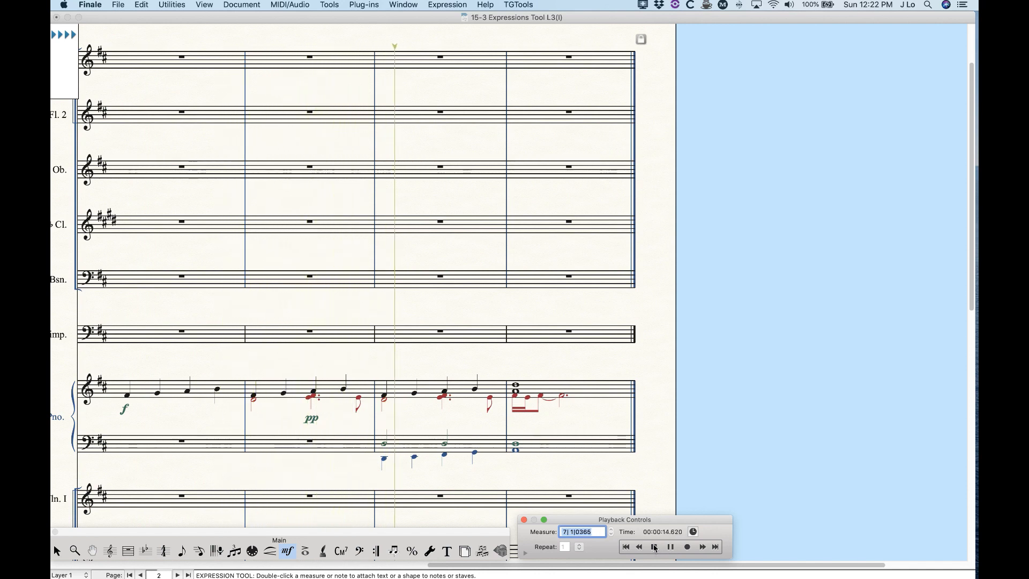
pyautogui.click(655, 547)
# - Set the pp's Begin Playback At option to Beginning of Measure and play back the passage
pyautogui.click(374, 399)
pyautogui.click(311, 419)
pyautogui.press('shift')
pyautogui.keyDown('shift'); pyautogui.doubleClick(310, 420); pyautogui.keyUp('shift')
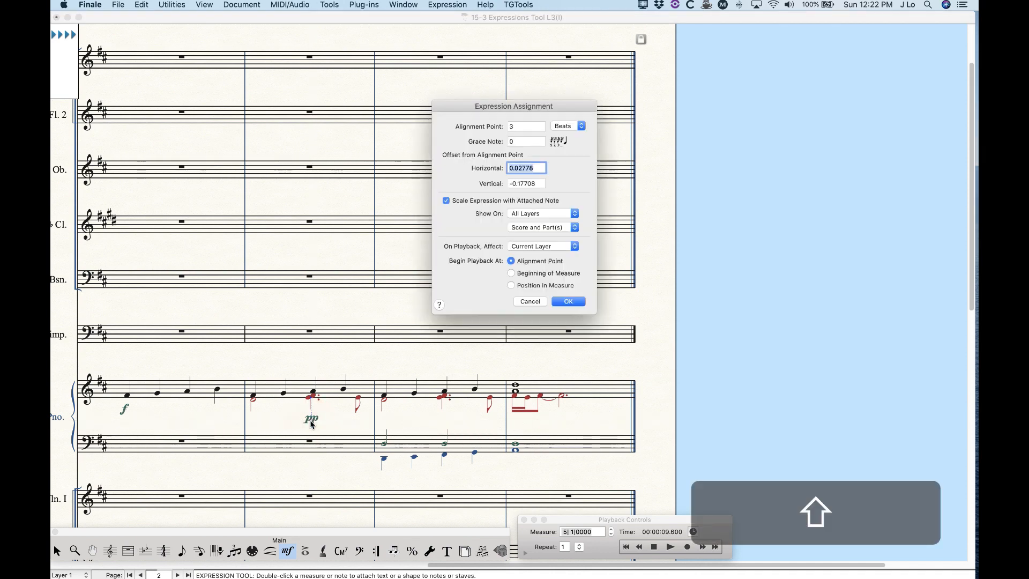
pyautogui.click(511, 273)
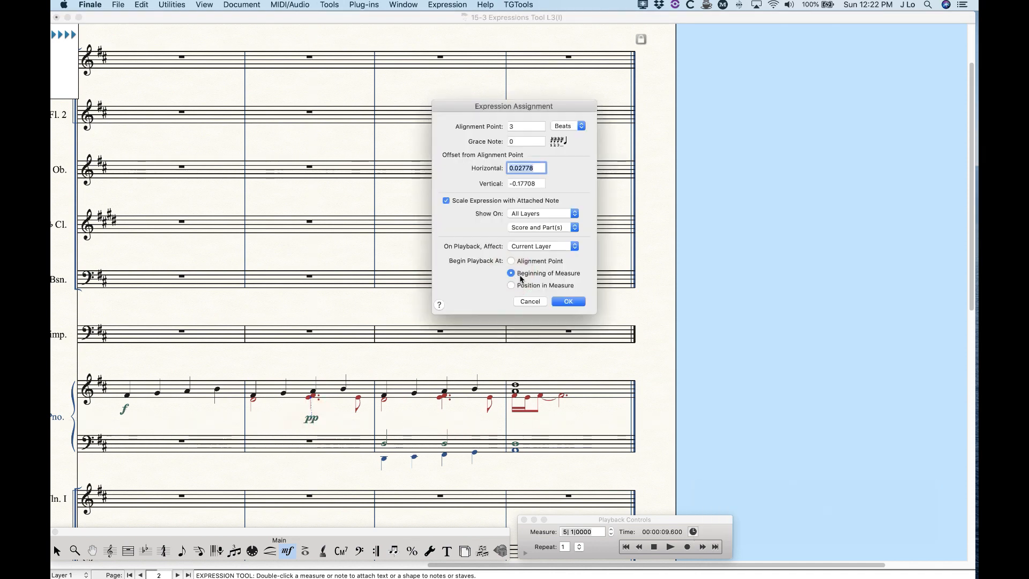
pyautogui.click(569, 301)
pyautogui.click(670, 547)
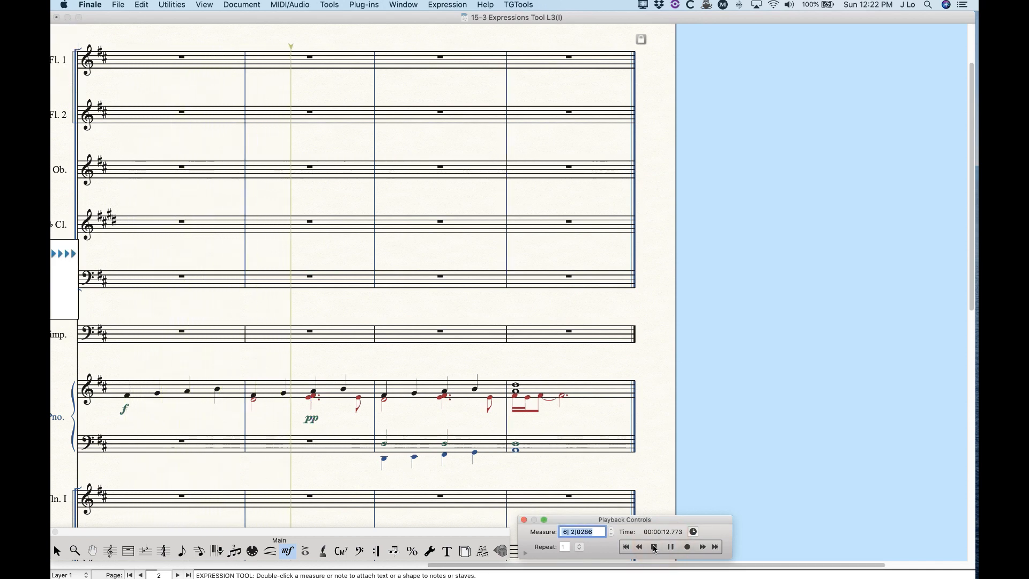
pyautogui.click(653, 547)
# - Set the pp's Begin Playback At option to Position in Measure
pyautogui.click(316, 422)
pyautogui.click(315, 420)
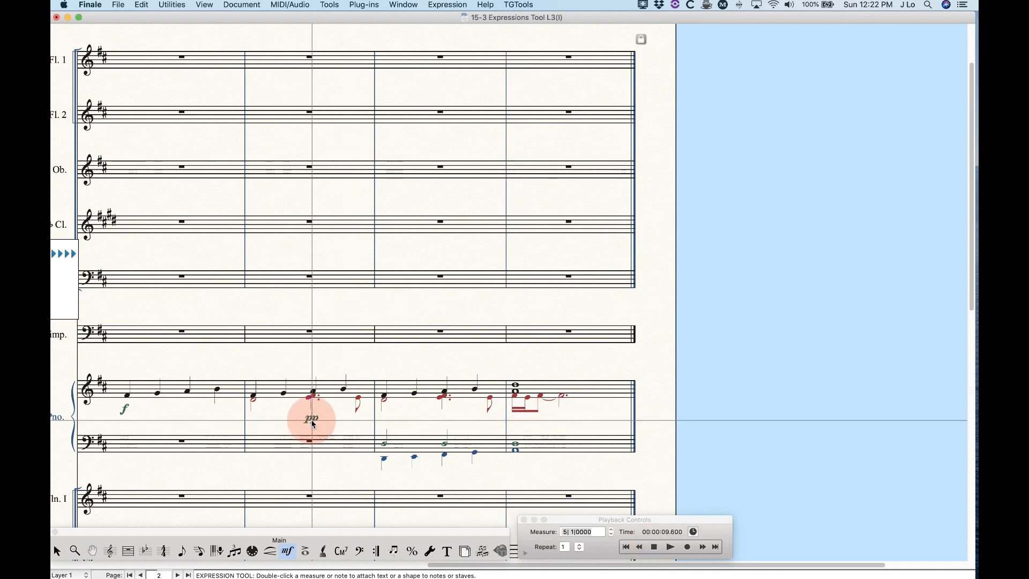
pyautogui.keyDown('shift'); pyautogui.doubleClick(314, 423); pyautogui.keyUp('shift')
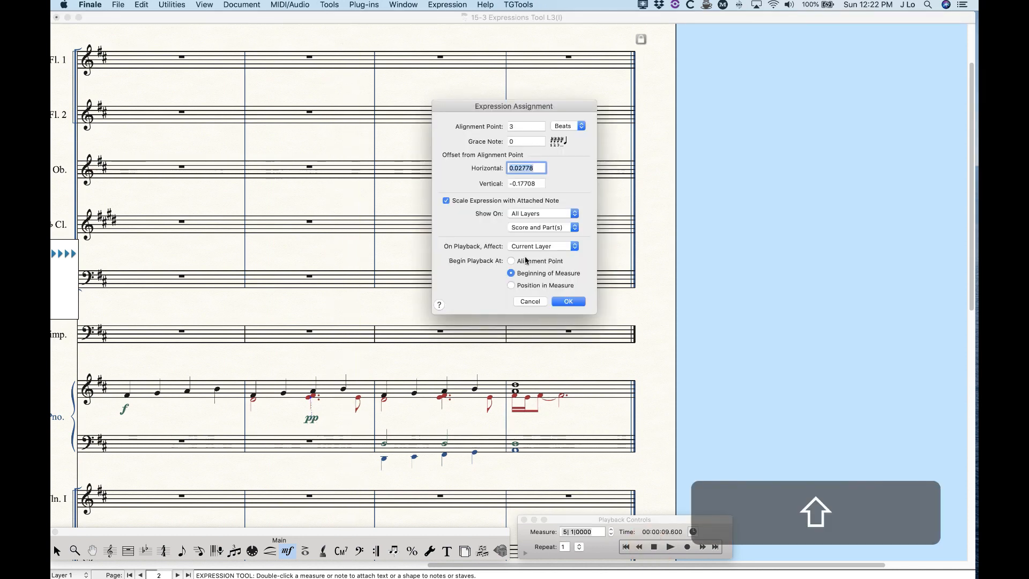
pyautogui.click(512, 284)
pyautogui.click(566, 302)
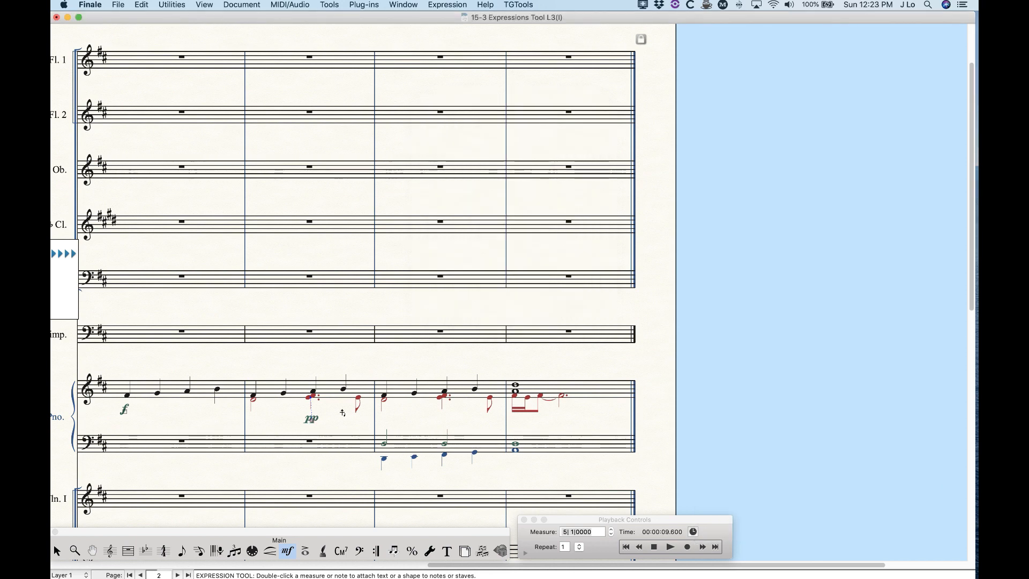
# - Move the pp back to the barline at the start of its measure and play back the passage
pyautogui.moveTo(308, 420); pyautogui.dragTo(245, 420)
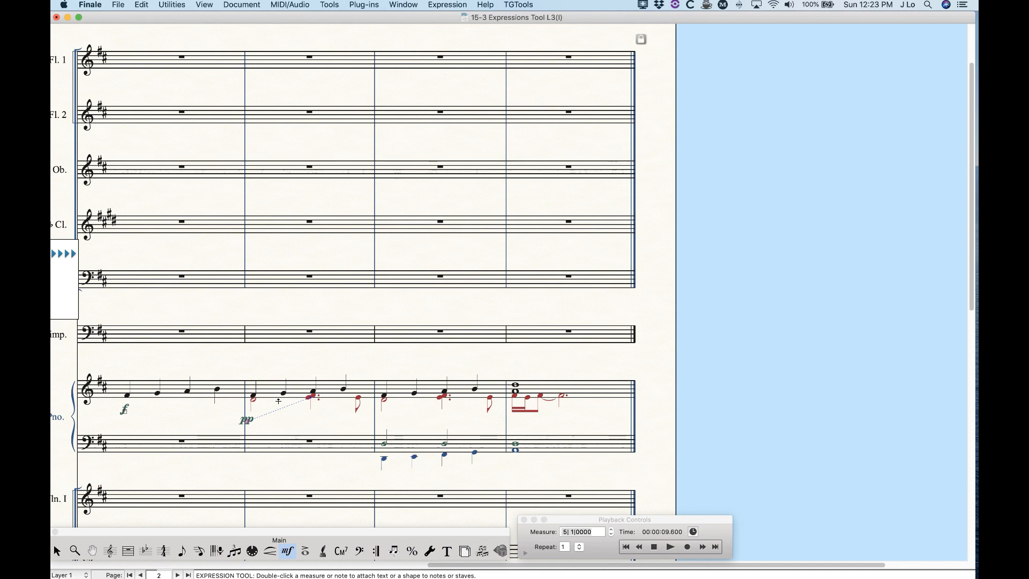
pyautogui.click(671, 546)
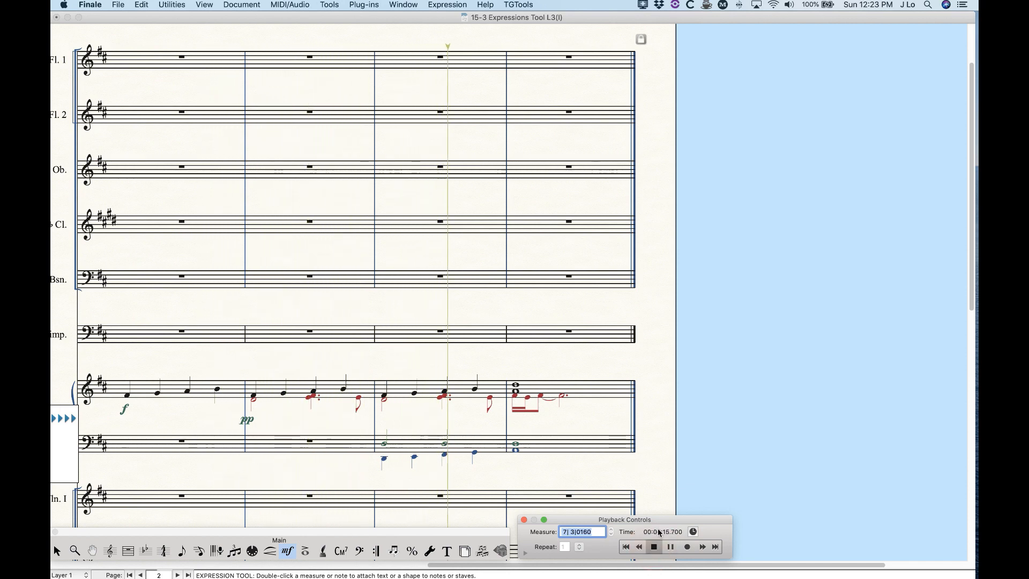
pyautogui.click(654, 546)
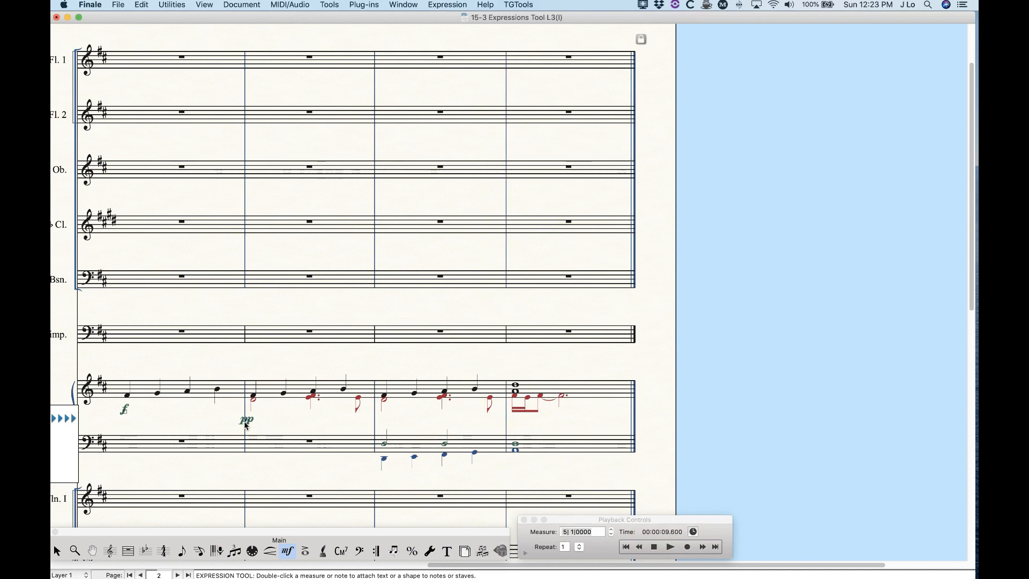
# - Return the pp beneath beat 3, offset about 0.038 horizontally and -0.219 vertically, and set Begin Playback At to Alignment Point
pyautogui.moveTo(245, 425); pyautogui.dragTo(311, 422)
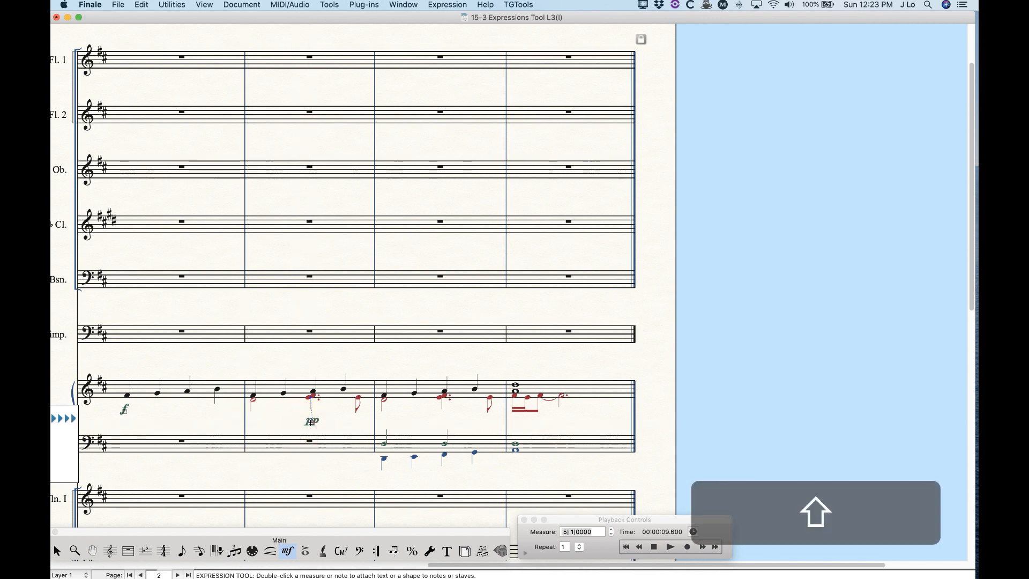
pyautogui.doubleClick(310, 421)
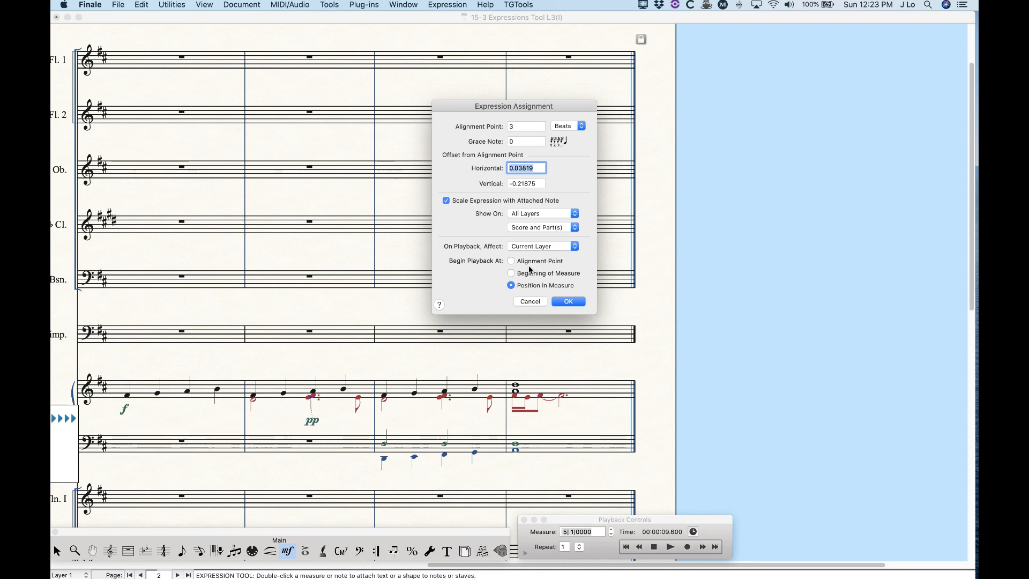
pyautogui.click(512, 261)
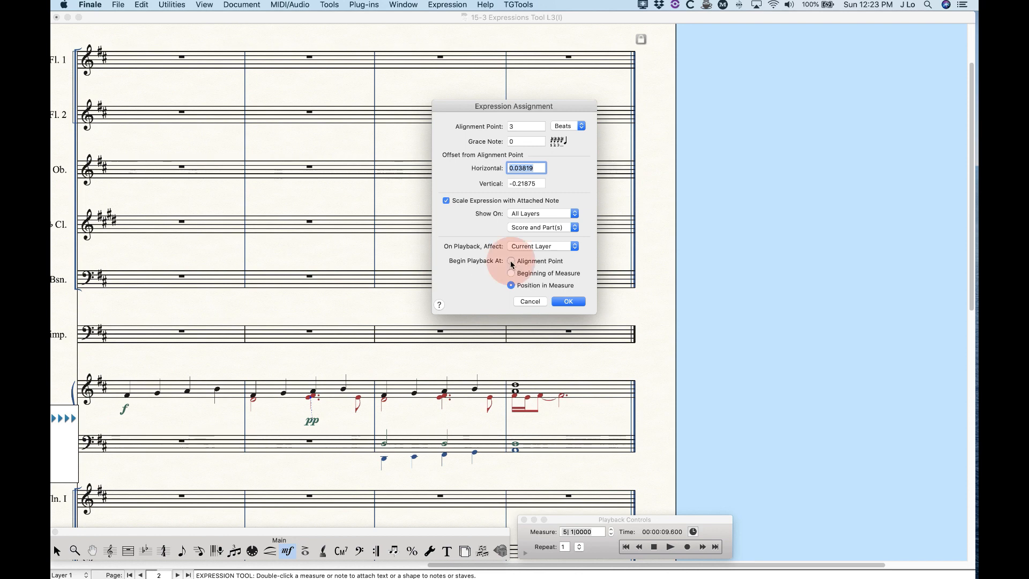
pyautogui.click(567, 302)
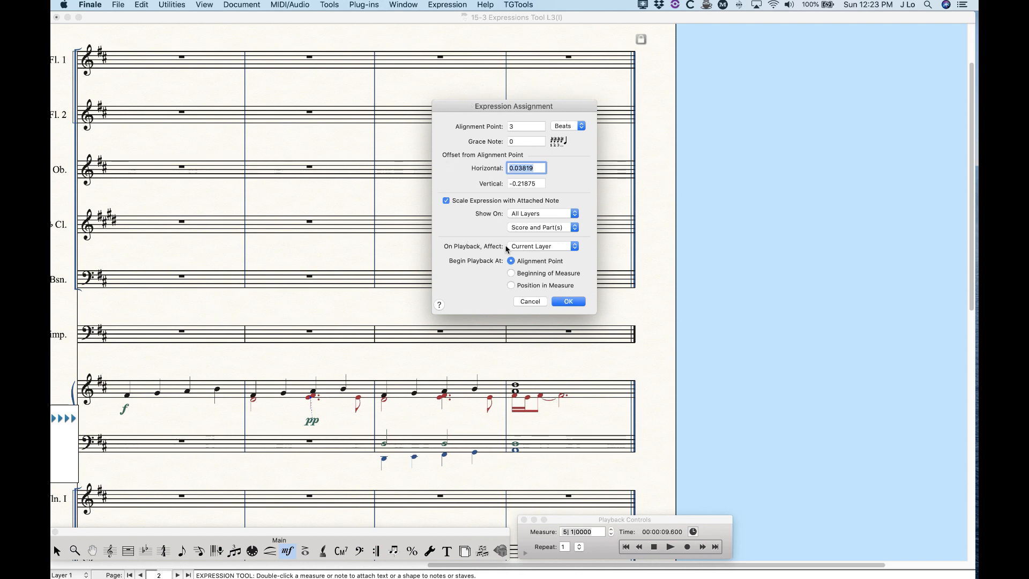
# - Inspect the score and part visibility choices in the pp's Expression Assignment without changing the selection
pyautogui.click(540, 227)
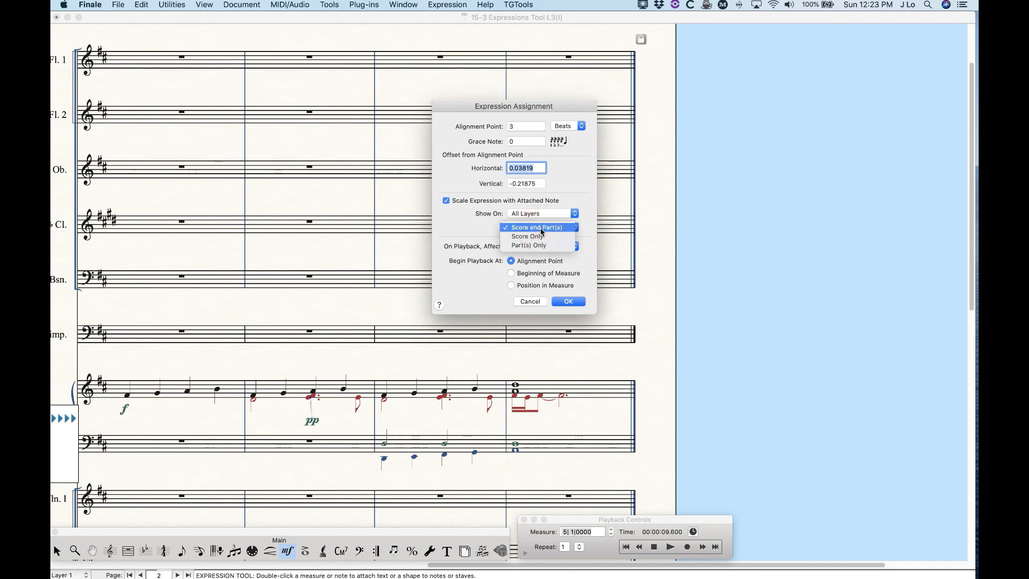
pyautogui.click(470, 220)
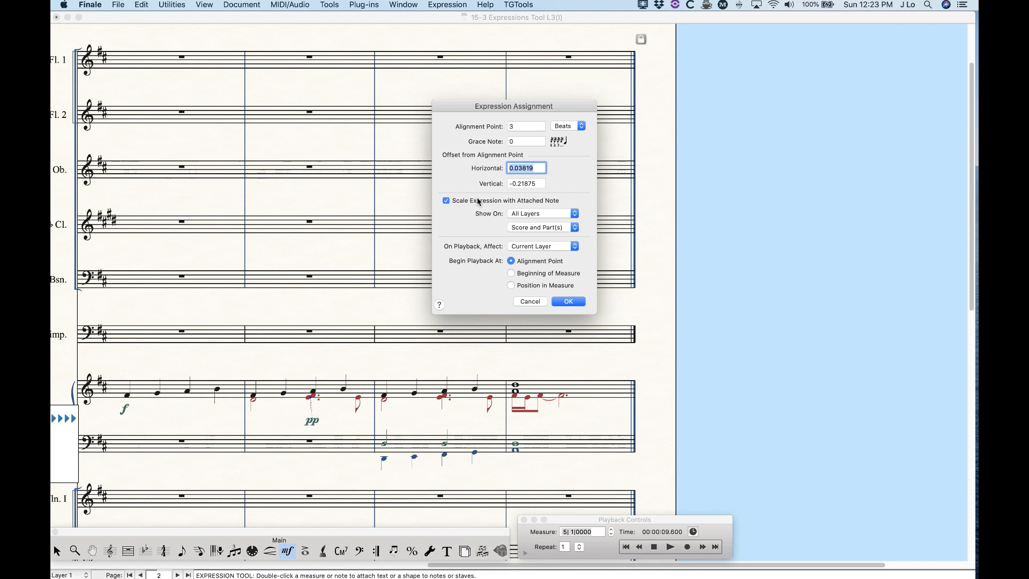